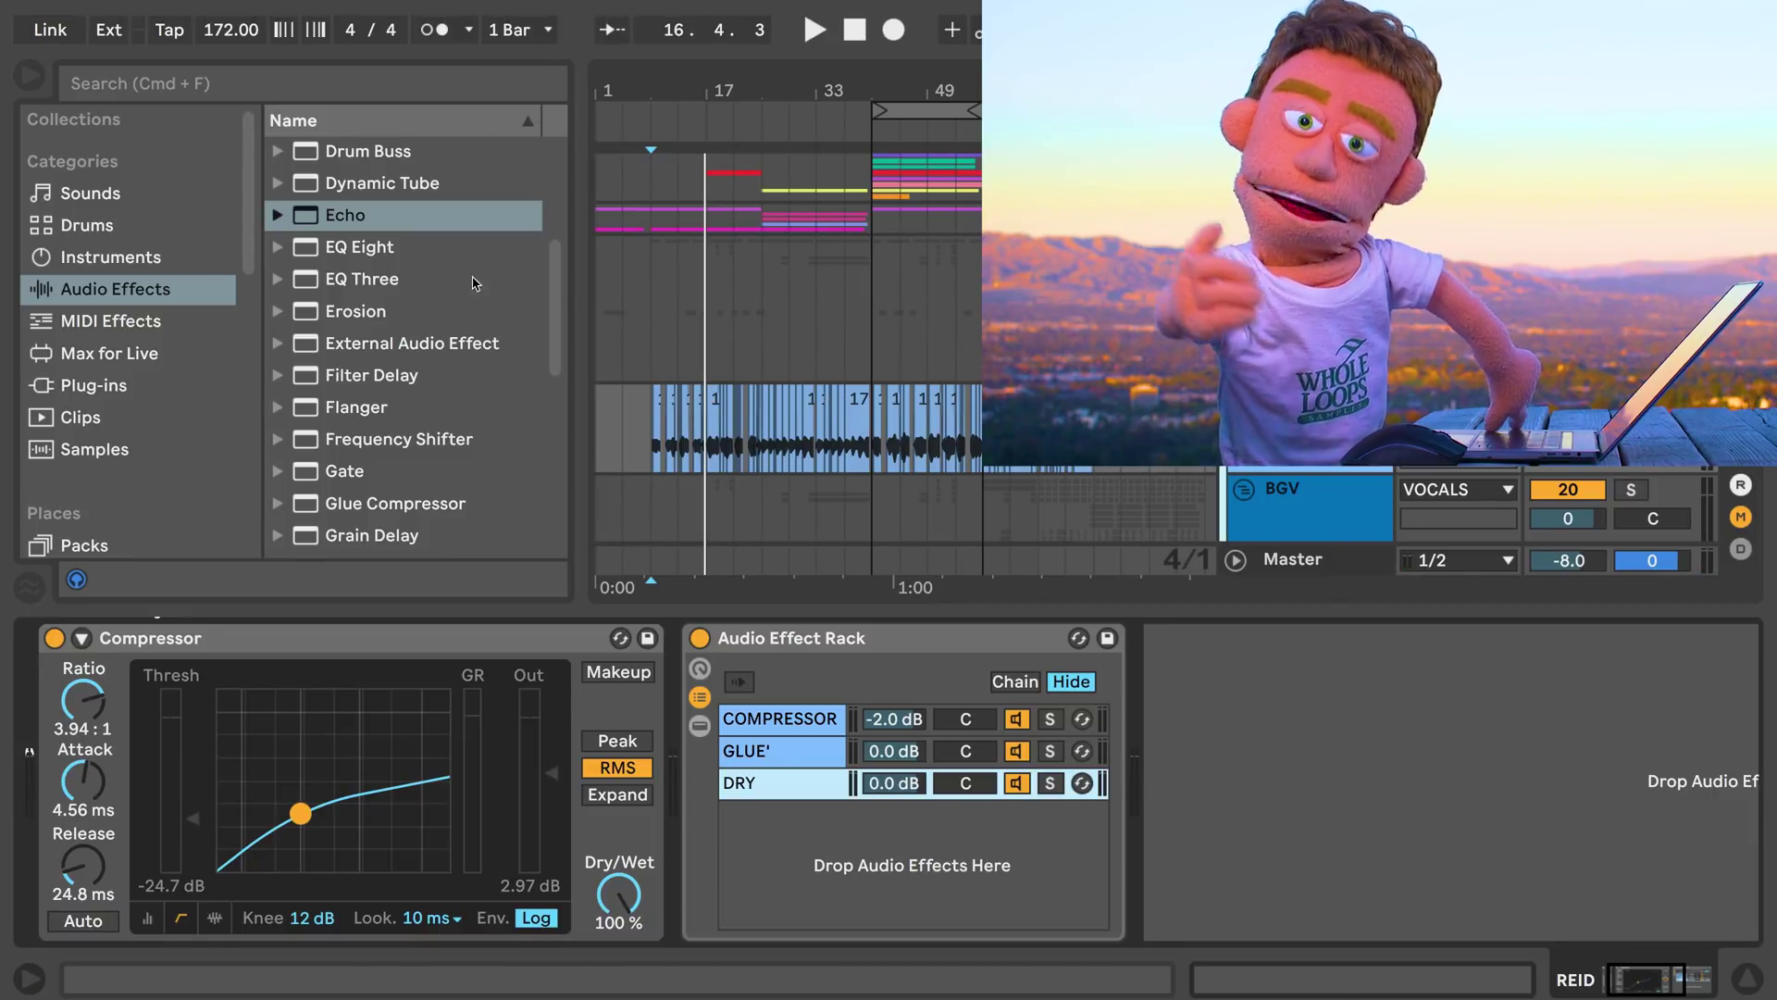
Drop an Echo device into the vocal chain directly after the Audio Effect Rack.
{"action": "left_click_drag", "start_coordinate": [317, 219], "coordinate": [1489, 821]}
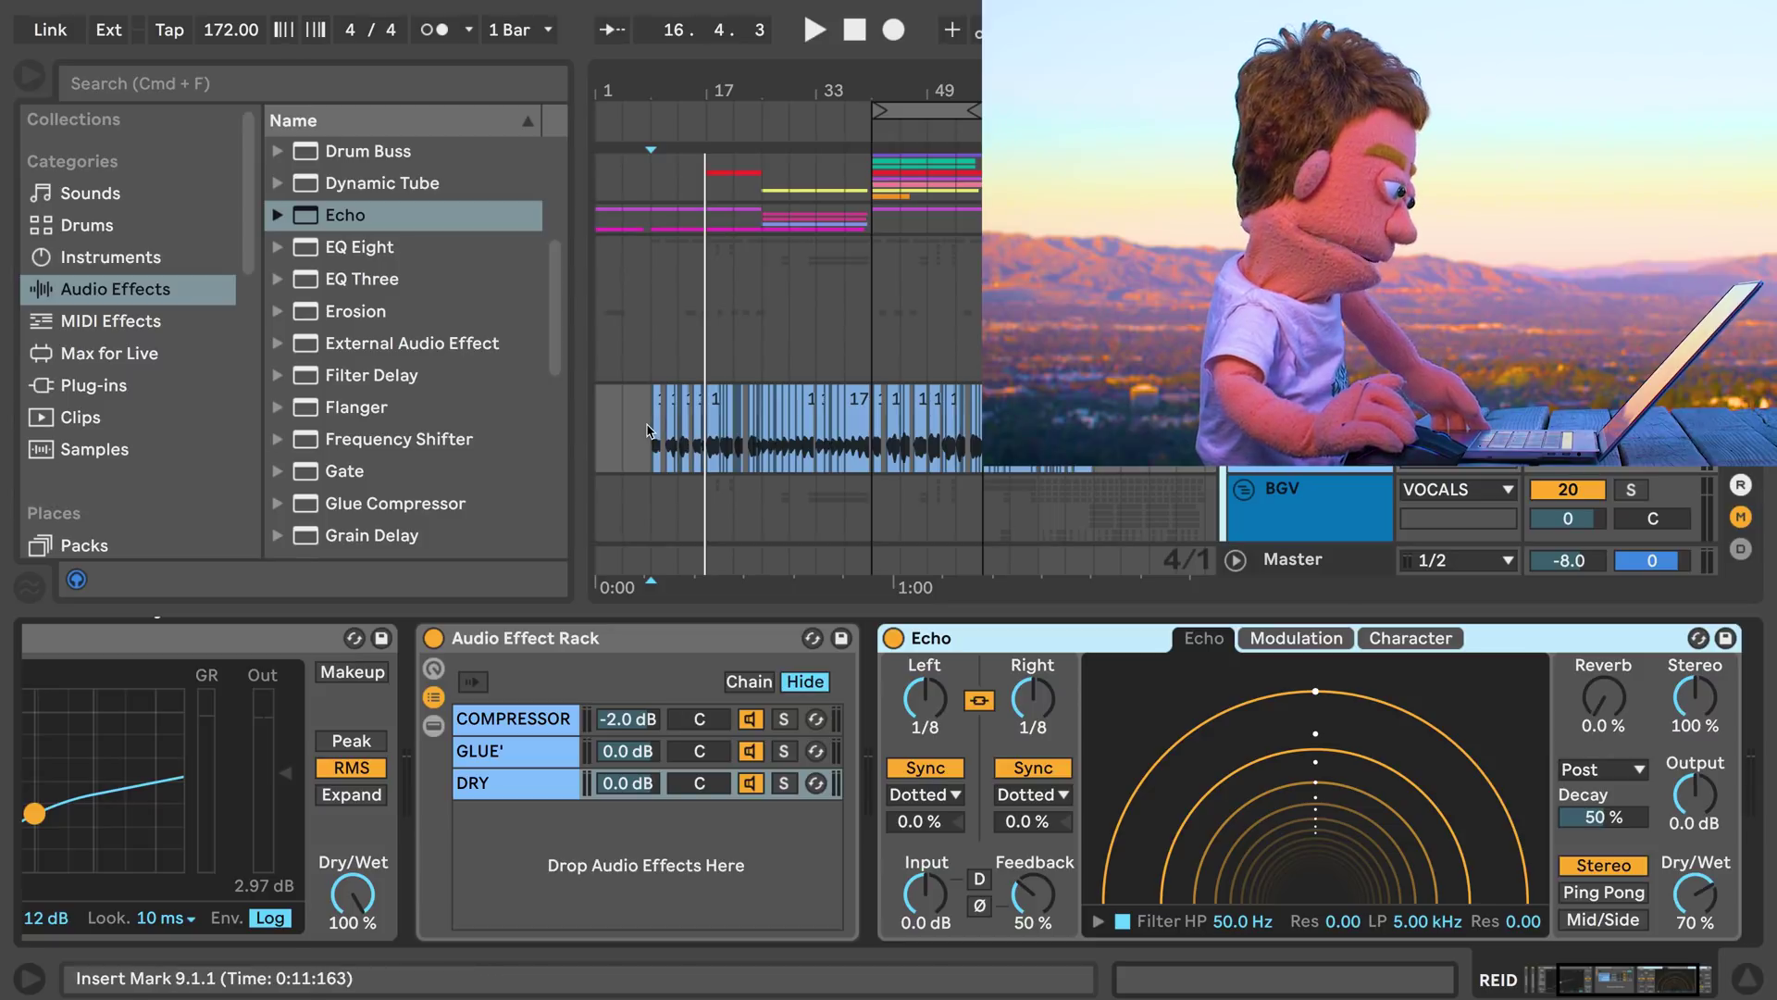
Lower the Echo Dry/Wet to about 15% and set both delays to 1/2.
{"action": "key", "text": "space"}
{"action": "left_click_drag", "start_coordinate": [1695, 894], "coordinate": [1695, 950]}
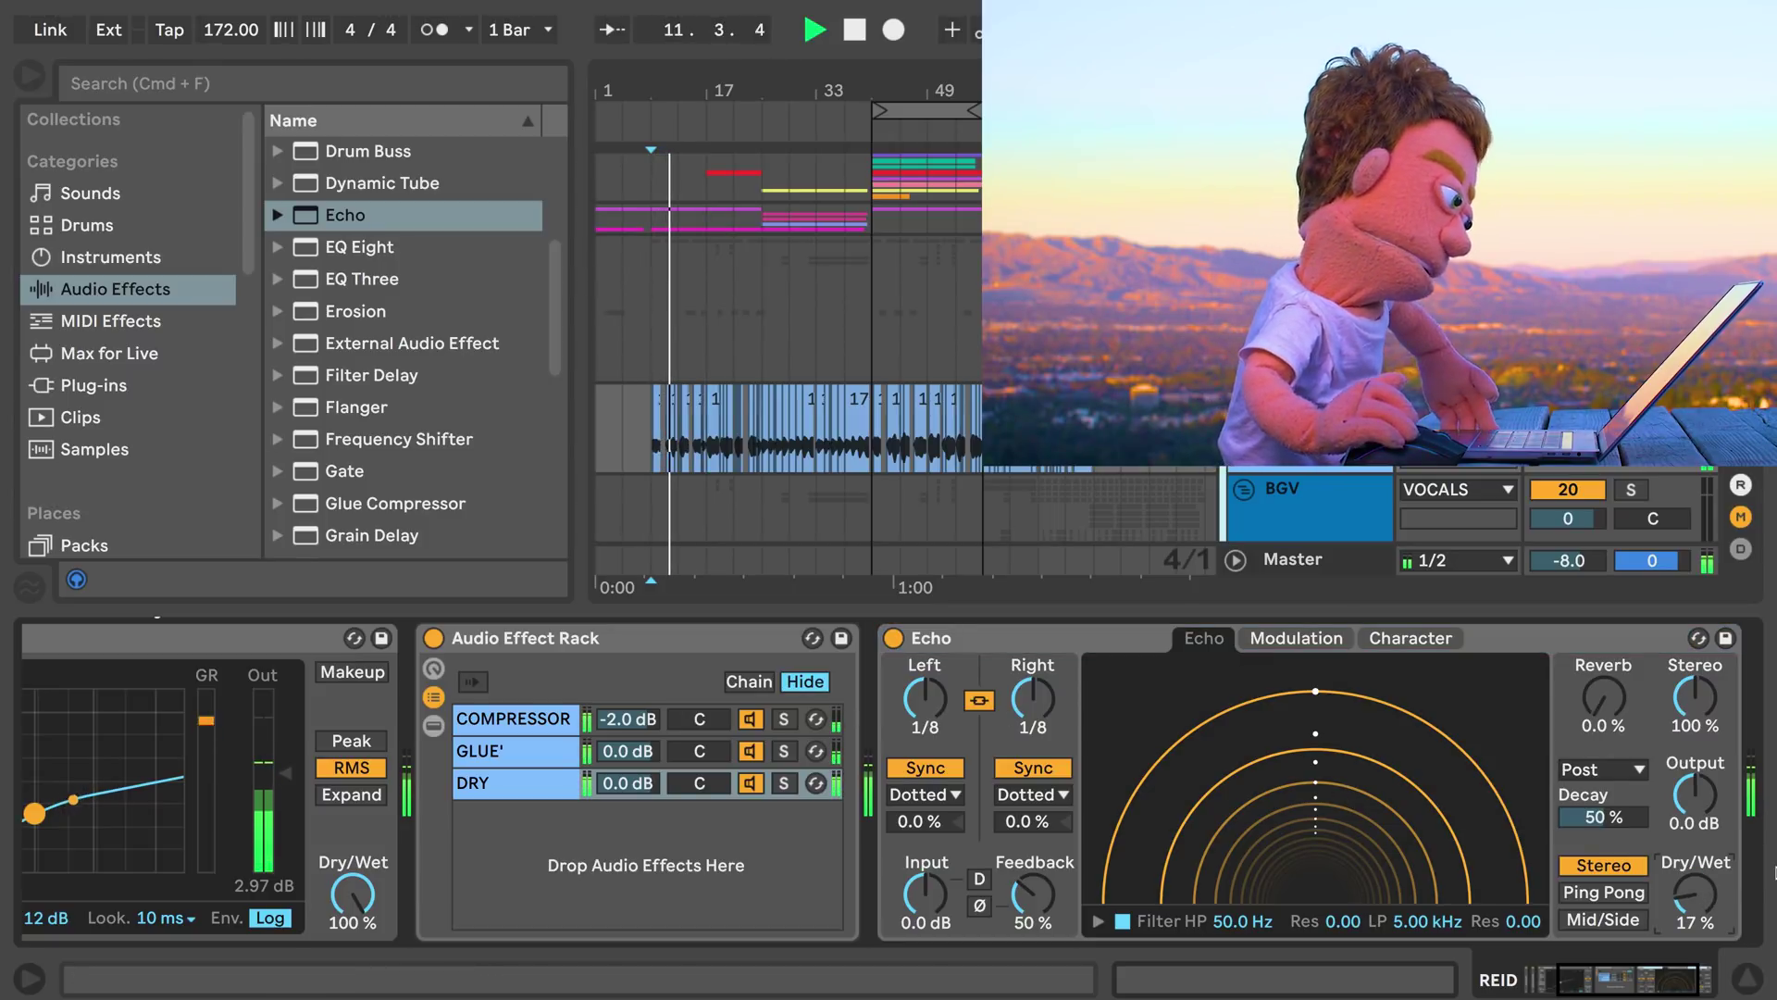
{"action": "left_click_drag", "start_coordinate": [1710, 893], "coordinate": [1693, 893]}
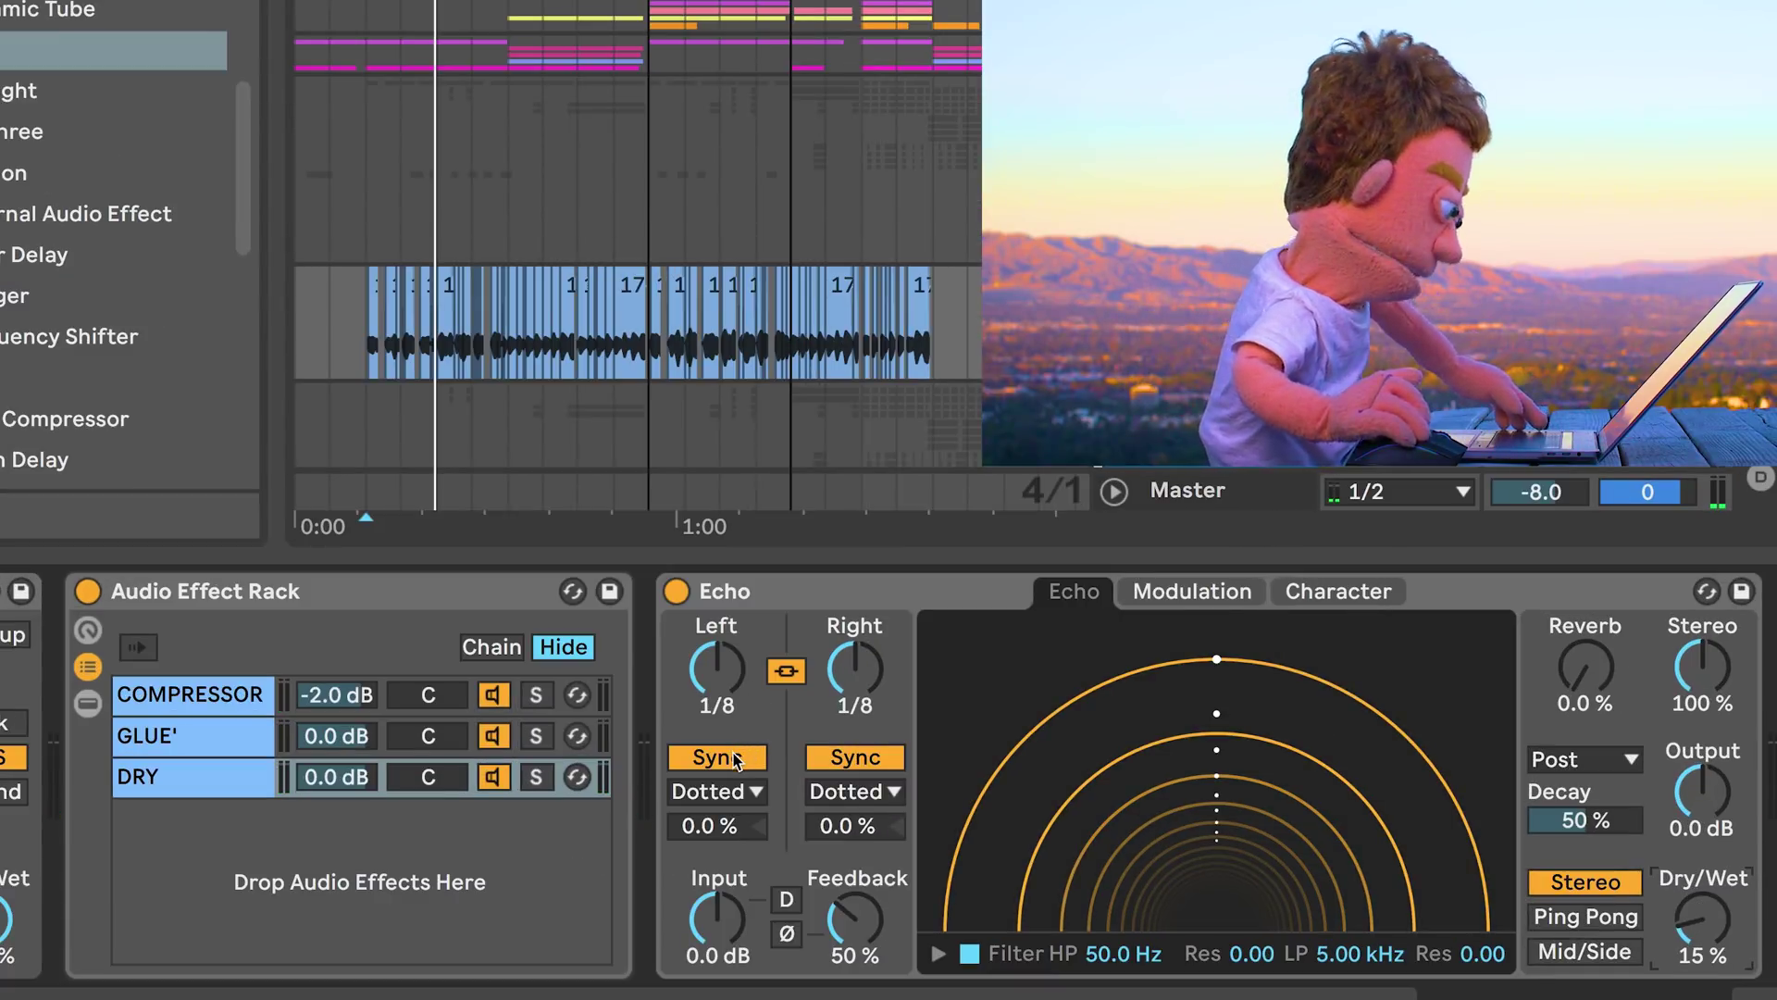
{"action": "mouse_move", "coordinate": [717, 668]}
{"action": "left_mouse_down"}
{"action": "mouse_move", "coordinate": [717, 639]}
{"action": "mouse_move", "coordinate": [716, 678]}
{"action": "left_mouse_up"}
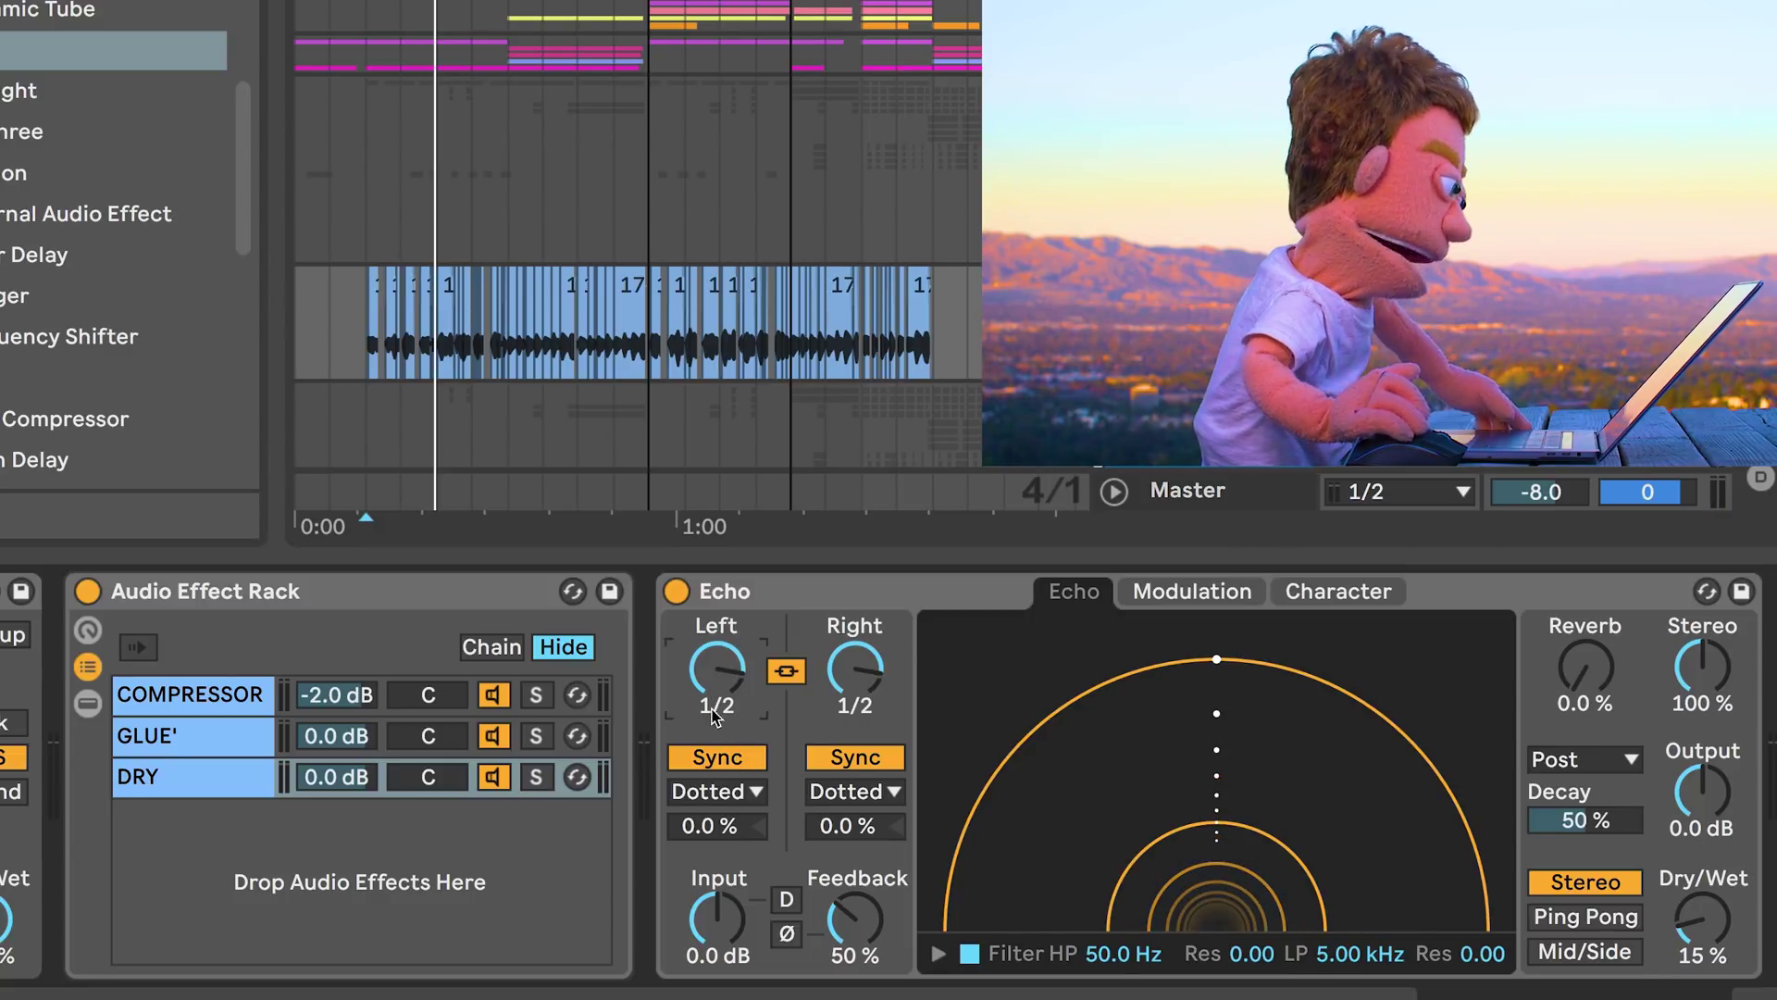
Switch the delay timing to Notes mode and turn Feedback down to 8.3%.
{"action": "left_click", "coordinate": [707, 793]}
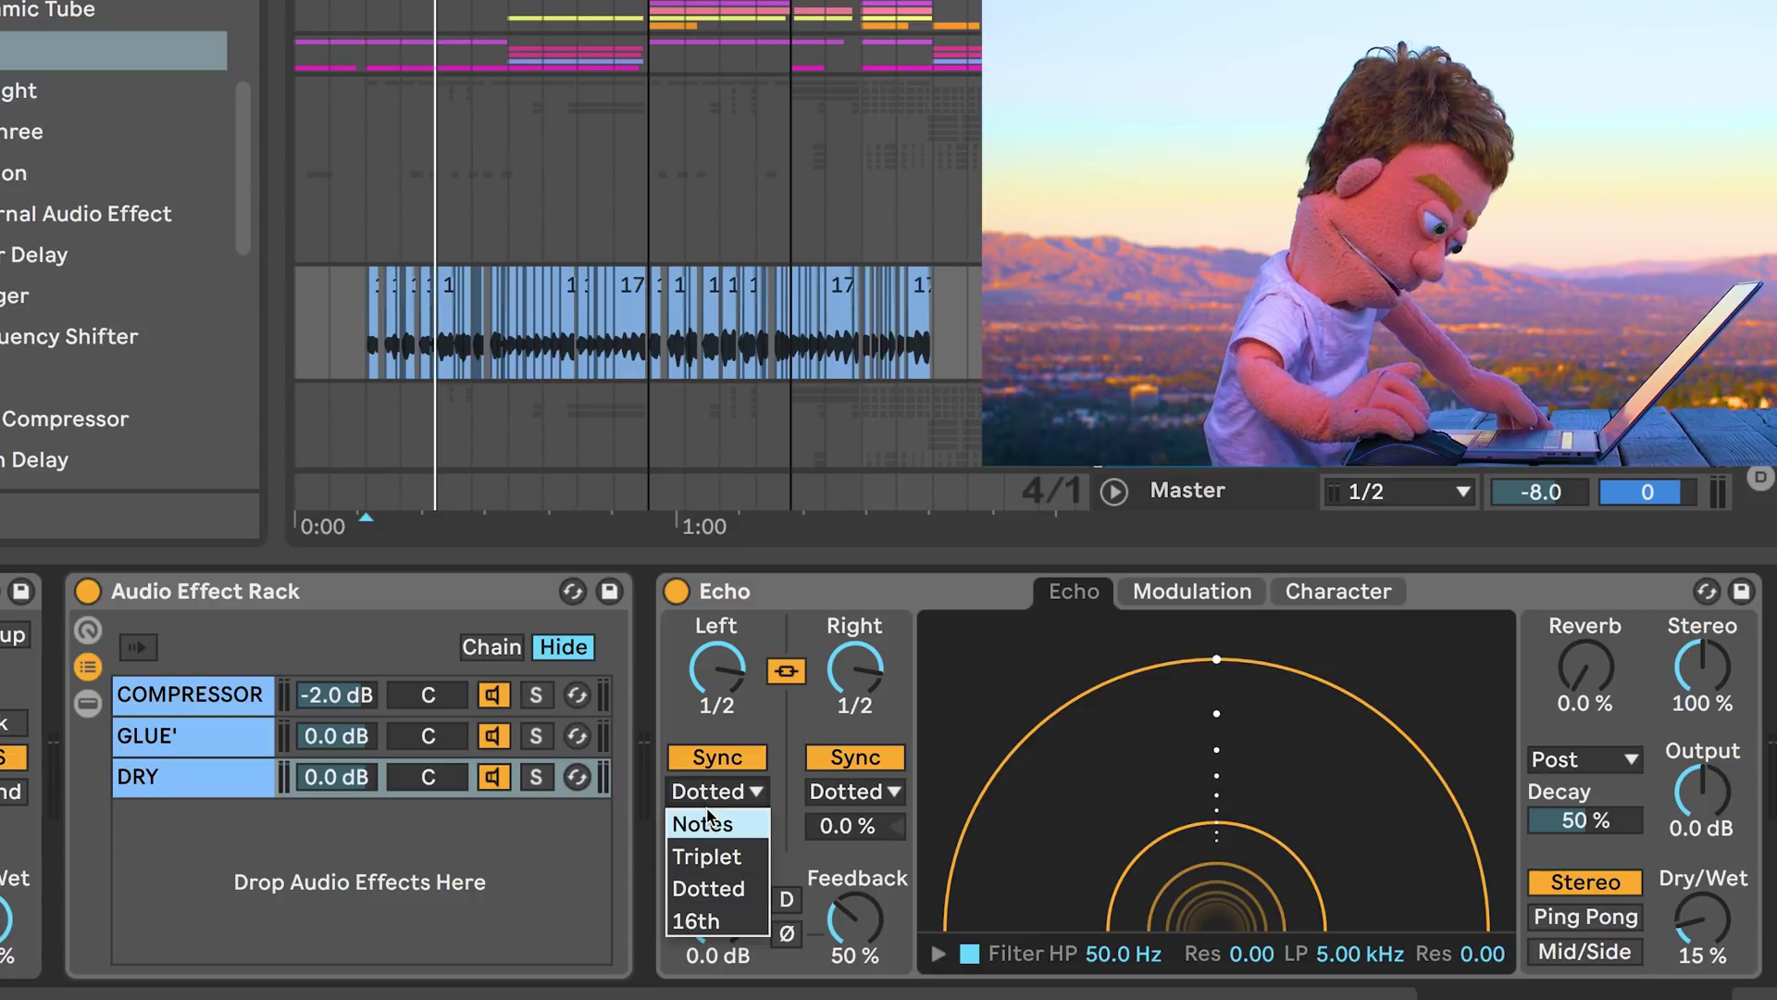
{"action": "left_click", "coordinate": [707, 822]}
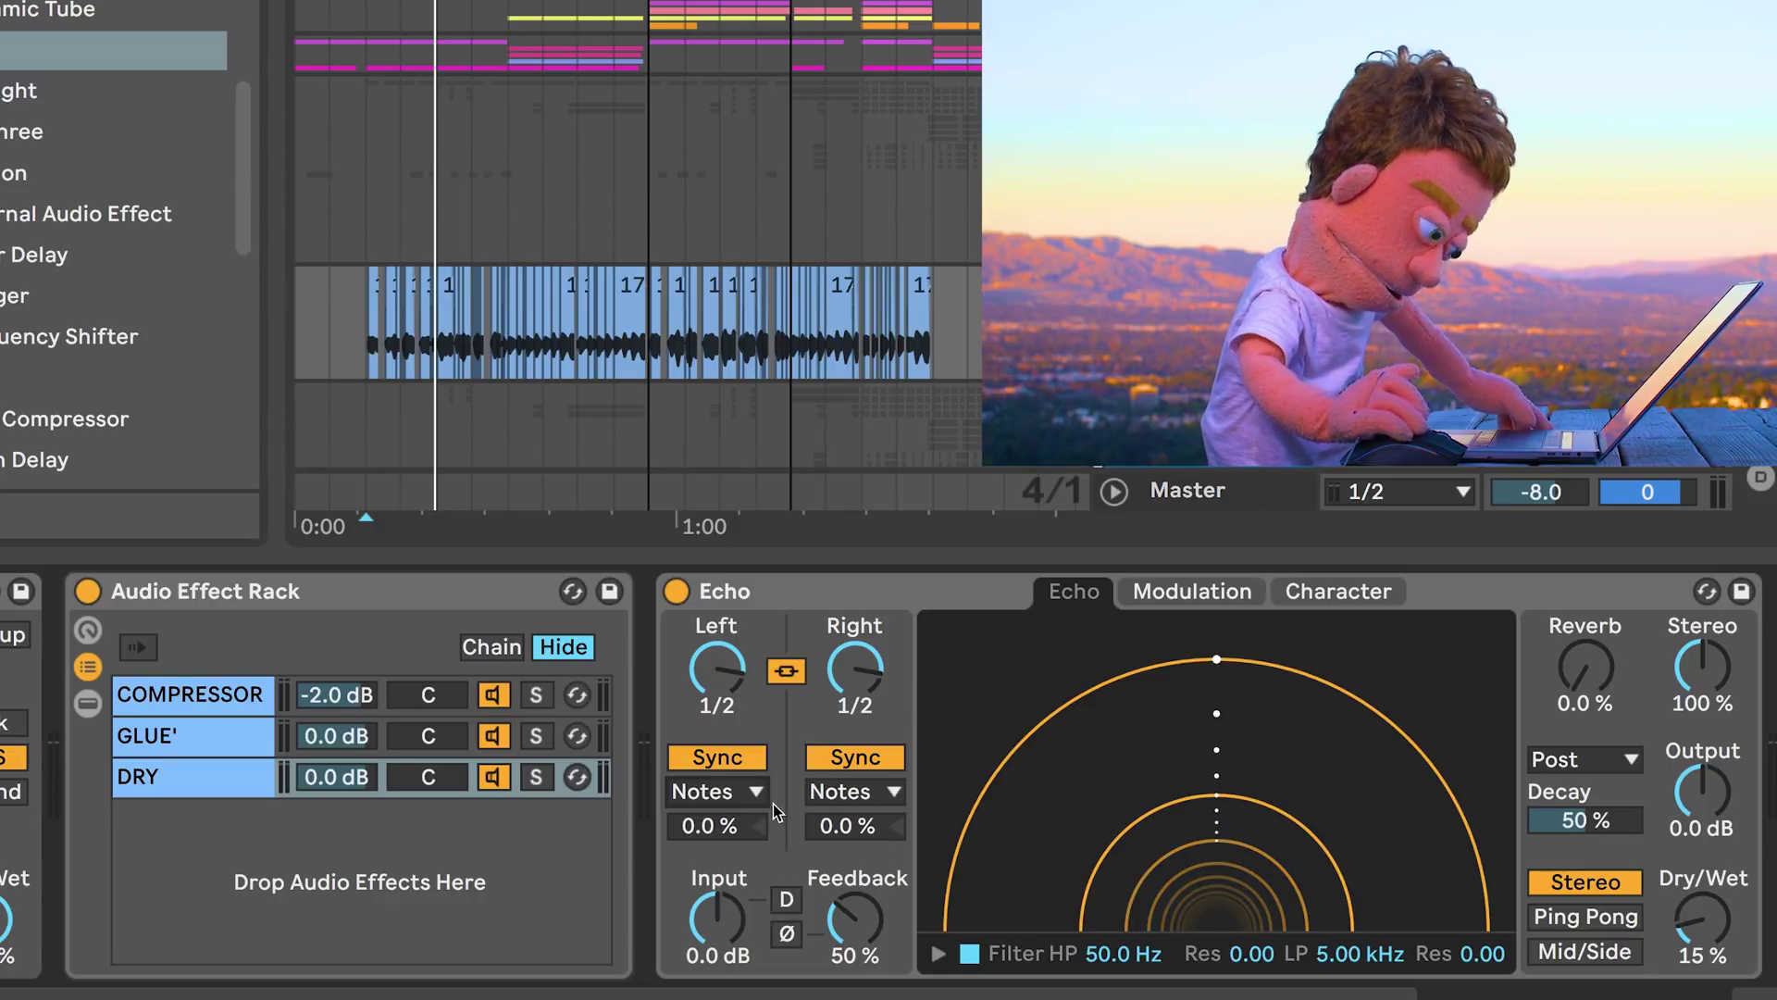
{"action": "left_click", "coordinate": [854, 914]}
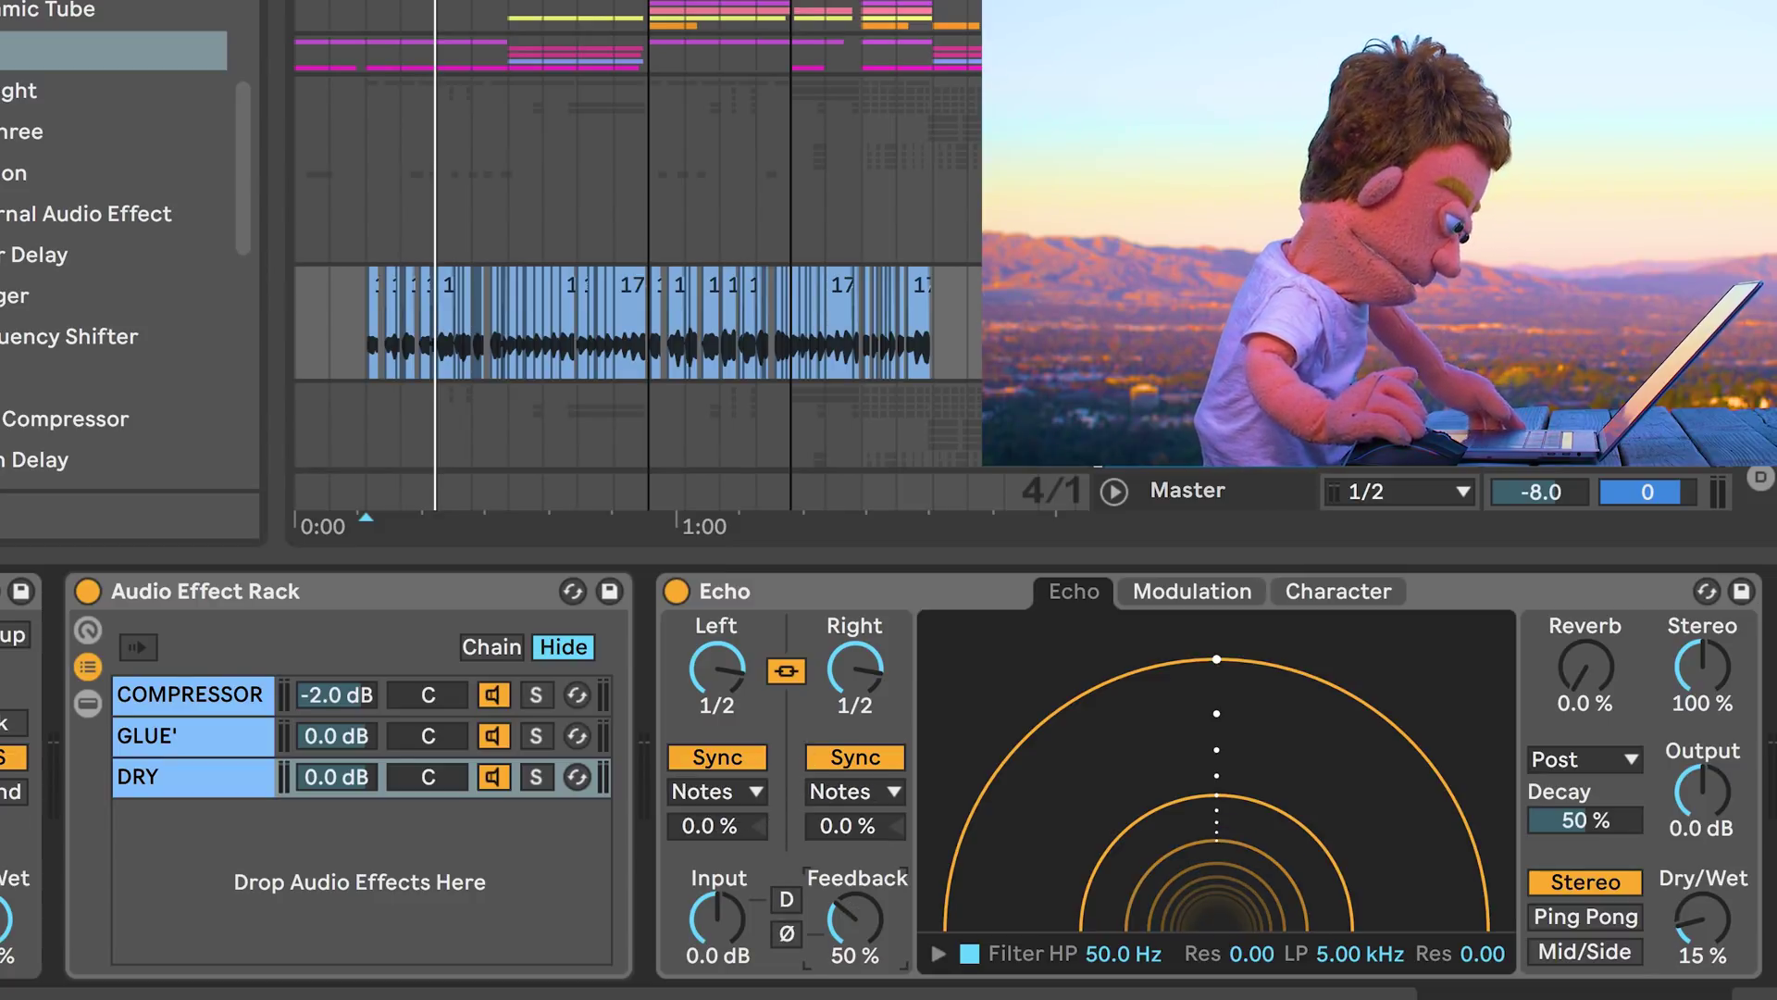
{"action": "left_click_drag", "start_coordinate": [853, 924], "coordinate": [854, 947]}
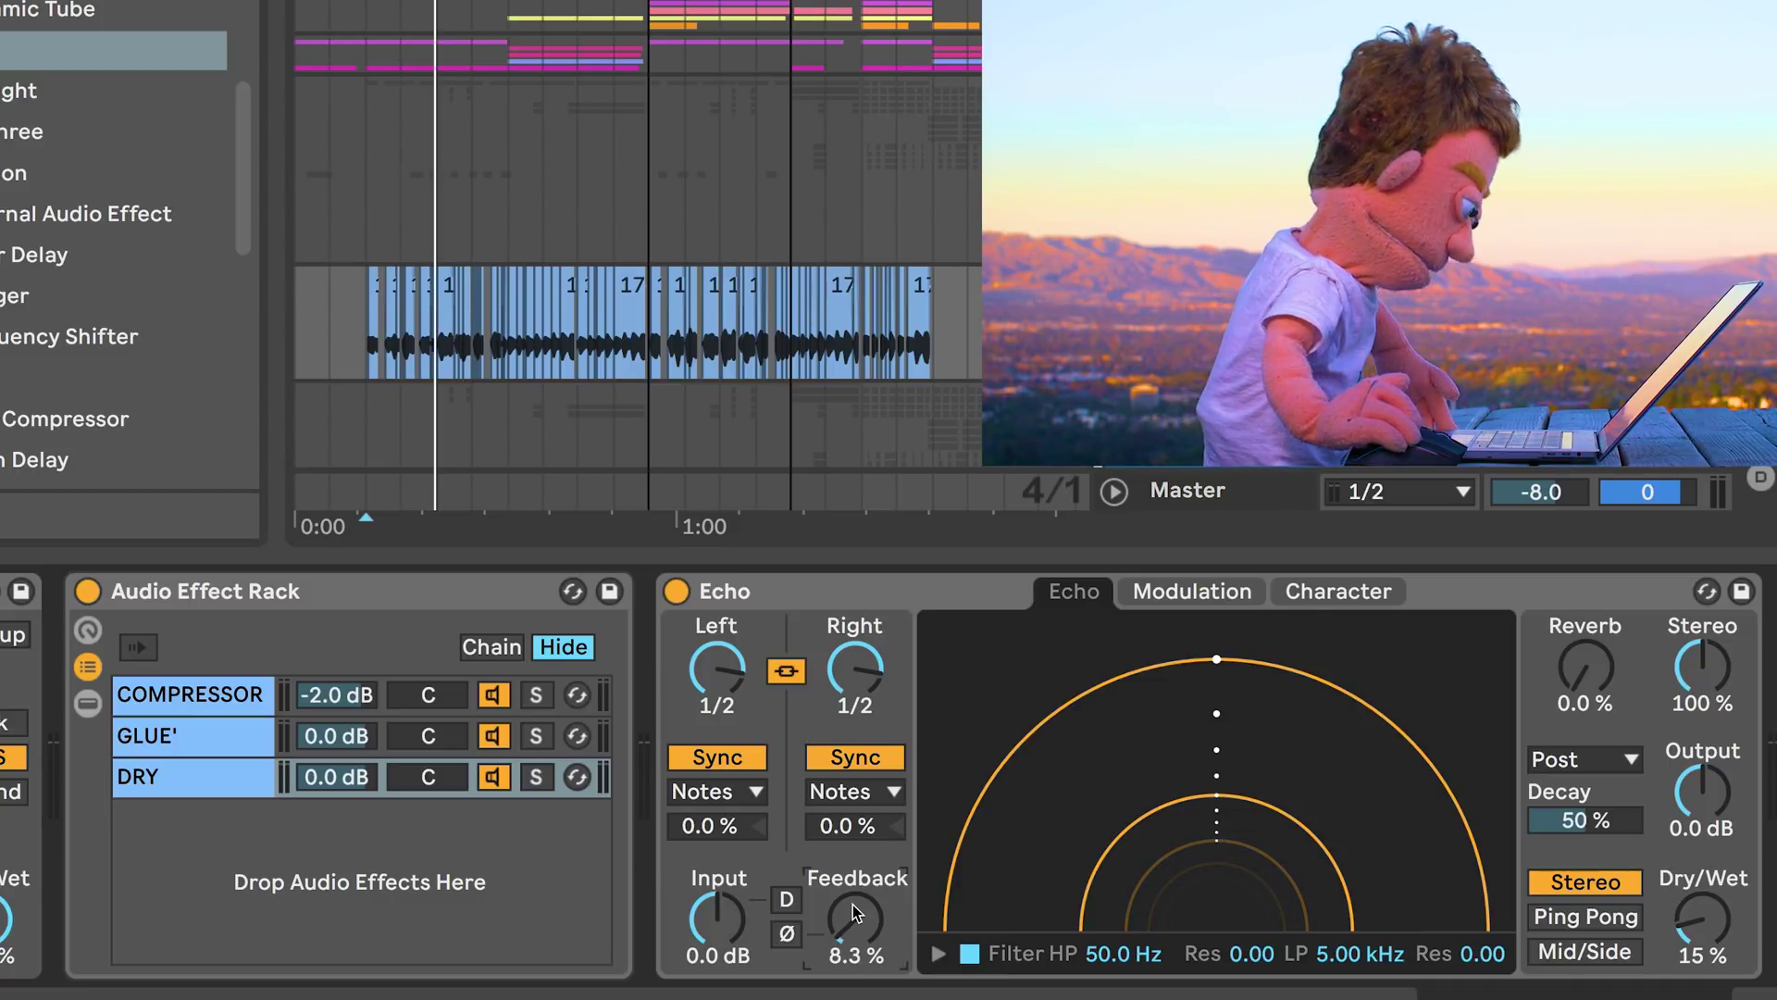
{"action": "key", "text": "space"}
Bring the Echo Dry/Wet up to 26% and push the left delay offset to 3.1%.
{"action": "left_click_drag", "start_coordinate": [1702, 921], "coordinate": [1701, 907]}
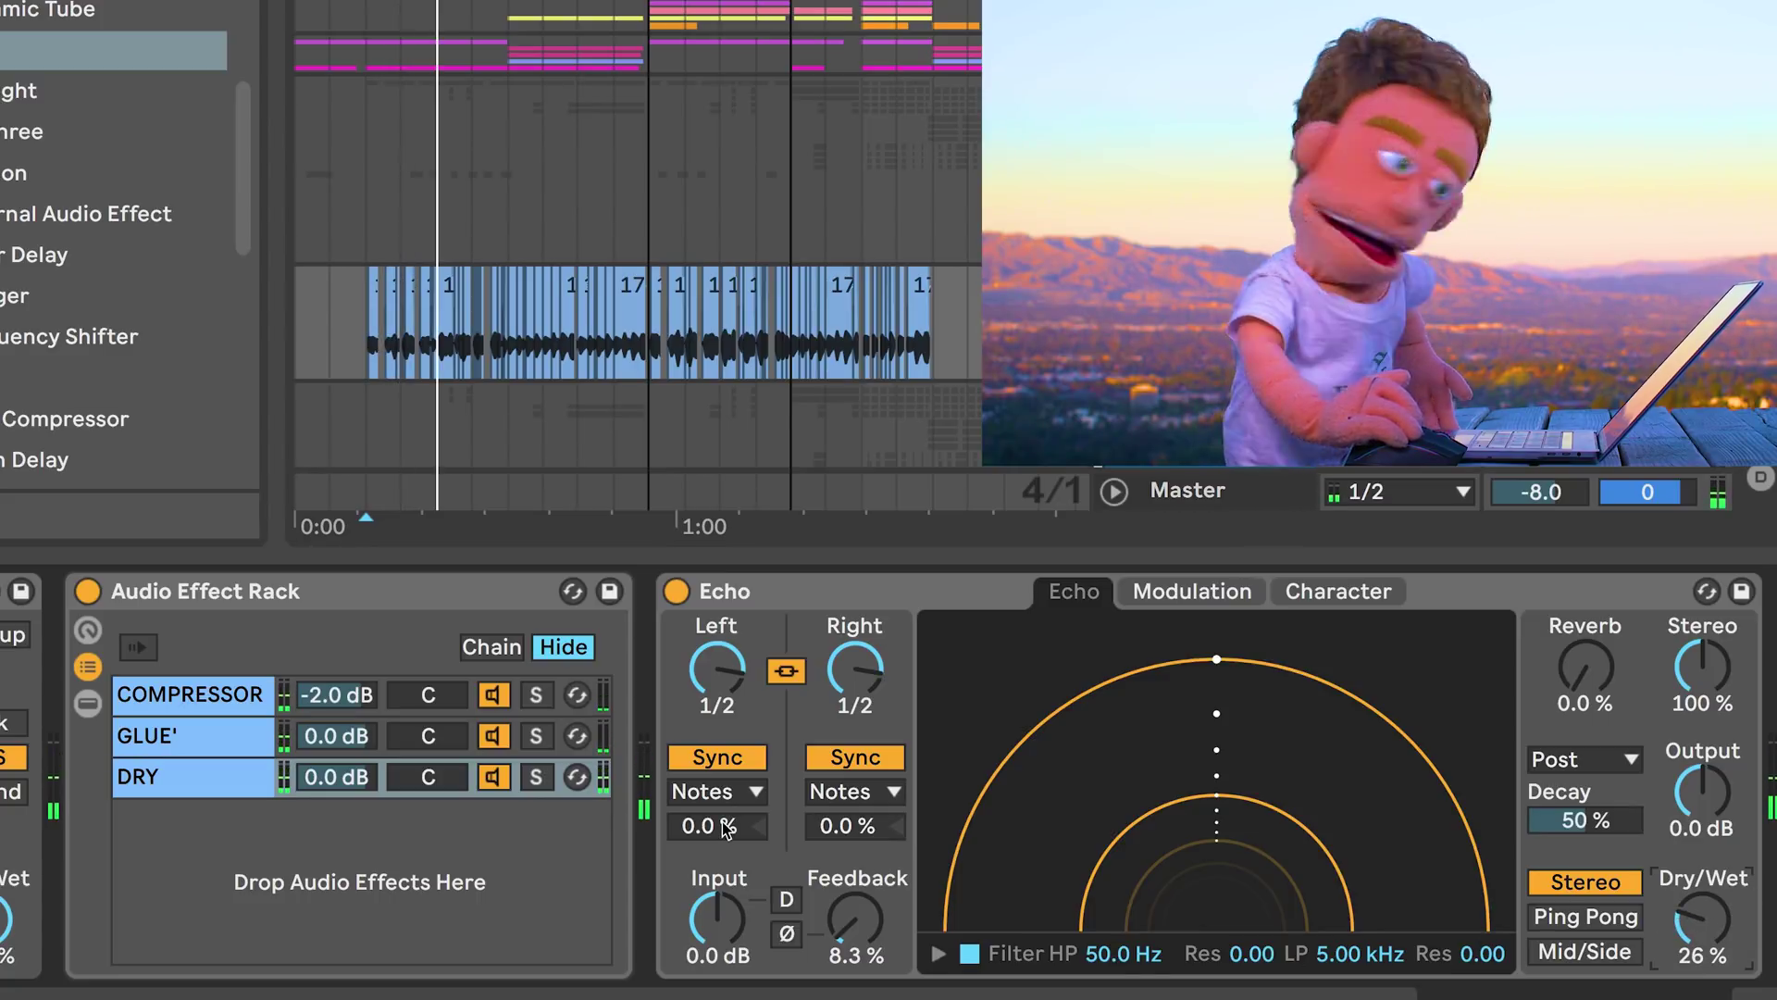
{"action": "left_click_drag", "start_coordinate": [726, 827], "coordinate": [727, 814]}
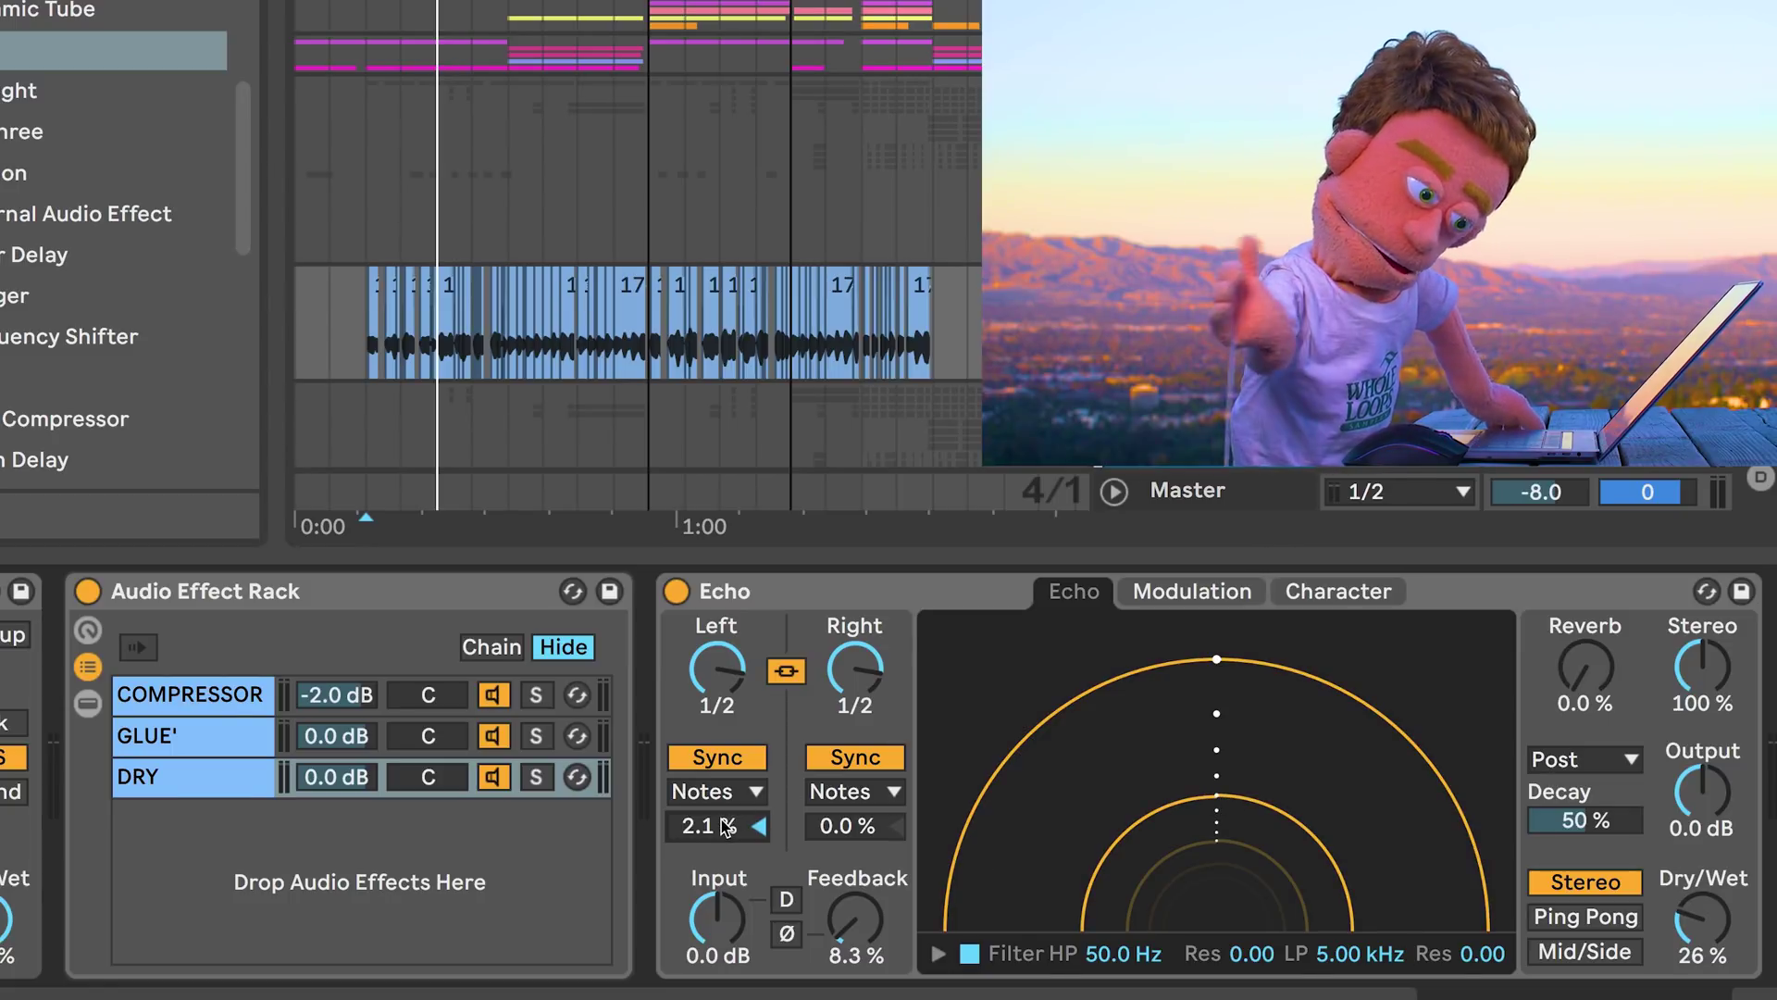
{"action": "key", "text": "space"}
{"action": "mouse_move", "coordinate": [726, 823]}
{"action": "left_mouse_down"}
{"action": "mouse_move", "coordinate": [713, 798]}
{"action": "mouse_move", "coordinate": [713, 814]}
{"action": "left_mouse_up"}
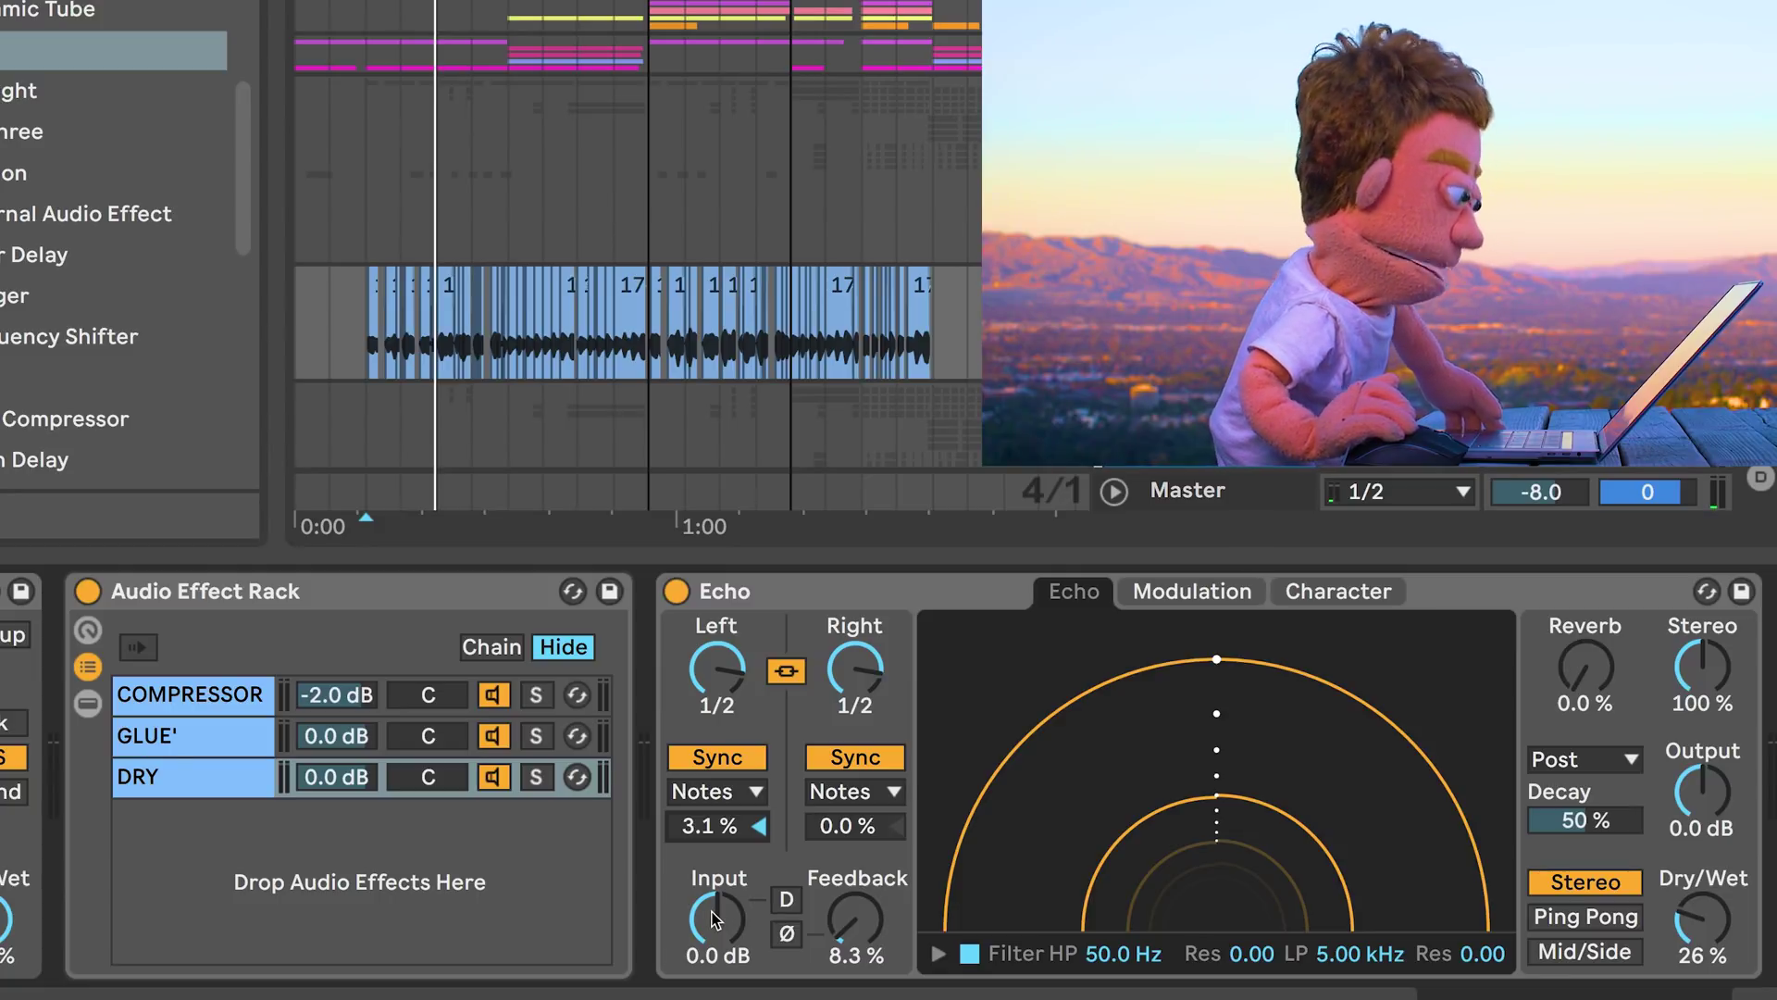
Try driving the Echo input up to 14 dB and toggling ducking, then reset Input to 0 dB.
{"action": "left_click_drag", "start_coordinate": [715, 916], "coordinate": [715, 910]}
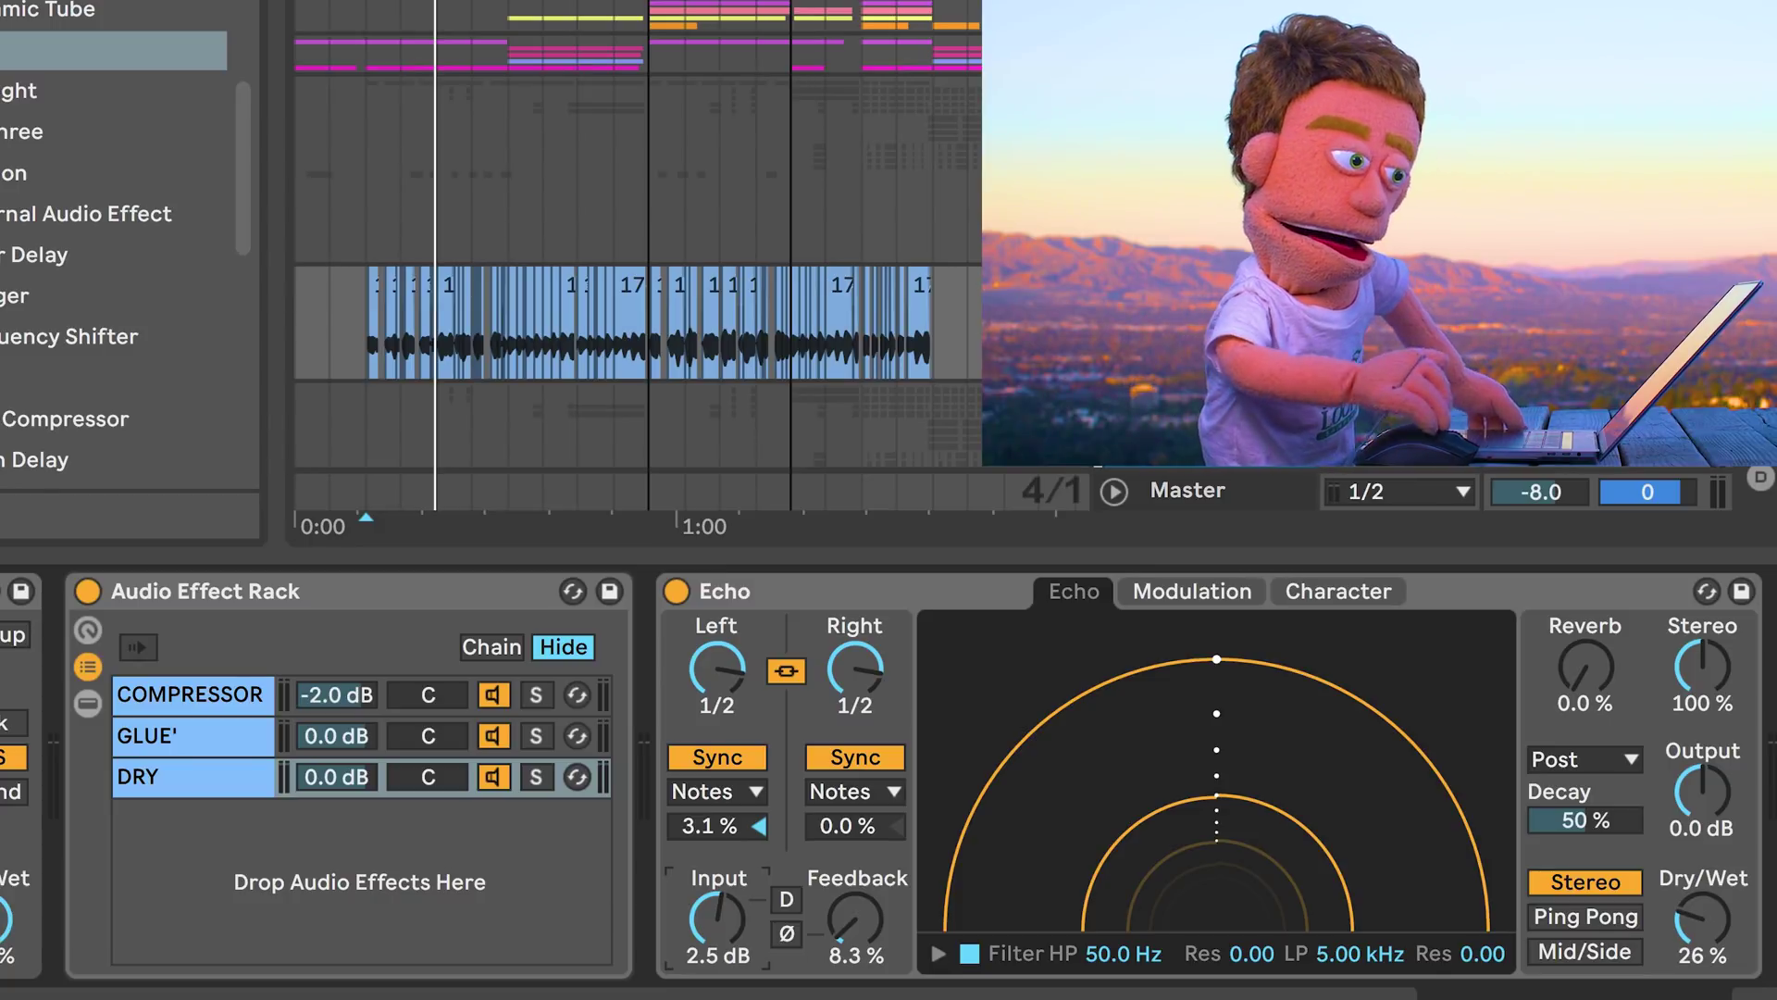
{"action": "key", "text": "space"}
{"action": "left_click_drag", "start_coordinate": [717, 916], "coordinate": [717, 894]}
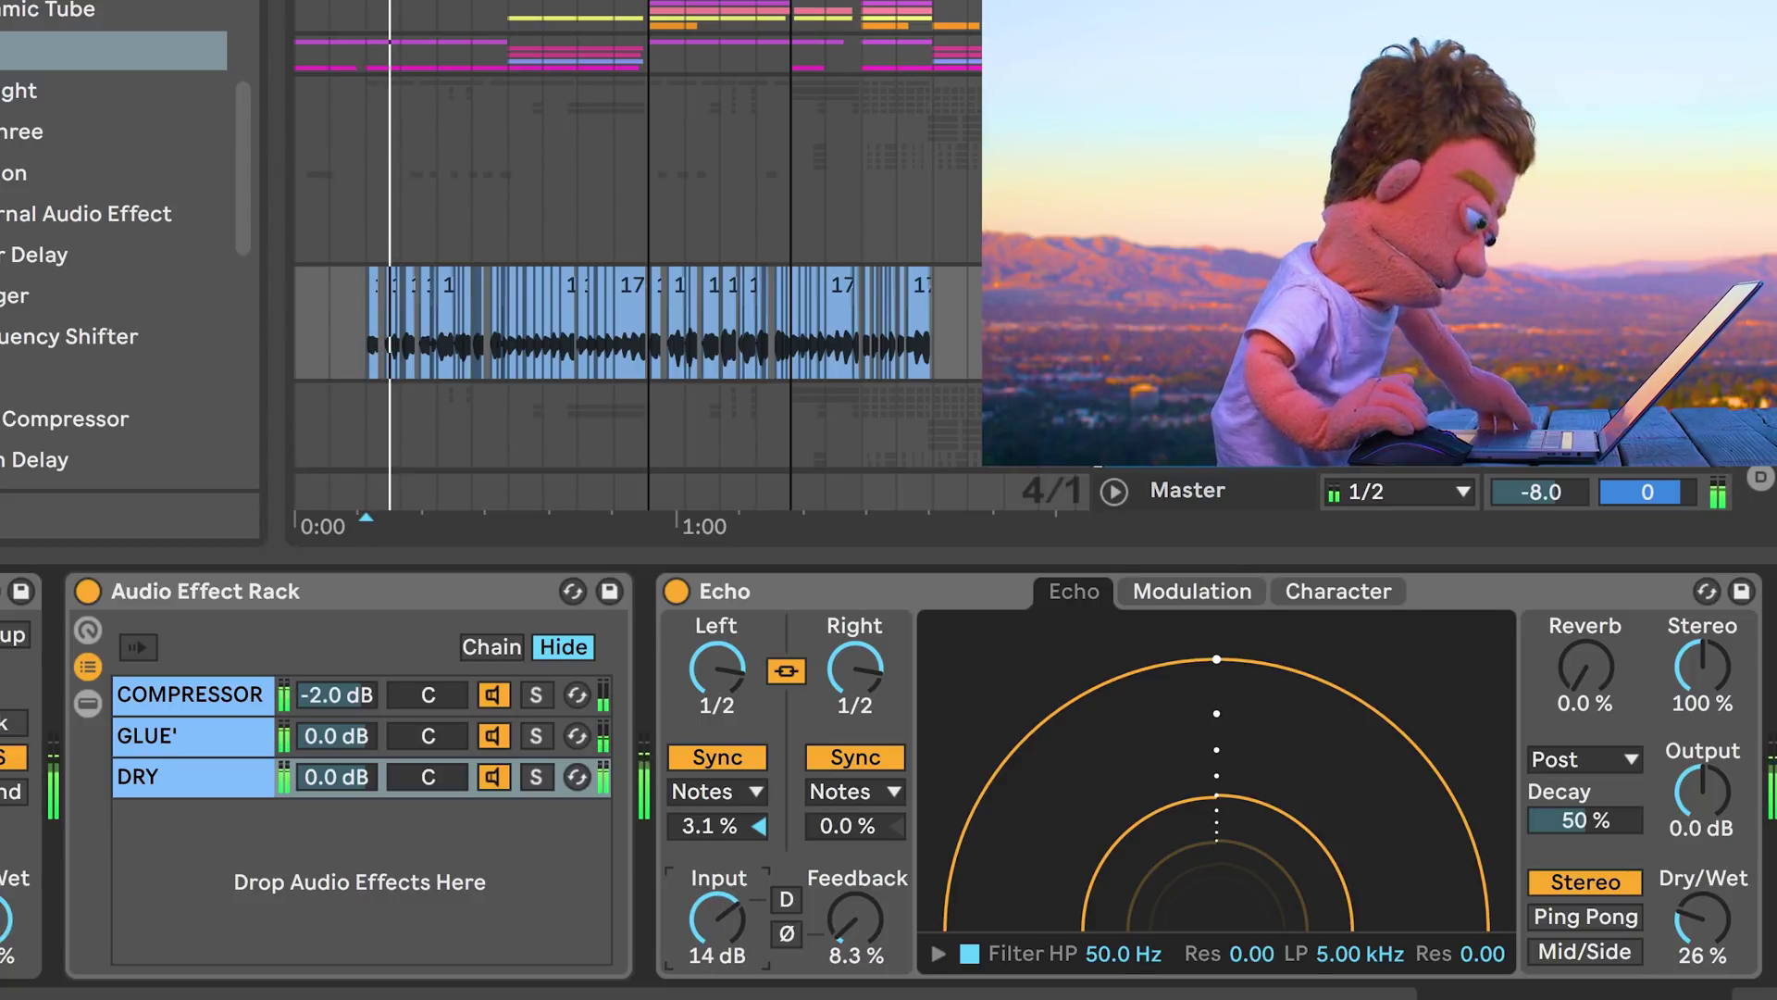
{"action": "left_click_drag", "start_coordinate": [717, 894], "coordinate": [717, 901]}
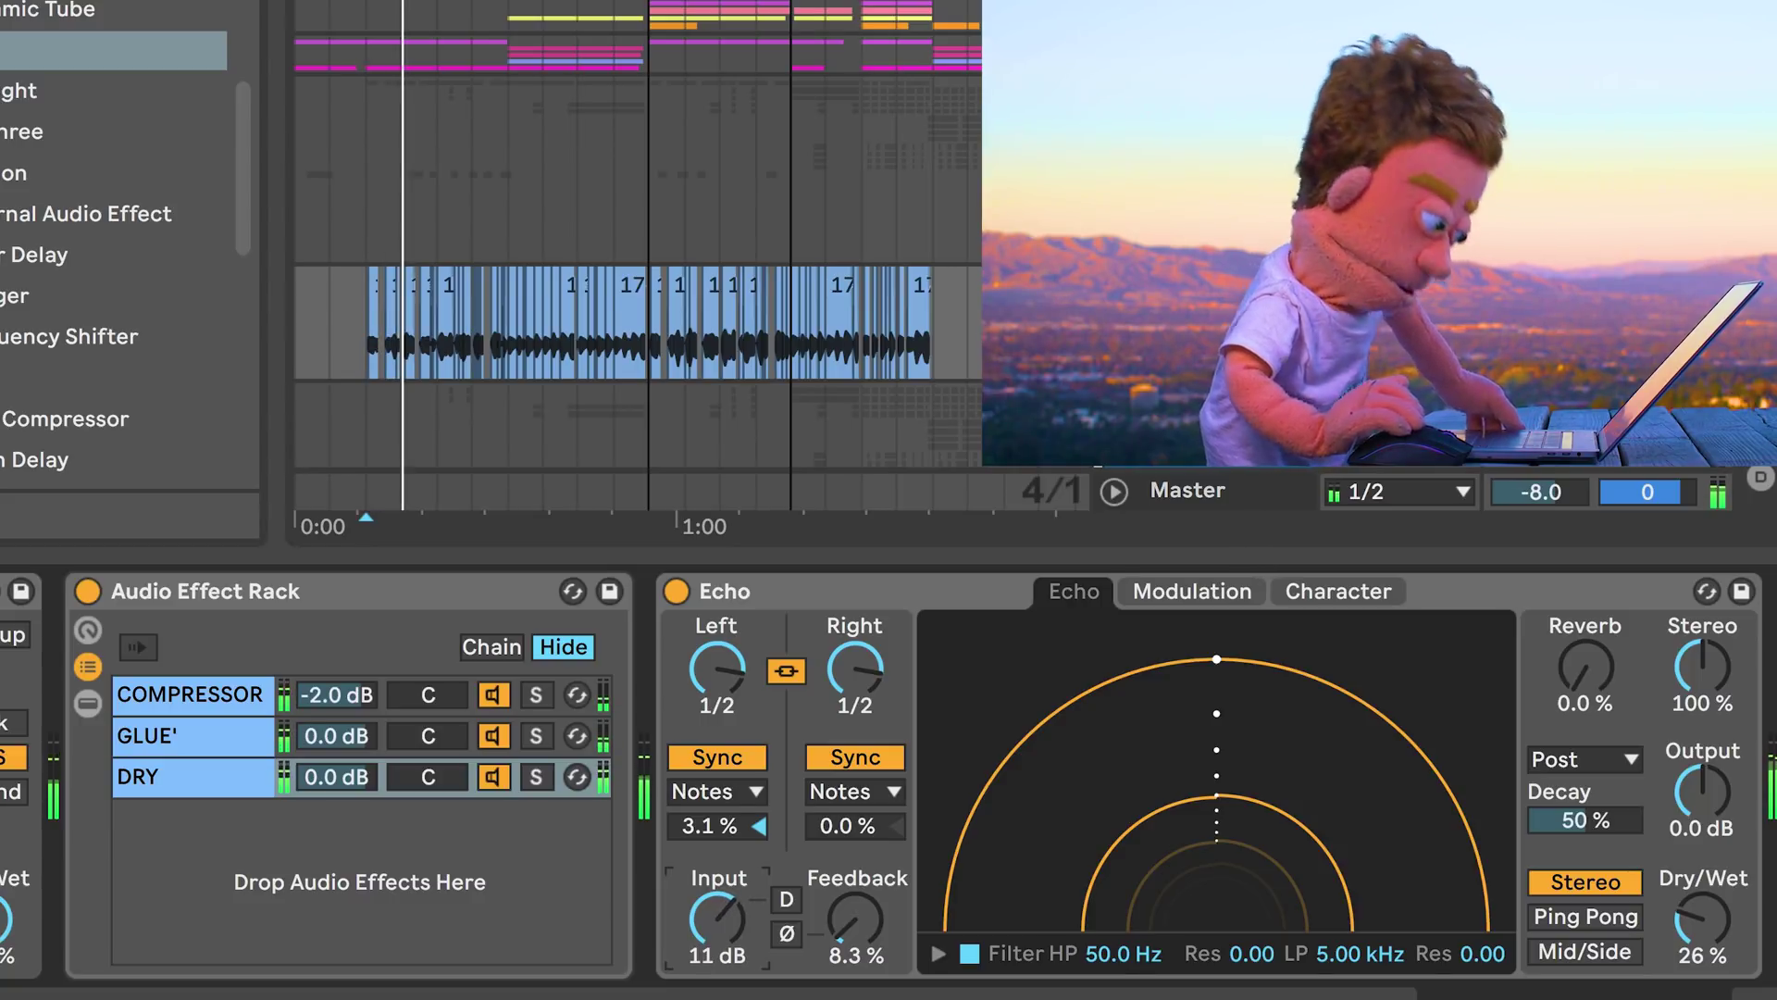
{"action": "left_click", "coordinate": [788, 899]}
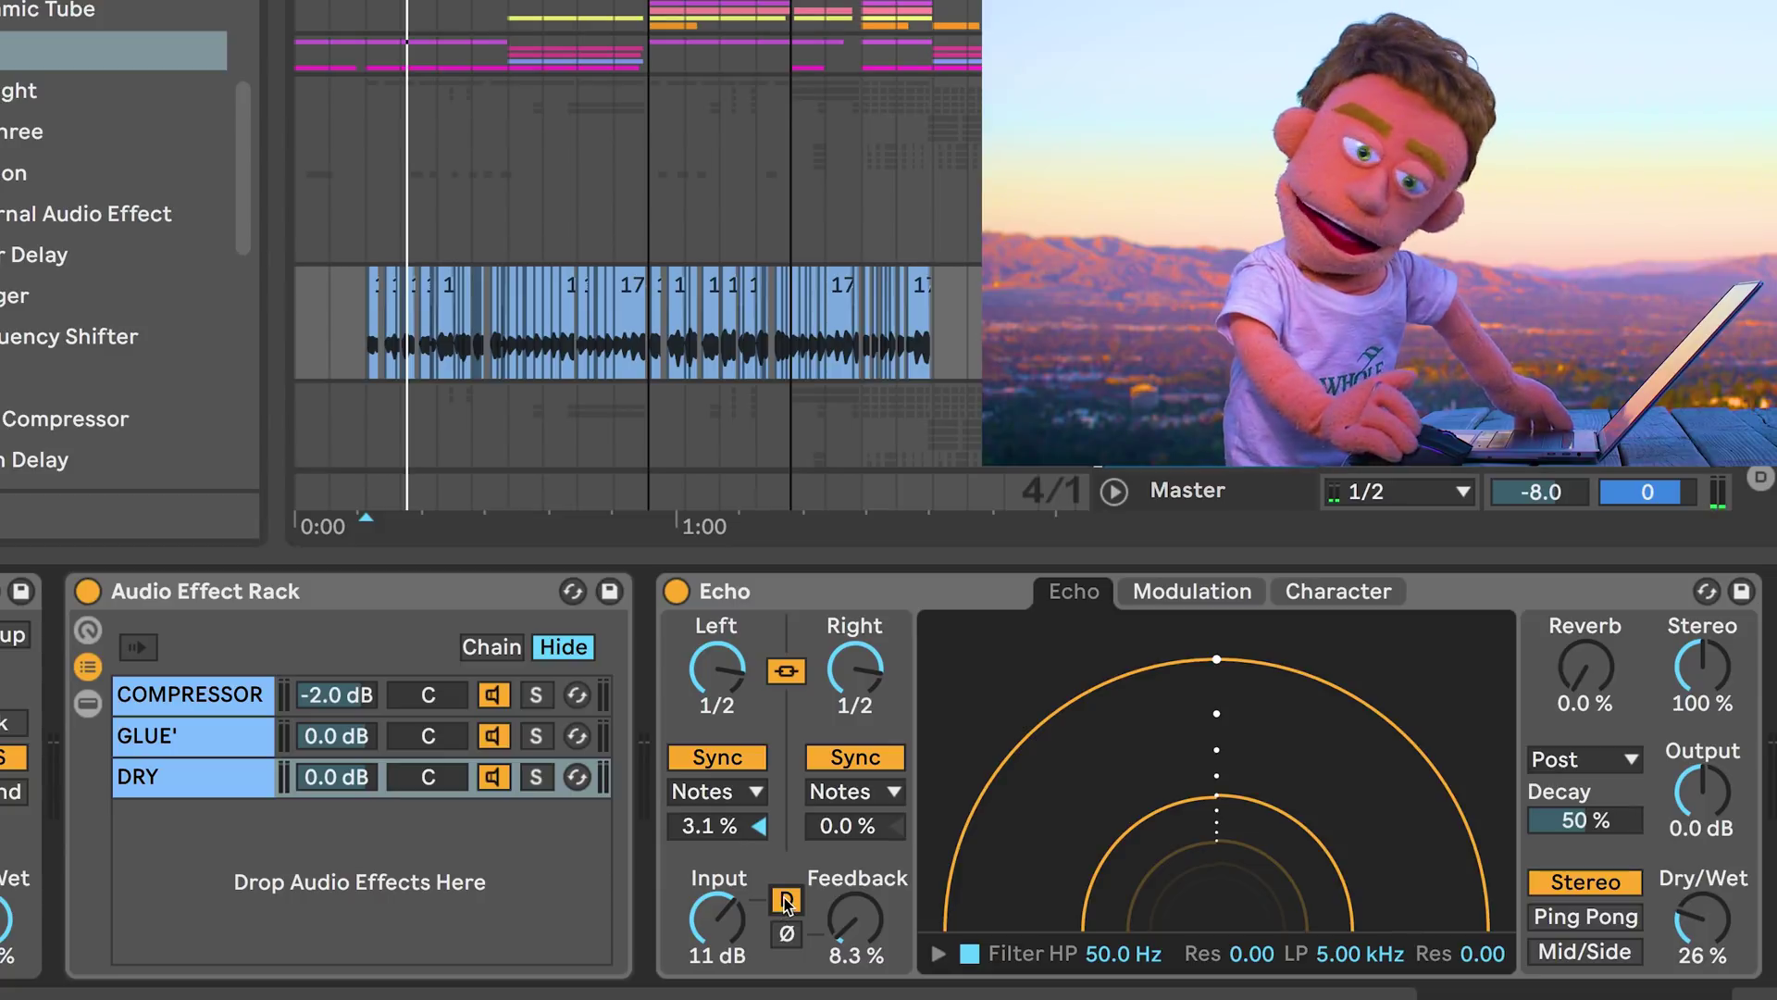
{"action": "left_click", "coordinate": [786, 899]}
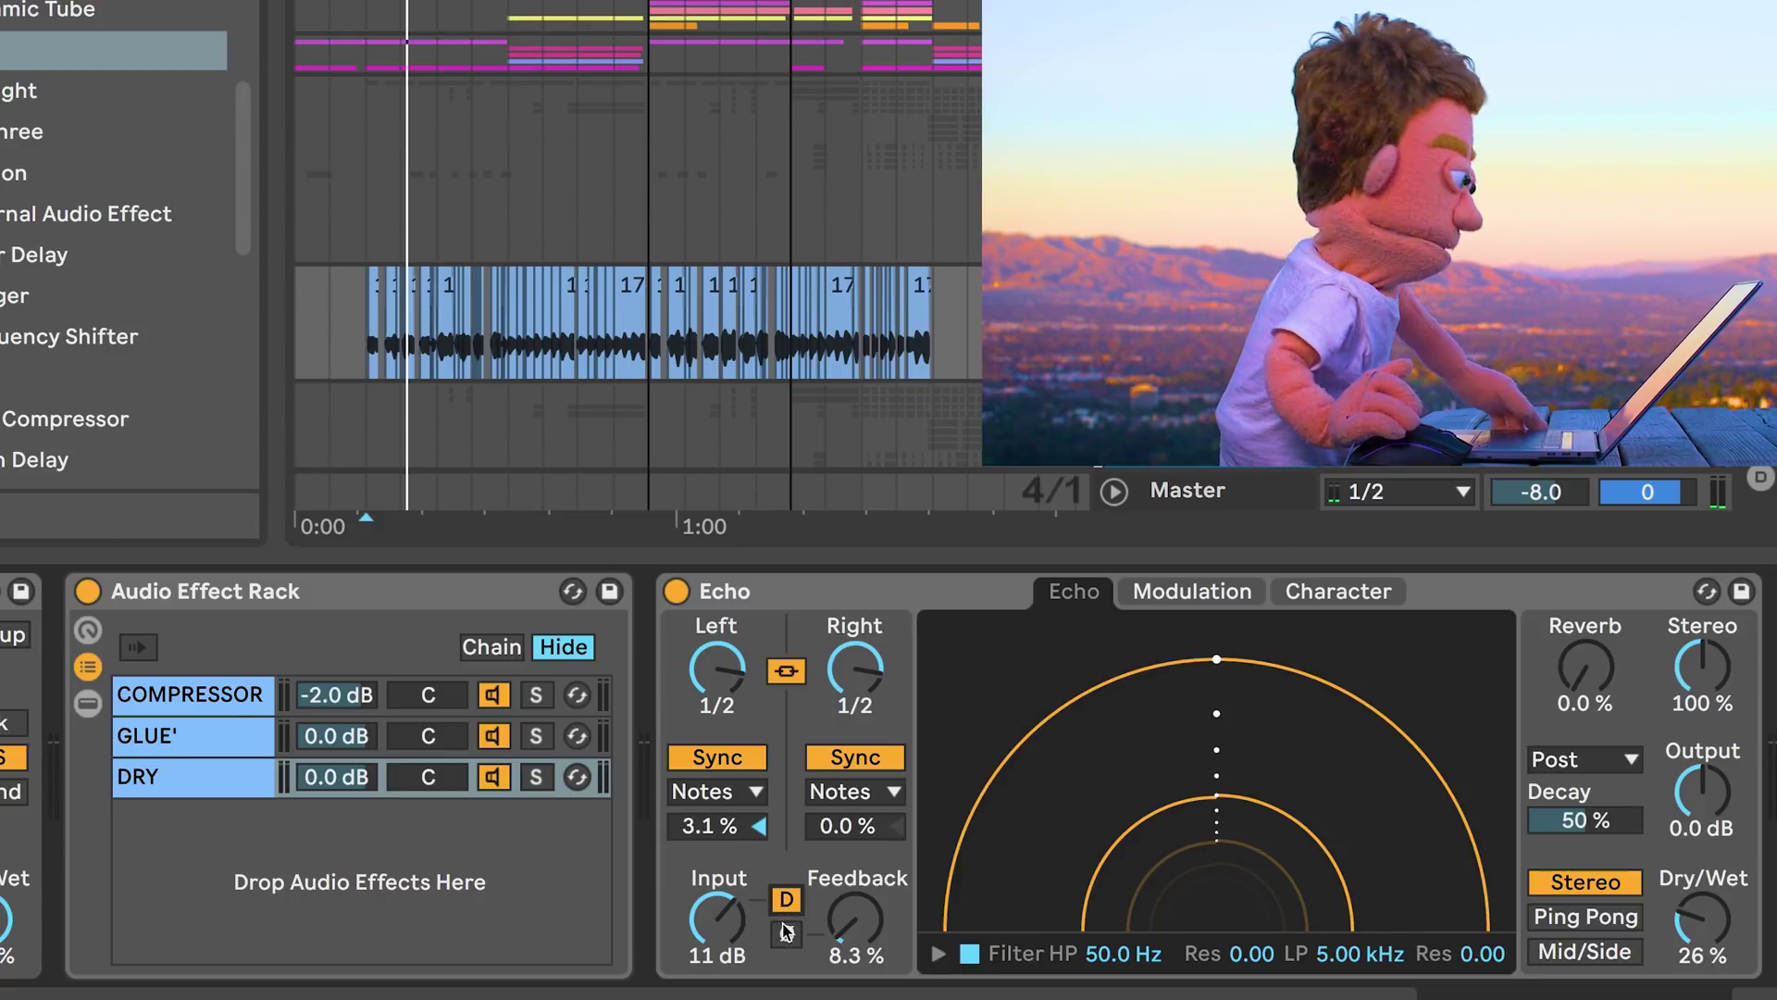
{"action": "left_click_drag", "start_coordinate": [714, 916], "coordinate": [764, 937]}
Invert the Echo's phase, raise Feedback to 11%, and show the filter response graph.
{"action": "left_click", "coordinate": [787, 934]}
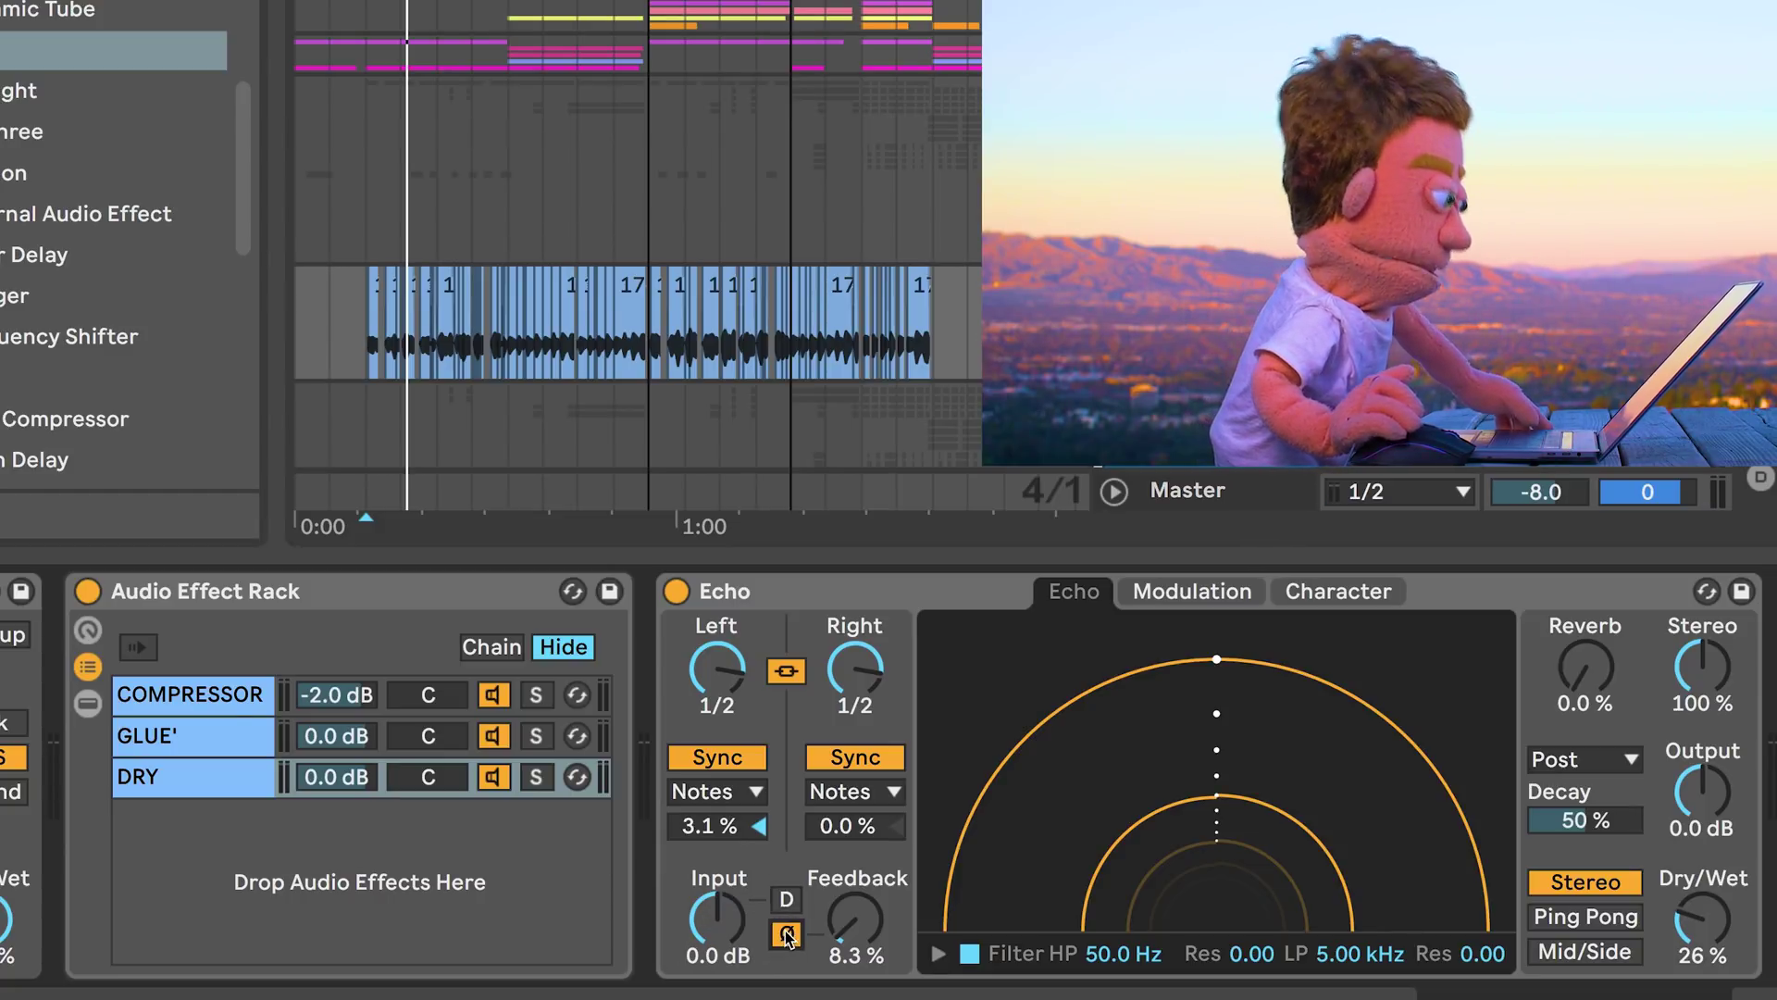
{"action": "key", "text": "space"}
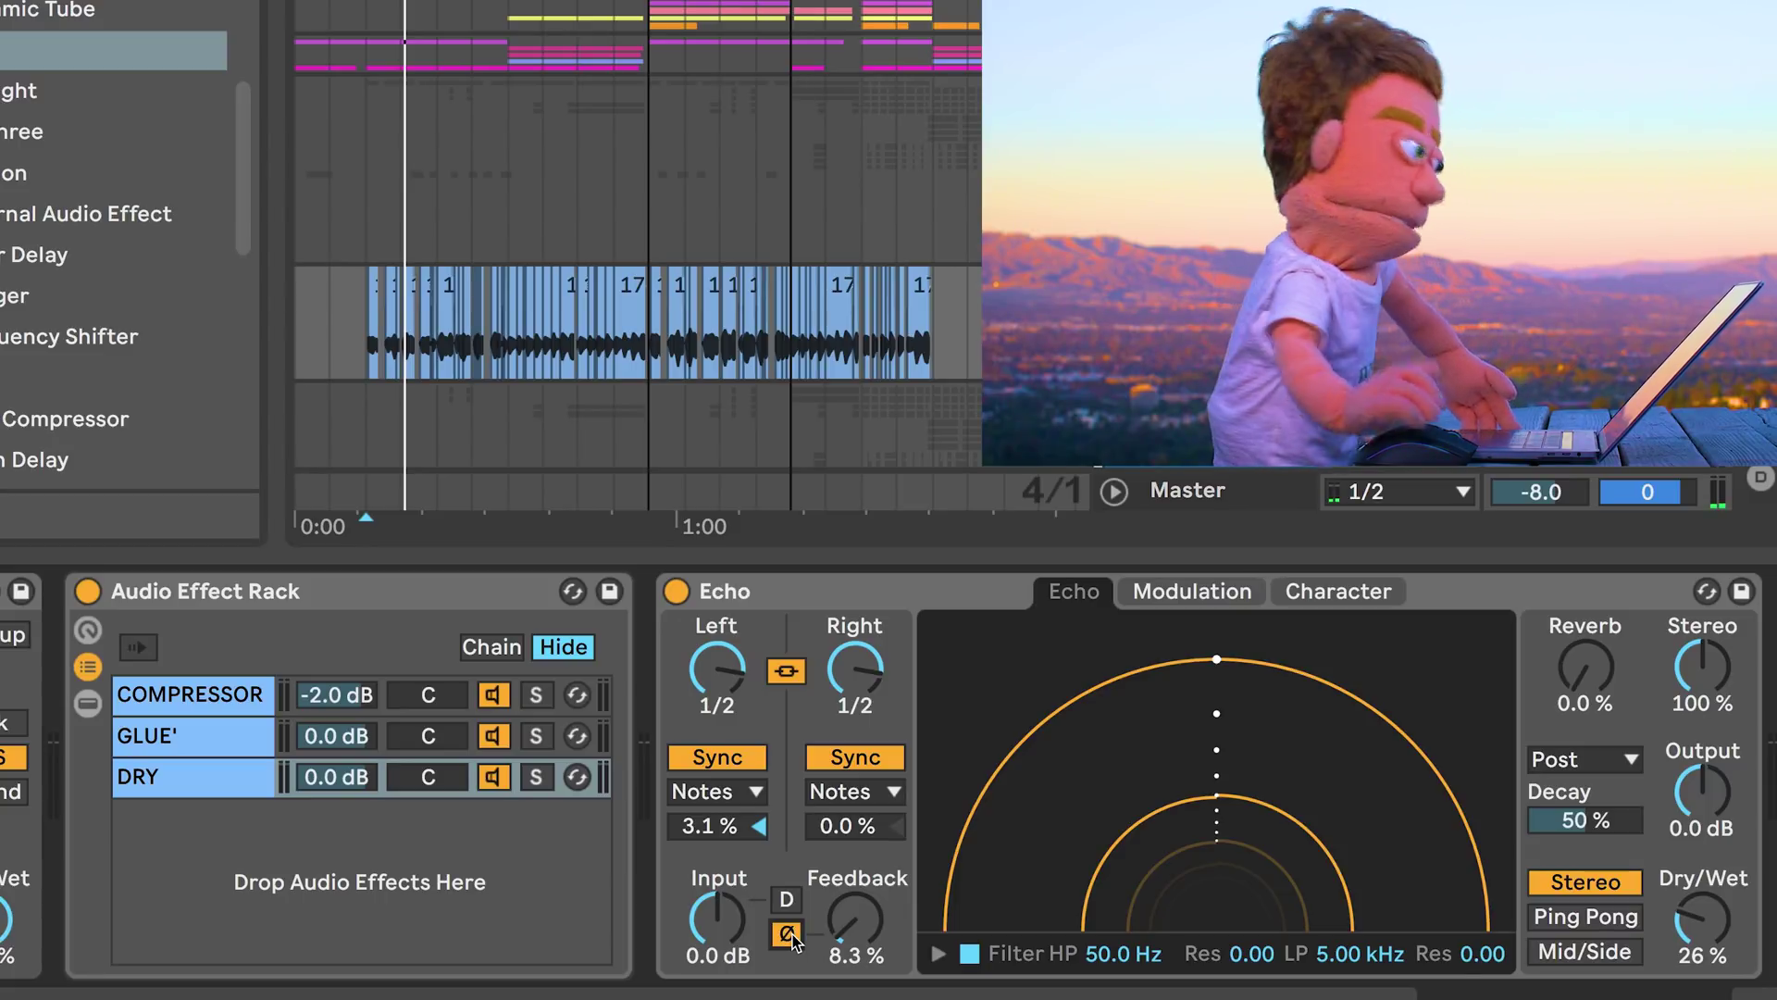
{"action": "left_click_drag", "start_coordinate": [844, 935], "coordinate": [846, 938]}
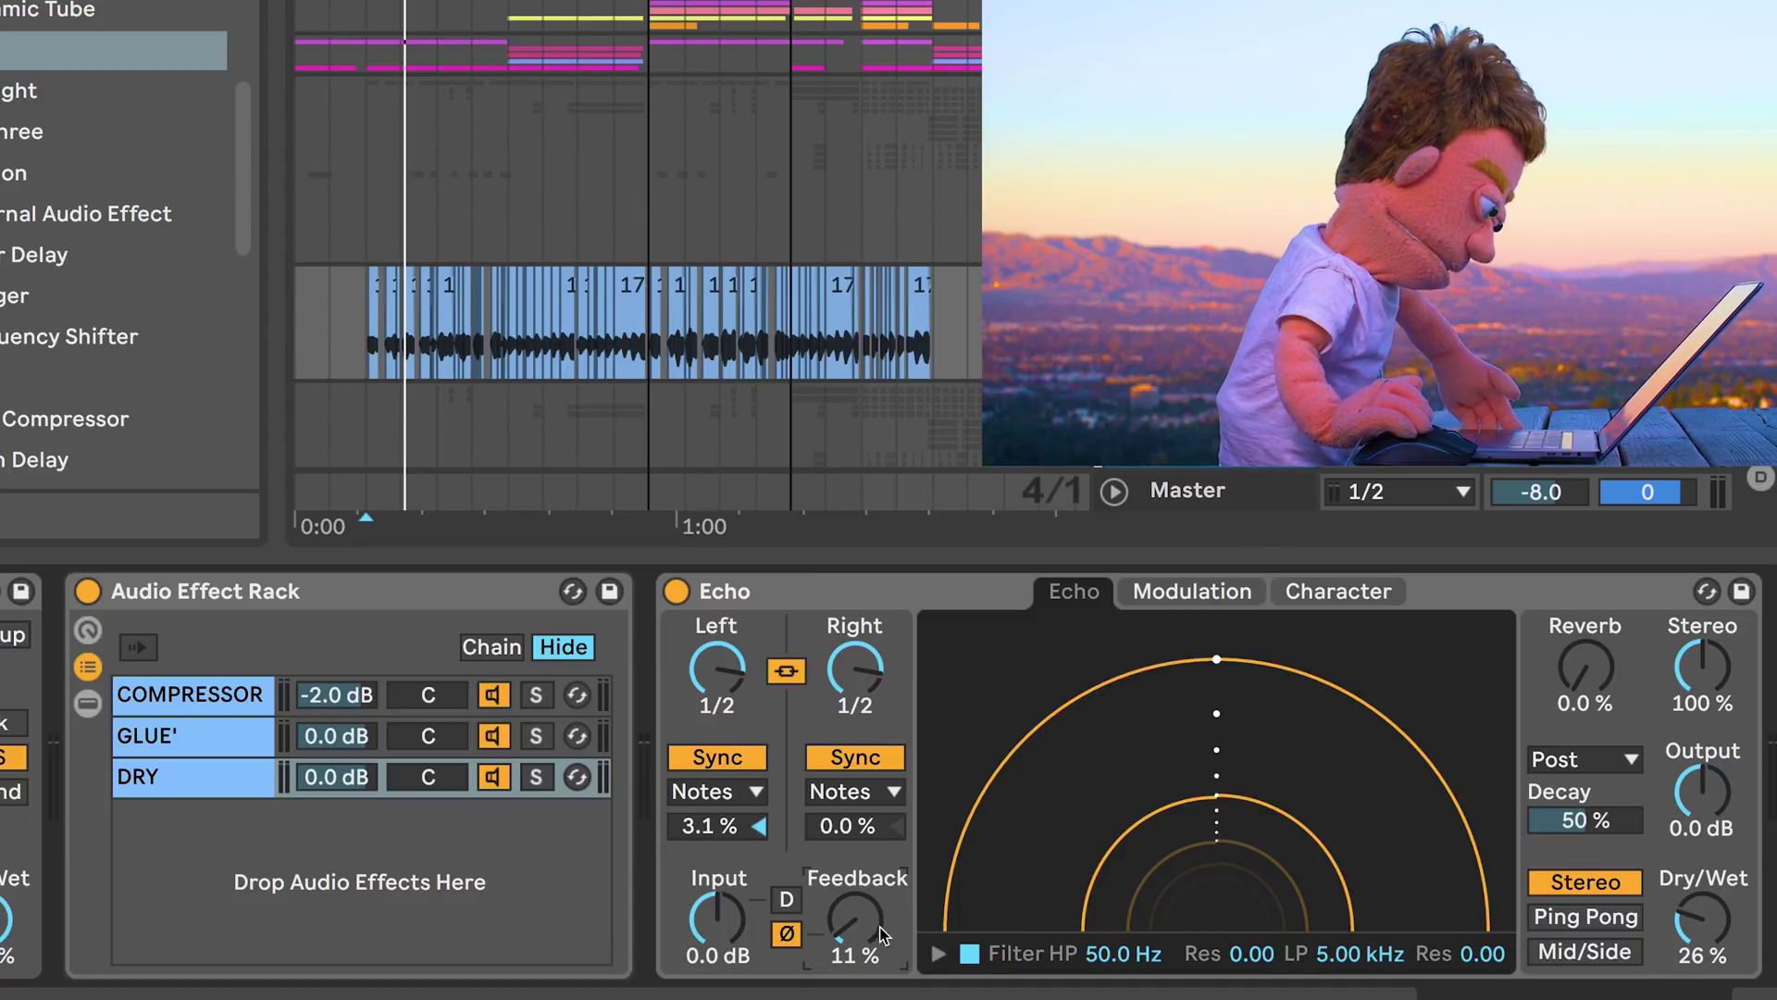
{"action": "left_click", "coordinate": [938, 953]}
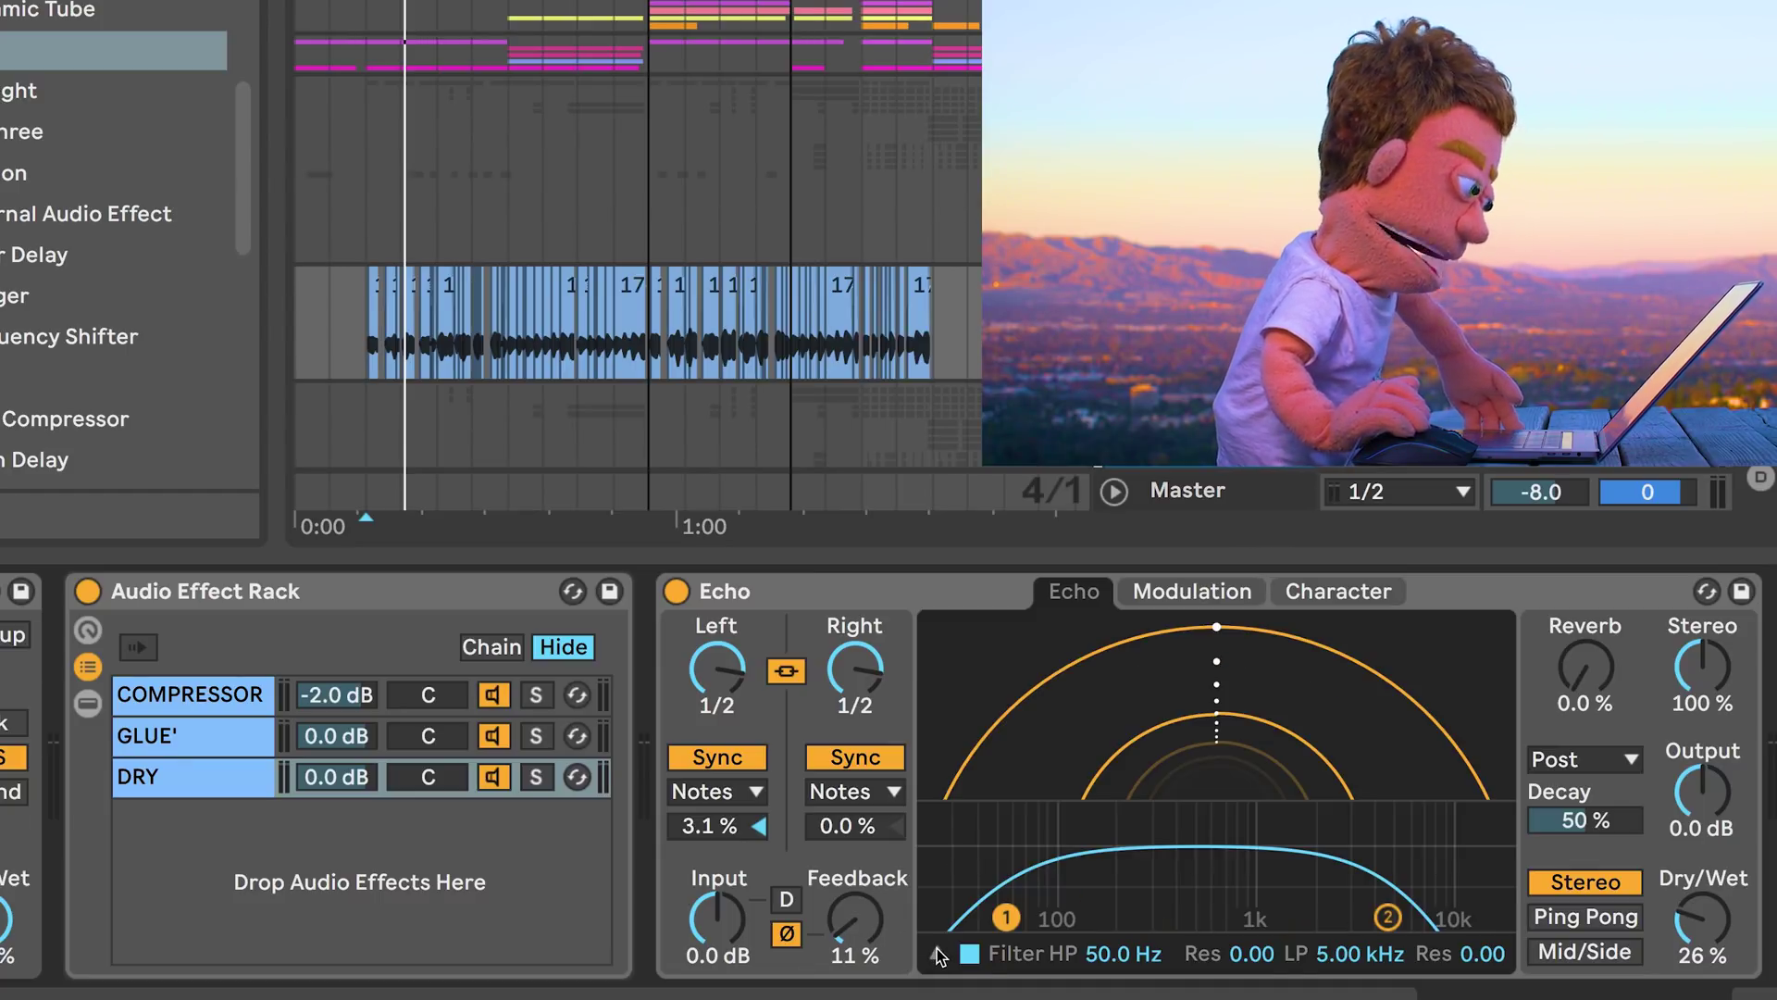
Raise the high-pass cutoff, lower the low-pass cutoff, and add resonance to both filters.
{"action": "left_click_drag", "start_coordinate": [1005, 920], "coordinate": [1099, 918]}
{"action": "left_click_drag", "start_coordinate": [1386, 917], "coordinate": [1352, 917]}
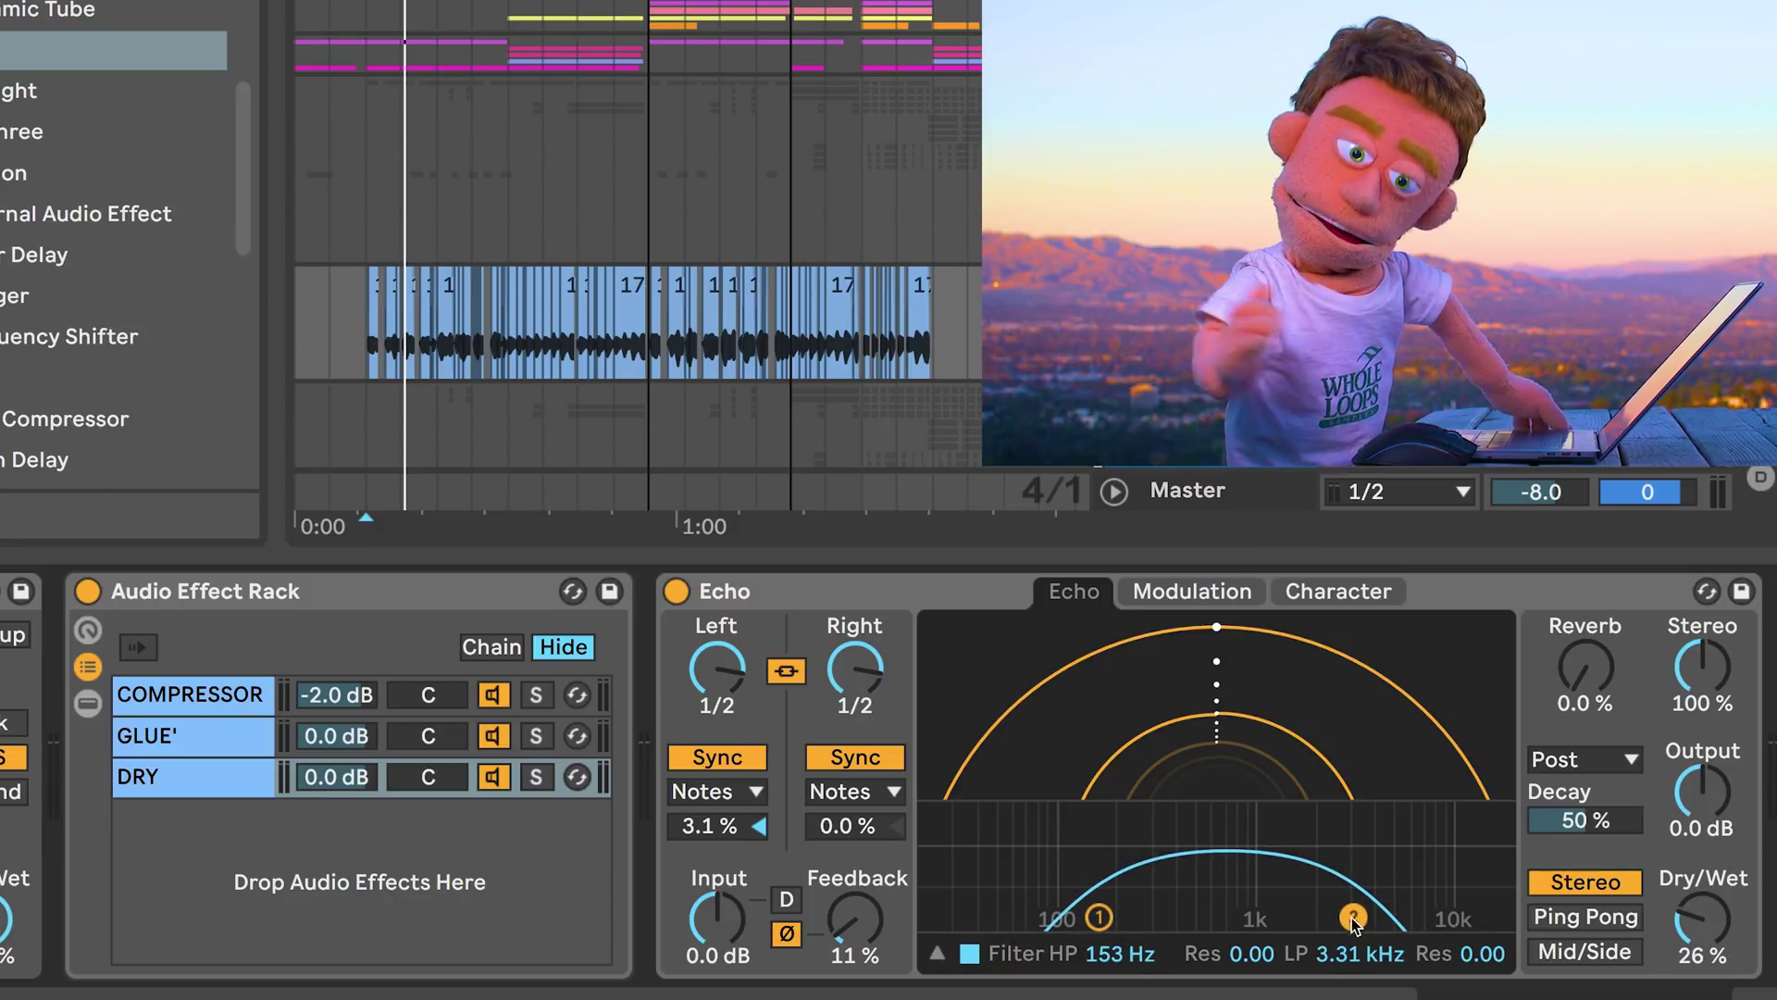
{"action": "left_click_drag", "start_coordinate": [1099, 917], "coordinate": [1102, 882]}
{"action": "mouse_move", "coordinate": [1347, 896]}
{"action": "left_mouse_down"}
{"action": "mouse_move", "coordinate": [1351, 912]}
{"action": "mouse_move", "coordinate": [1346, 873]}
{"action": "left_mouse_up"}
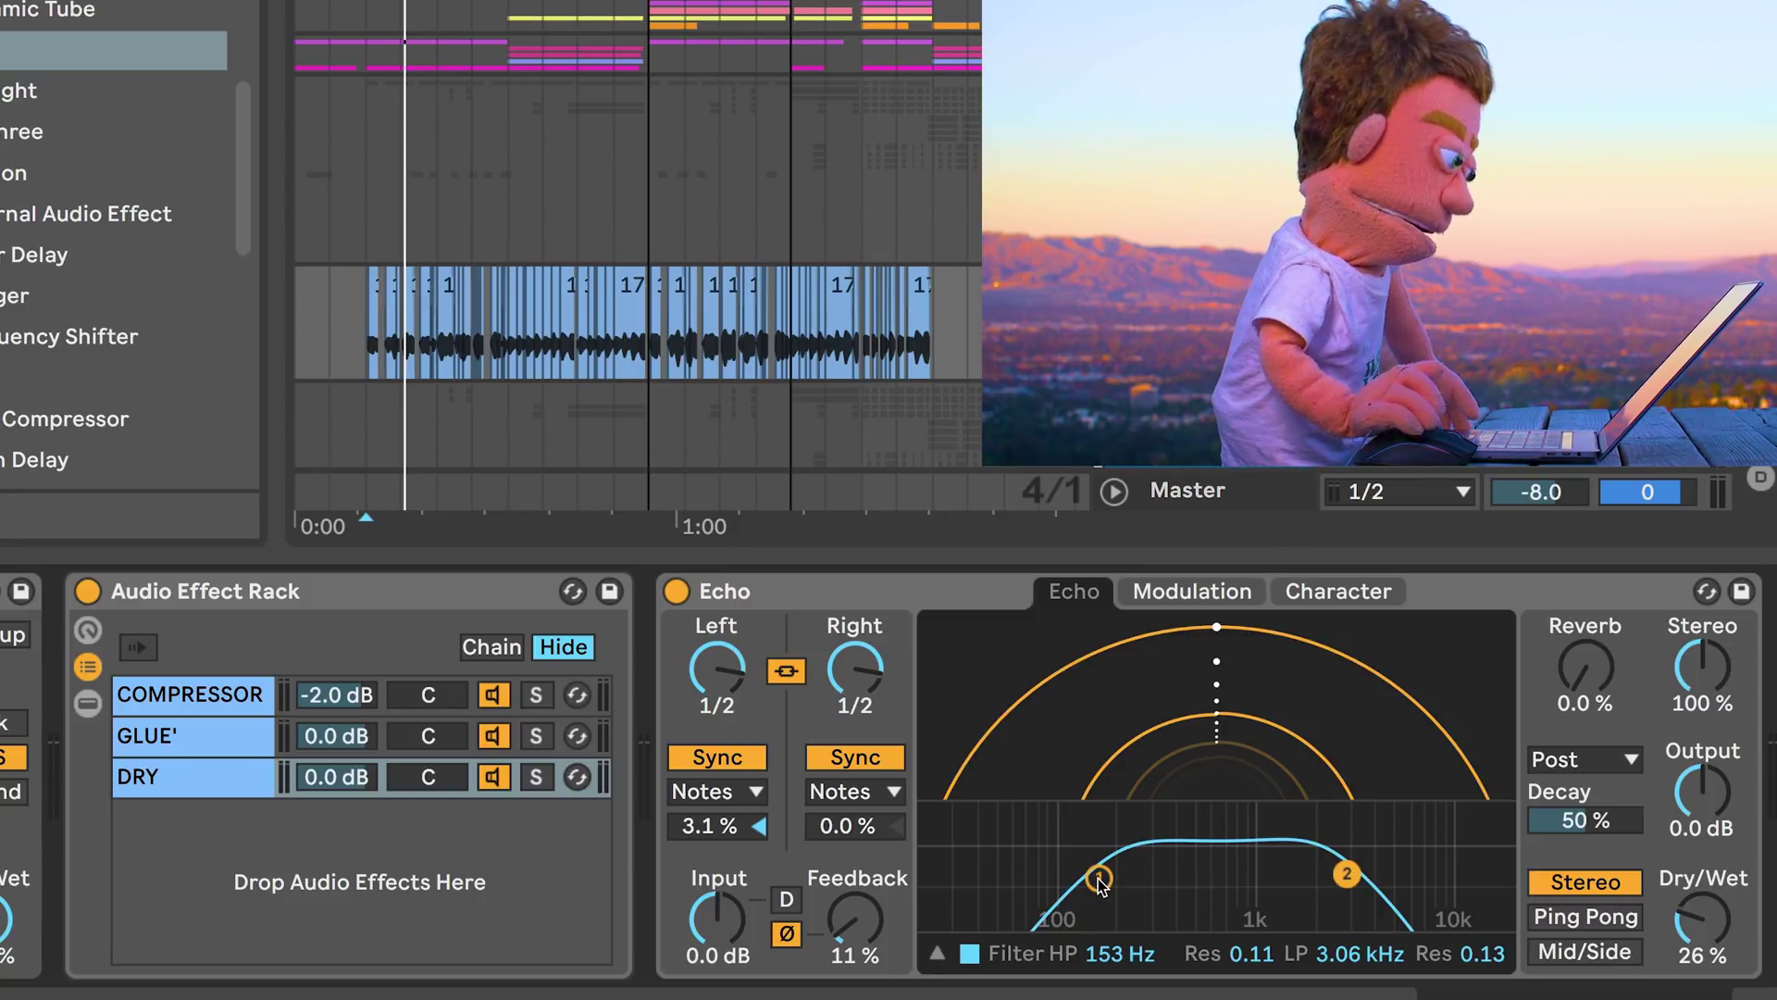
Fine-tune to HP 214 Hz with 0.19 resonance and LP 2.83 kHz with 0.17 resonance.
{"action": "key", "text": "space"}
{"action": "left_click_drag", "start_coordinate": [1100, 882], "coordinate": [1097, 869]}
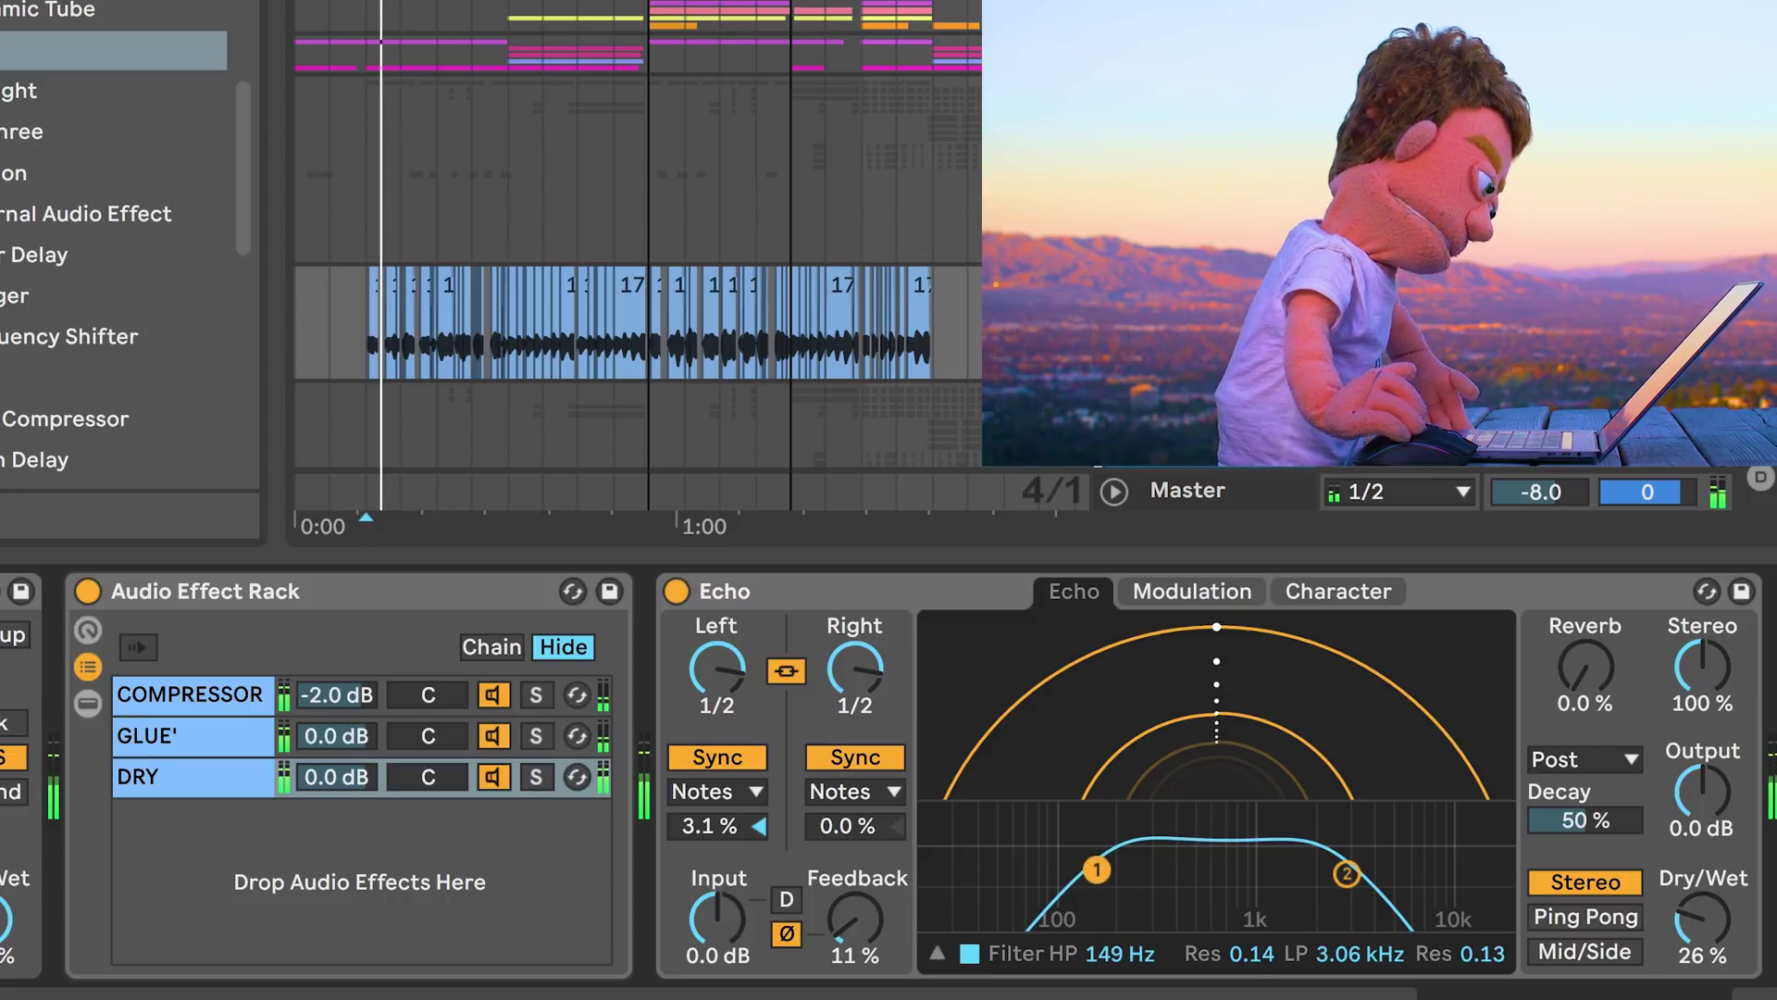
{"action": "left_click_drag", "start_coordinate": [1346, 873], "coordinate": [1342, 876]}
{"action": "left_click_drag", "start_coordinate": [1097, 869], "coordinate": [1144, 850]}
{"action": "left_click_drag", "start_coordinate": [1344, 872], "coordinate": [1340, 858]}
{"action": "mouse_move", "coordinate": [1144, 849]}
{"action": "left_mouse_down"}
{"action": "mouse_move", "coordinate": [1172, 851]}
{"action": "mouse_move", "coordinate": [1122, 853]}
{"action": "left_mouse_up"}
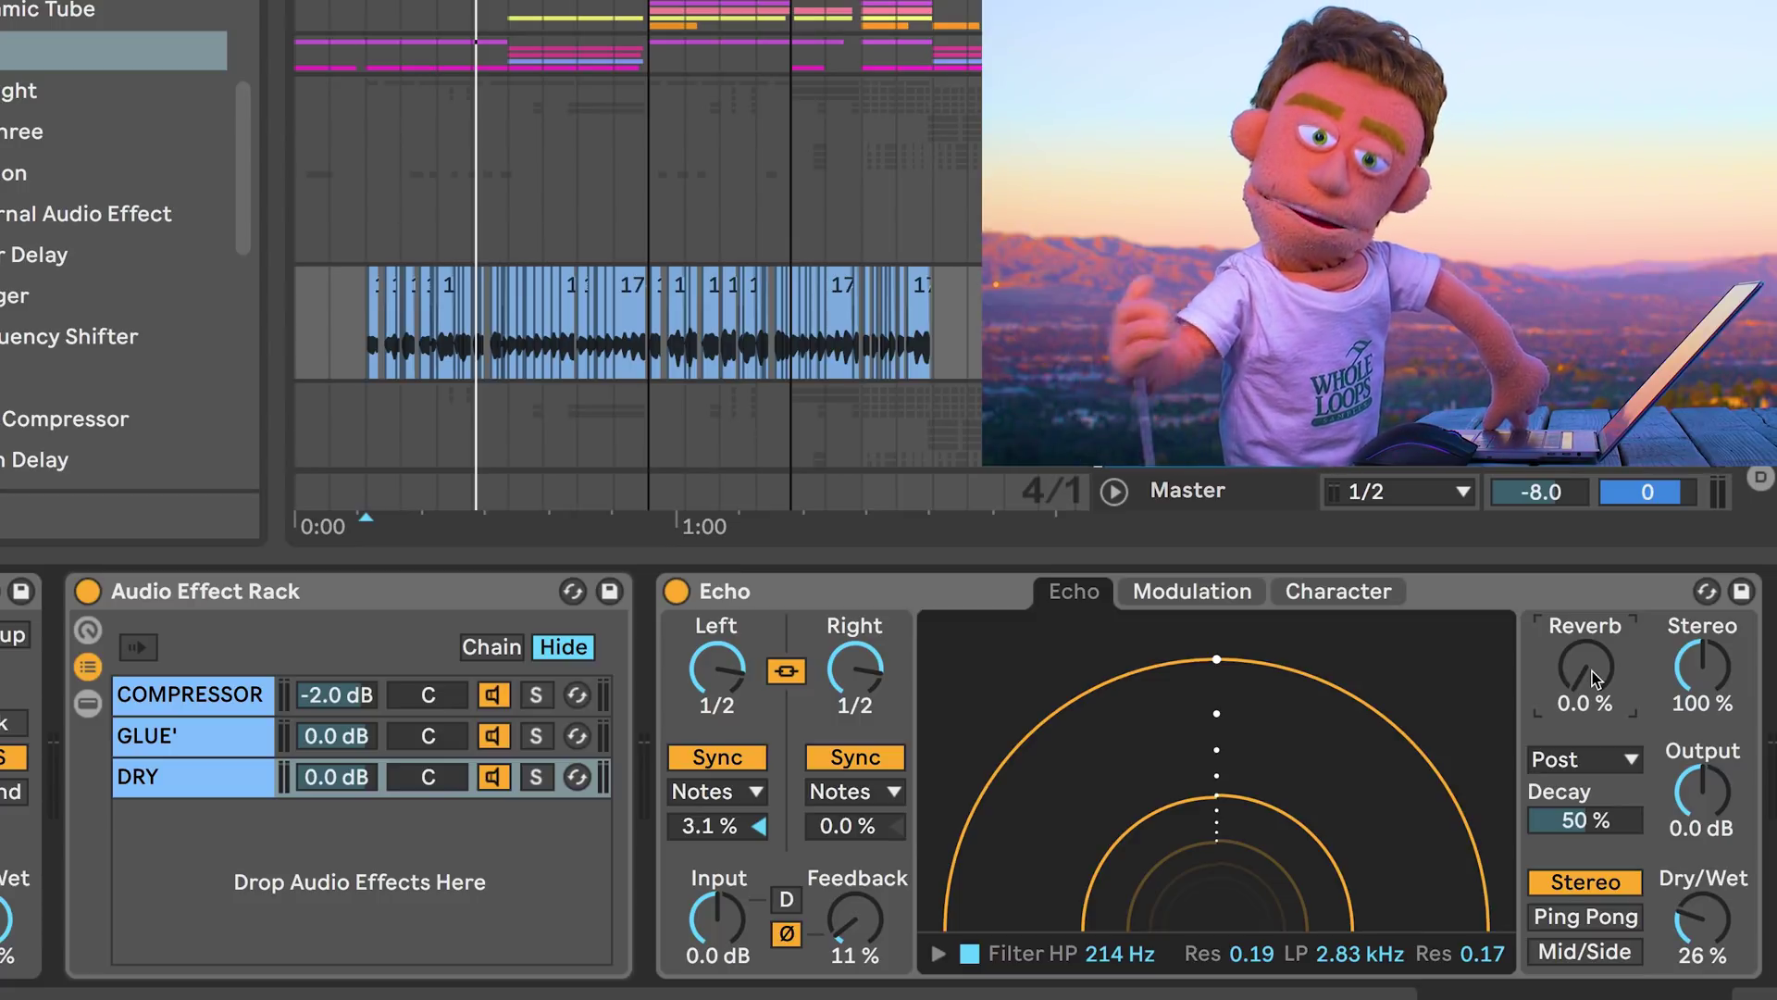
Add reverb to the echoes while adjusting the reverb amount and decay during playback.
{"action": "key", "text": "space"}
{"action": "left_click_drag", "start_coordinate": [1592, 670], "coordinate": [1597, 715]}
{"action": "left_click_drag", "start_coordinate": [1586, 820], "coordinate": [1586, 782]}
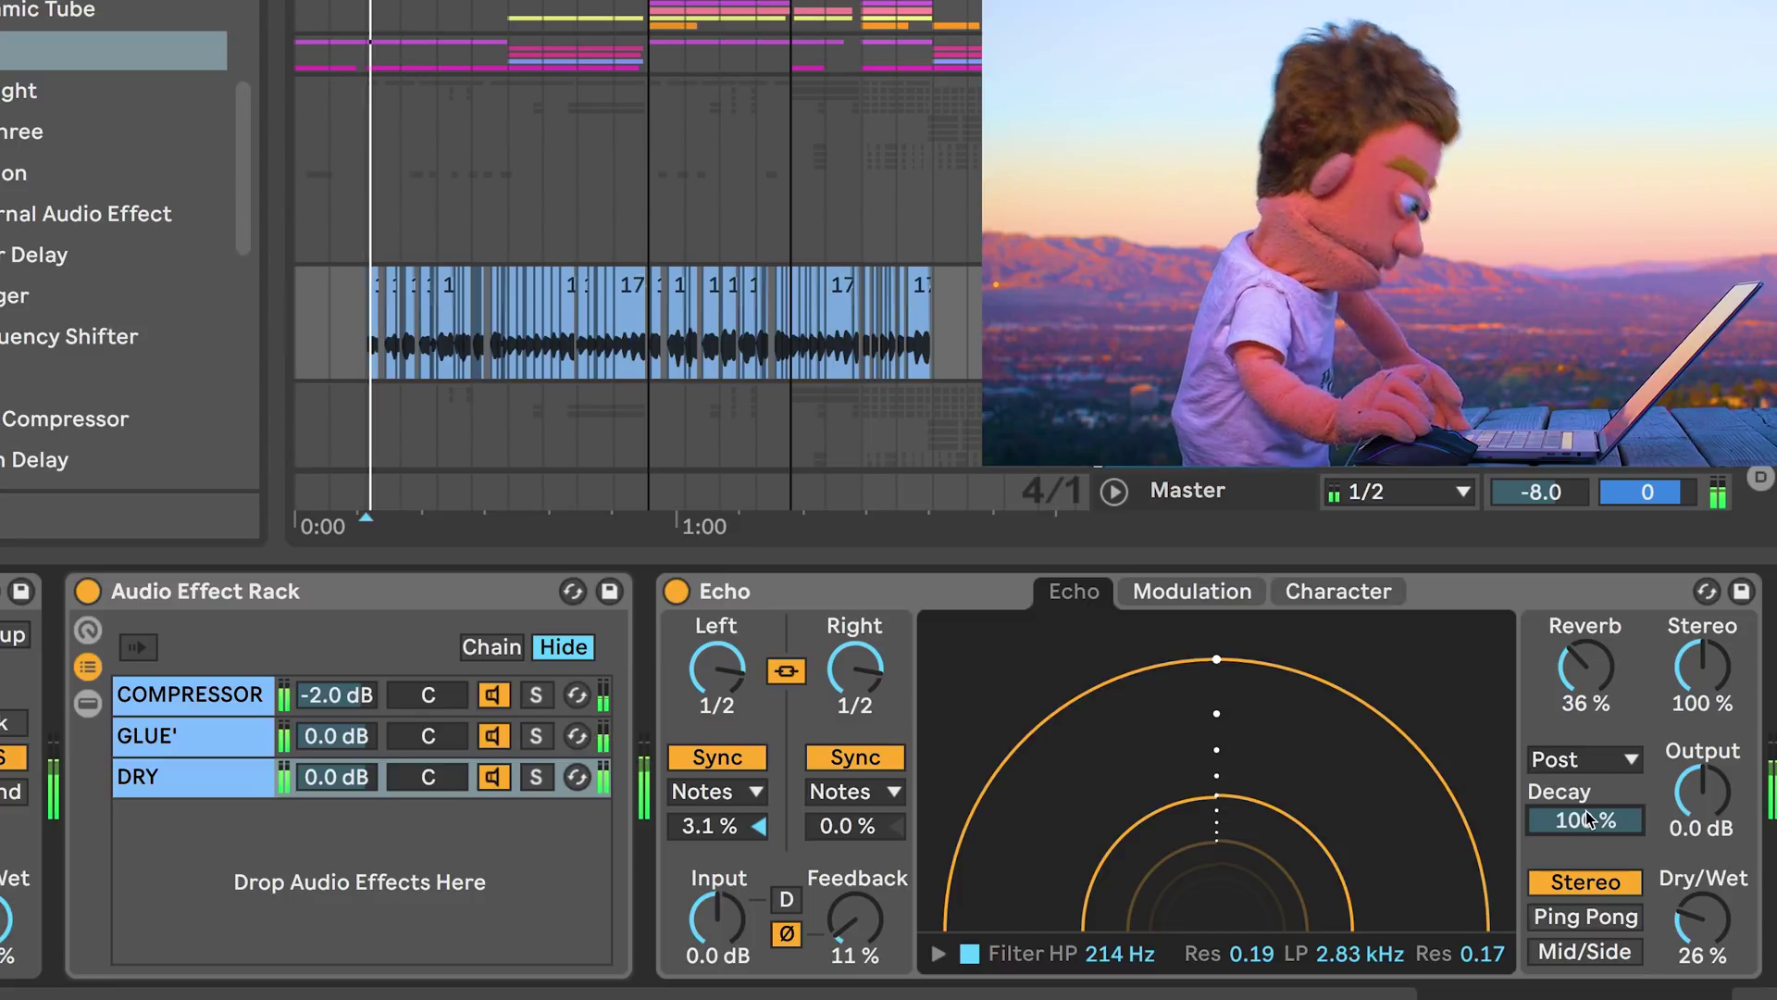
{"action": "mouse_move", "coordinate": [1585, 668]}
{"action": "left_mouse_down"}
{"action": "mouse_move", "coordinate": [1585, 652]}
{"action": "mouse_move", "coordinate": [1585, 702]}
{"action": "left_mouse_up"}
{"action": "left_click_drag", "start_coordinate": [1585, 820], "coordinate": [1586, 861]}
{"action": "left_click_drag", "start_coordinate": [1581, 669], "coordinate": [1581, 683]}
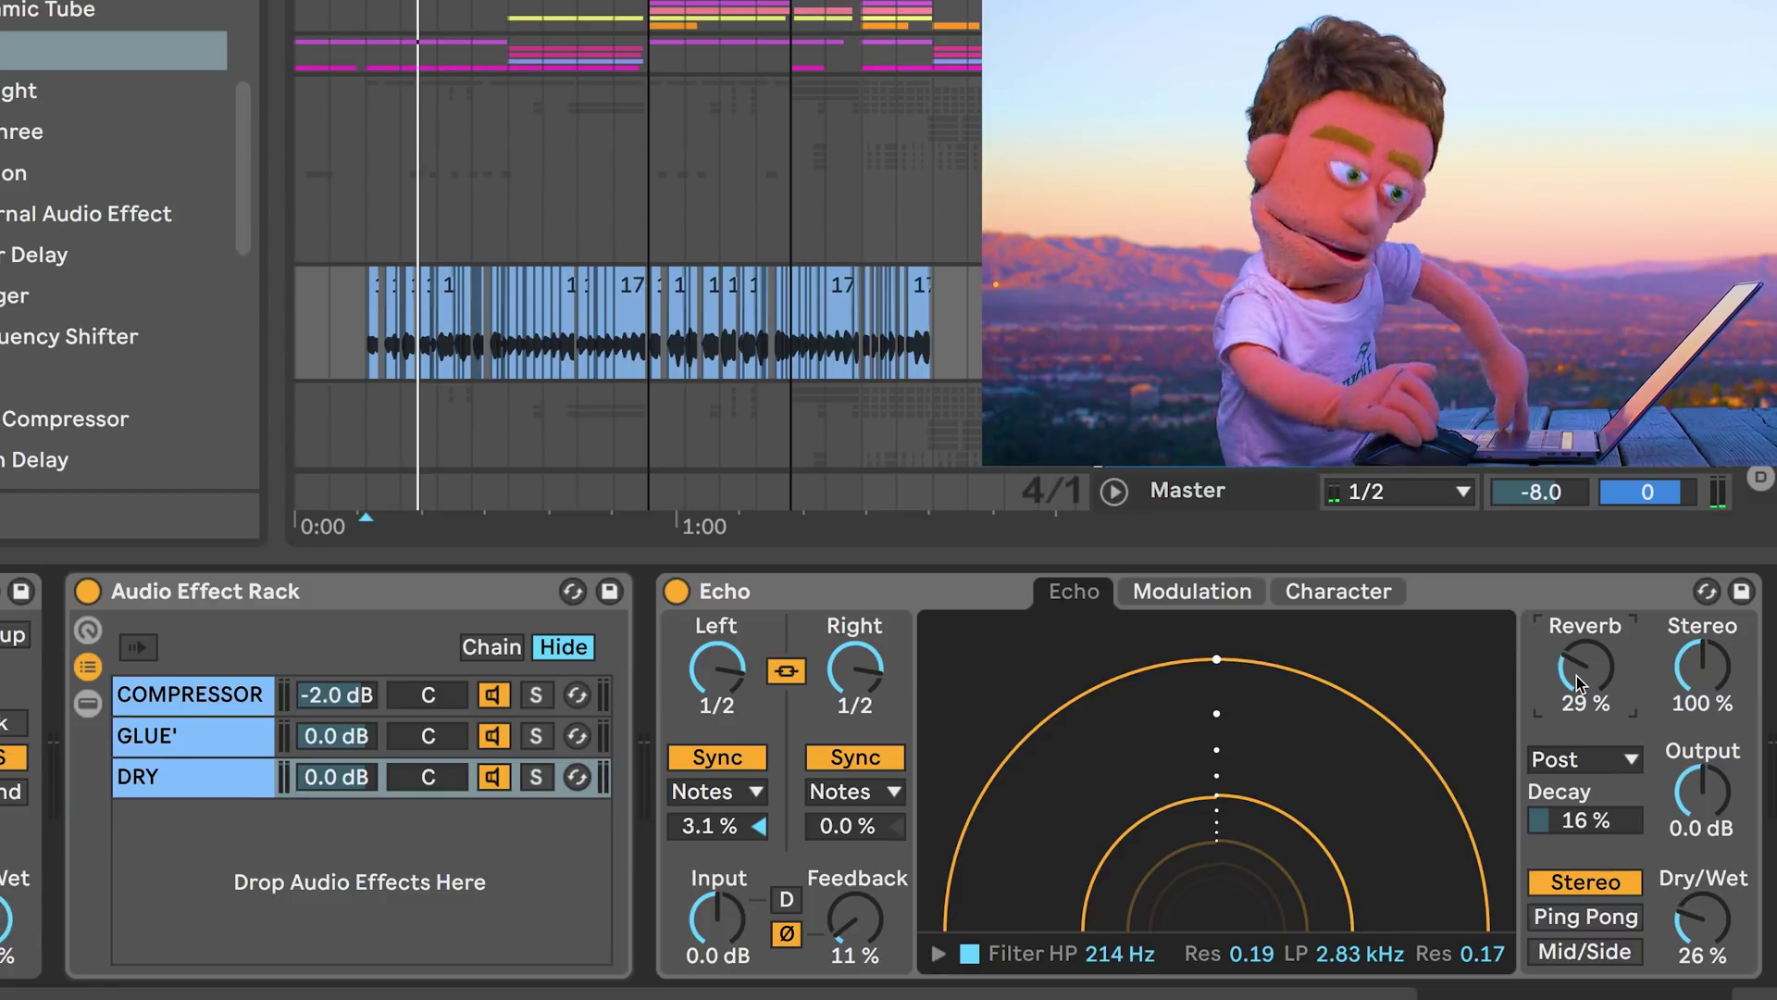
{"action": "left_click_drag", "start_coordinate": [1590, 681], "coordinate": [1590, 653]}
Switch the echoes to Ping Pong and settle the reverb amount at 25%.
{"action": "key", "text": "space"}
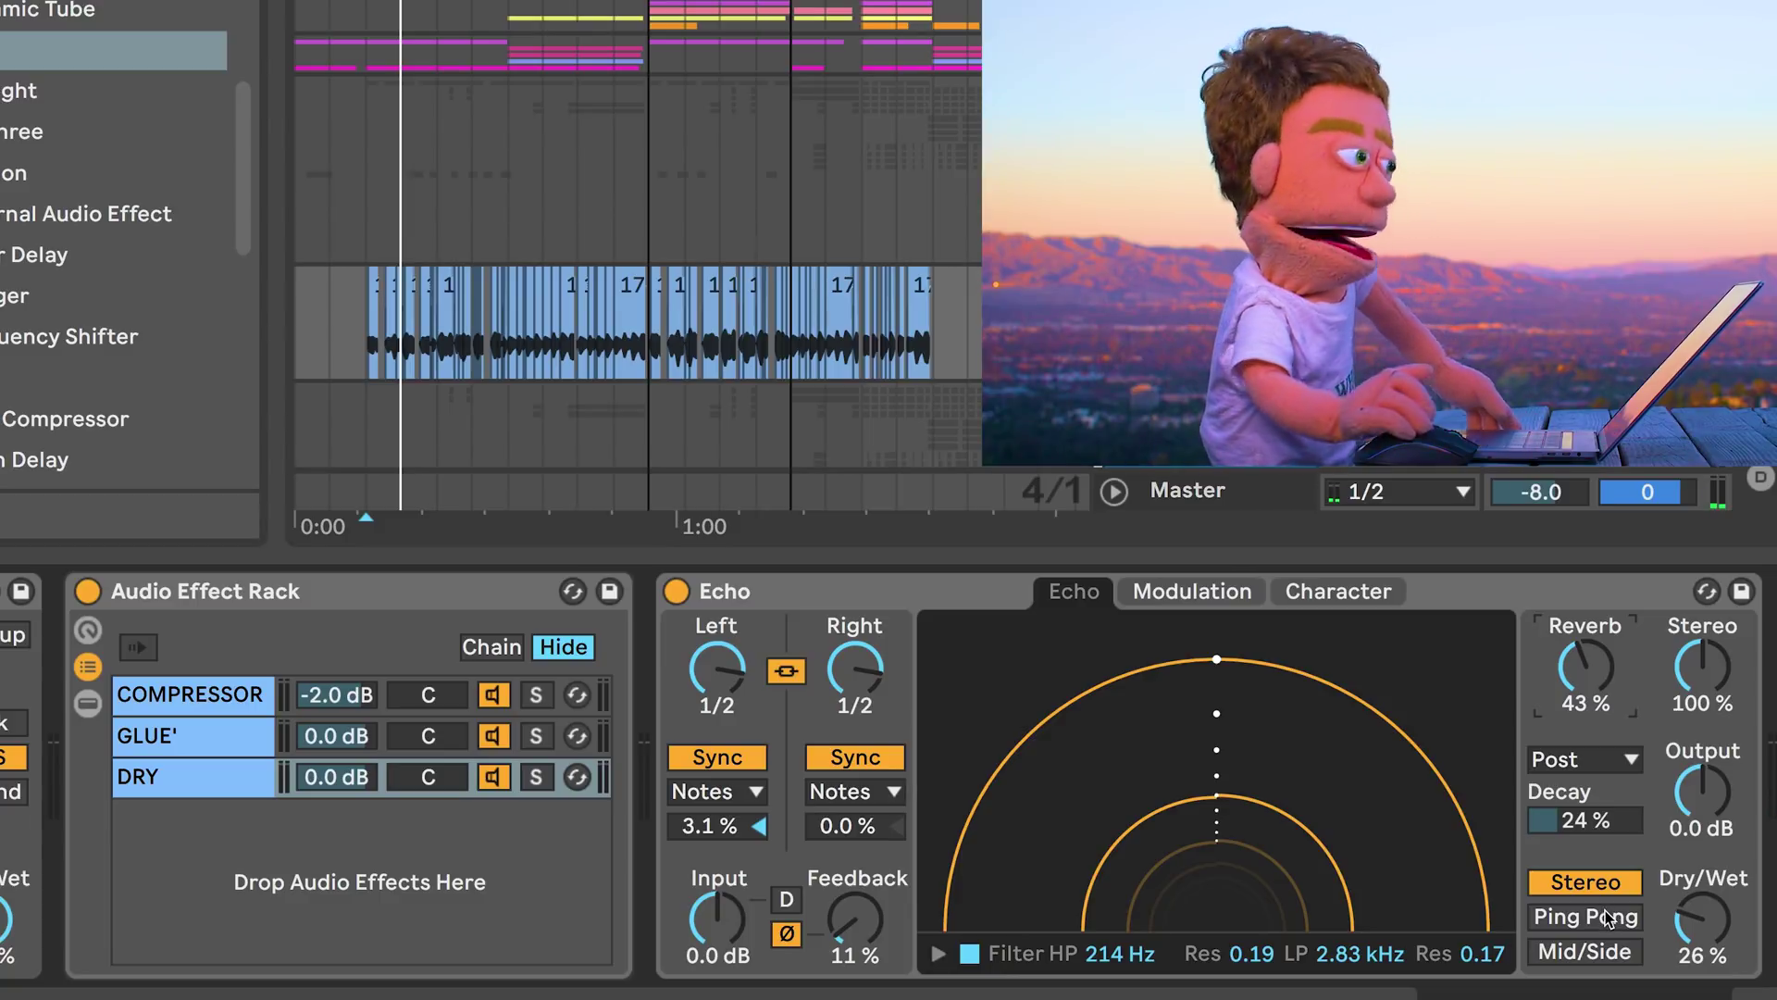
{"action": "left_click", "coordinate": [1607, 914]}
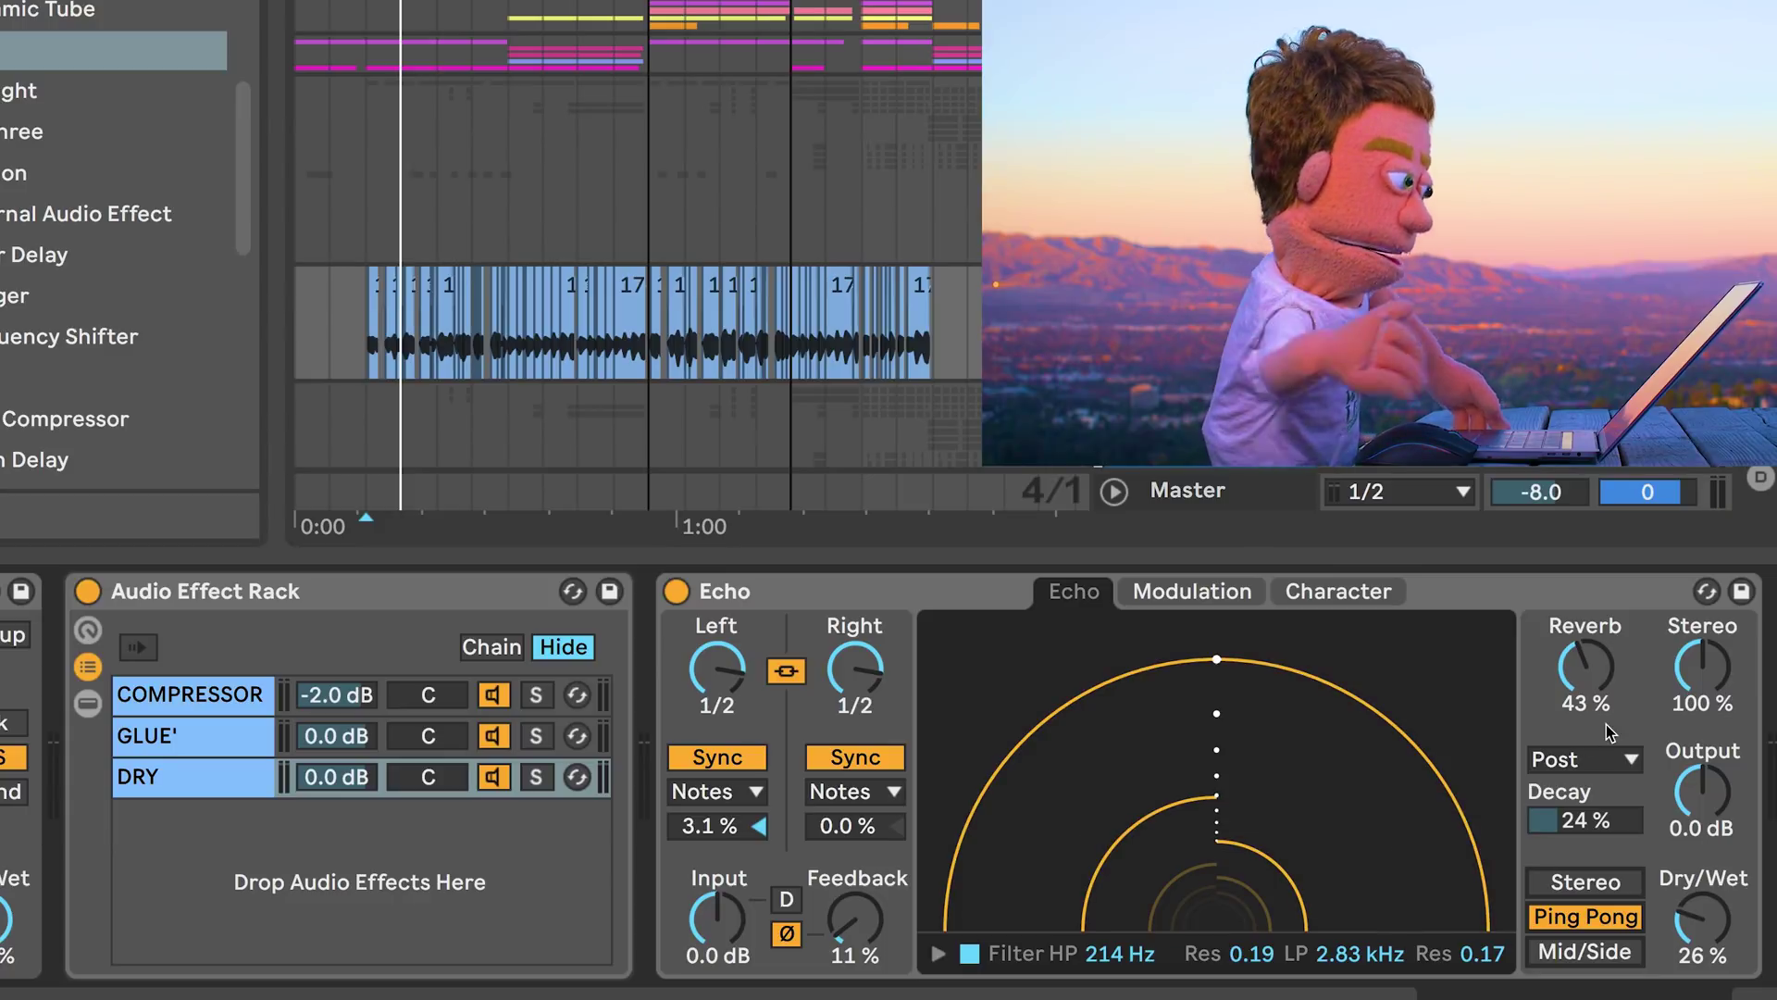
{"action": "left_click_drag", "start_coordinate": [1607, 679], "coordinate": [1606, 690]}
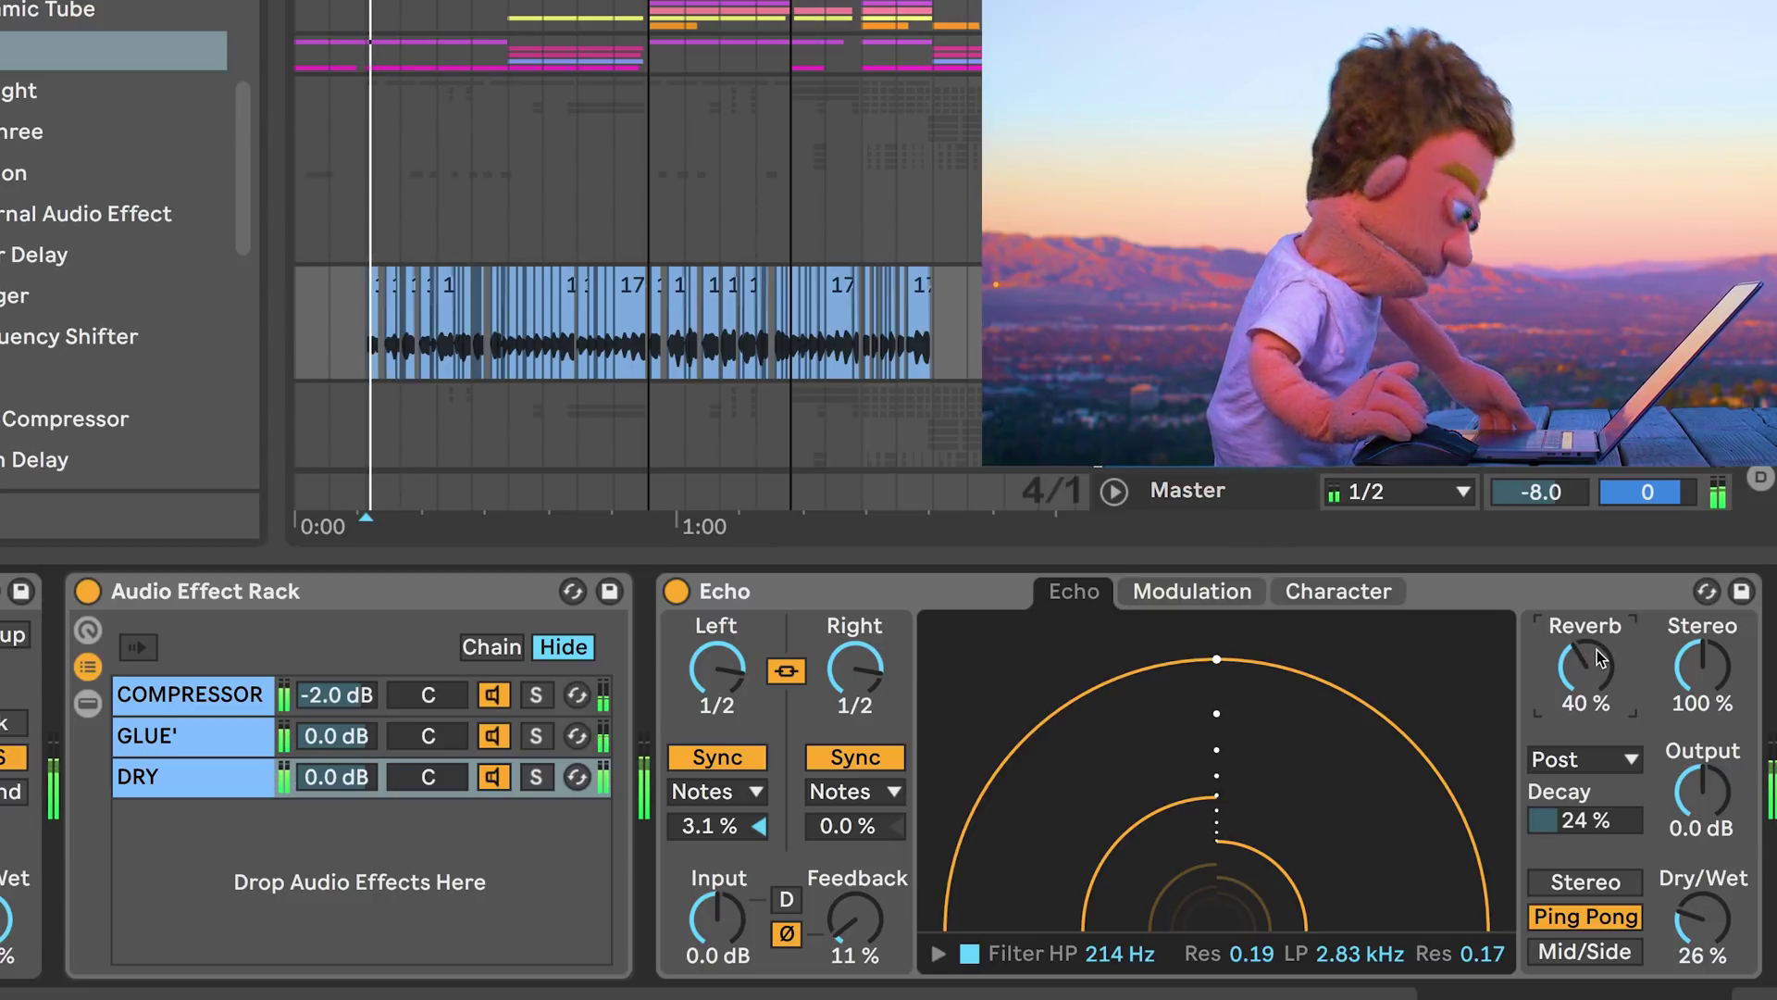
{"action": "left_click_drag", "start_coordinate": [1596, 656], "coordinate": [1602, 704]}
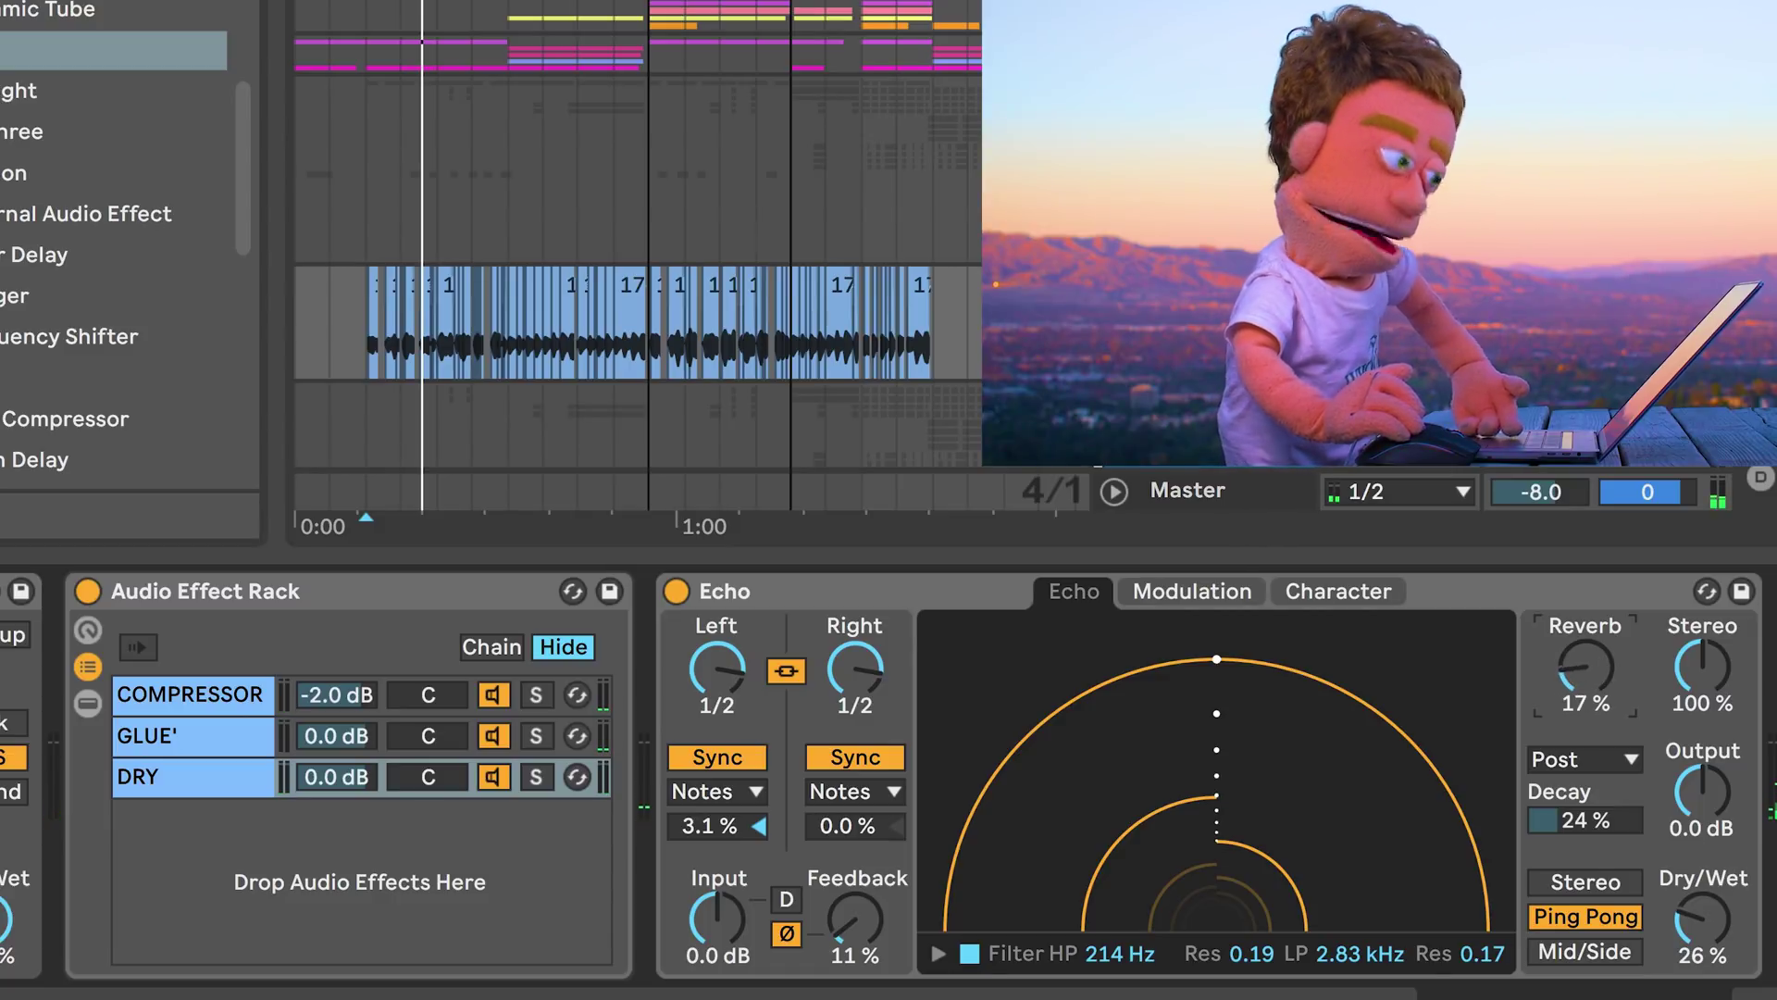
{"action": "left_click_drag", "start_coordinate": [1586, 667], "coordinate": [1586, 659]}
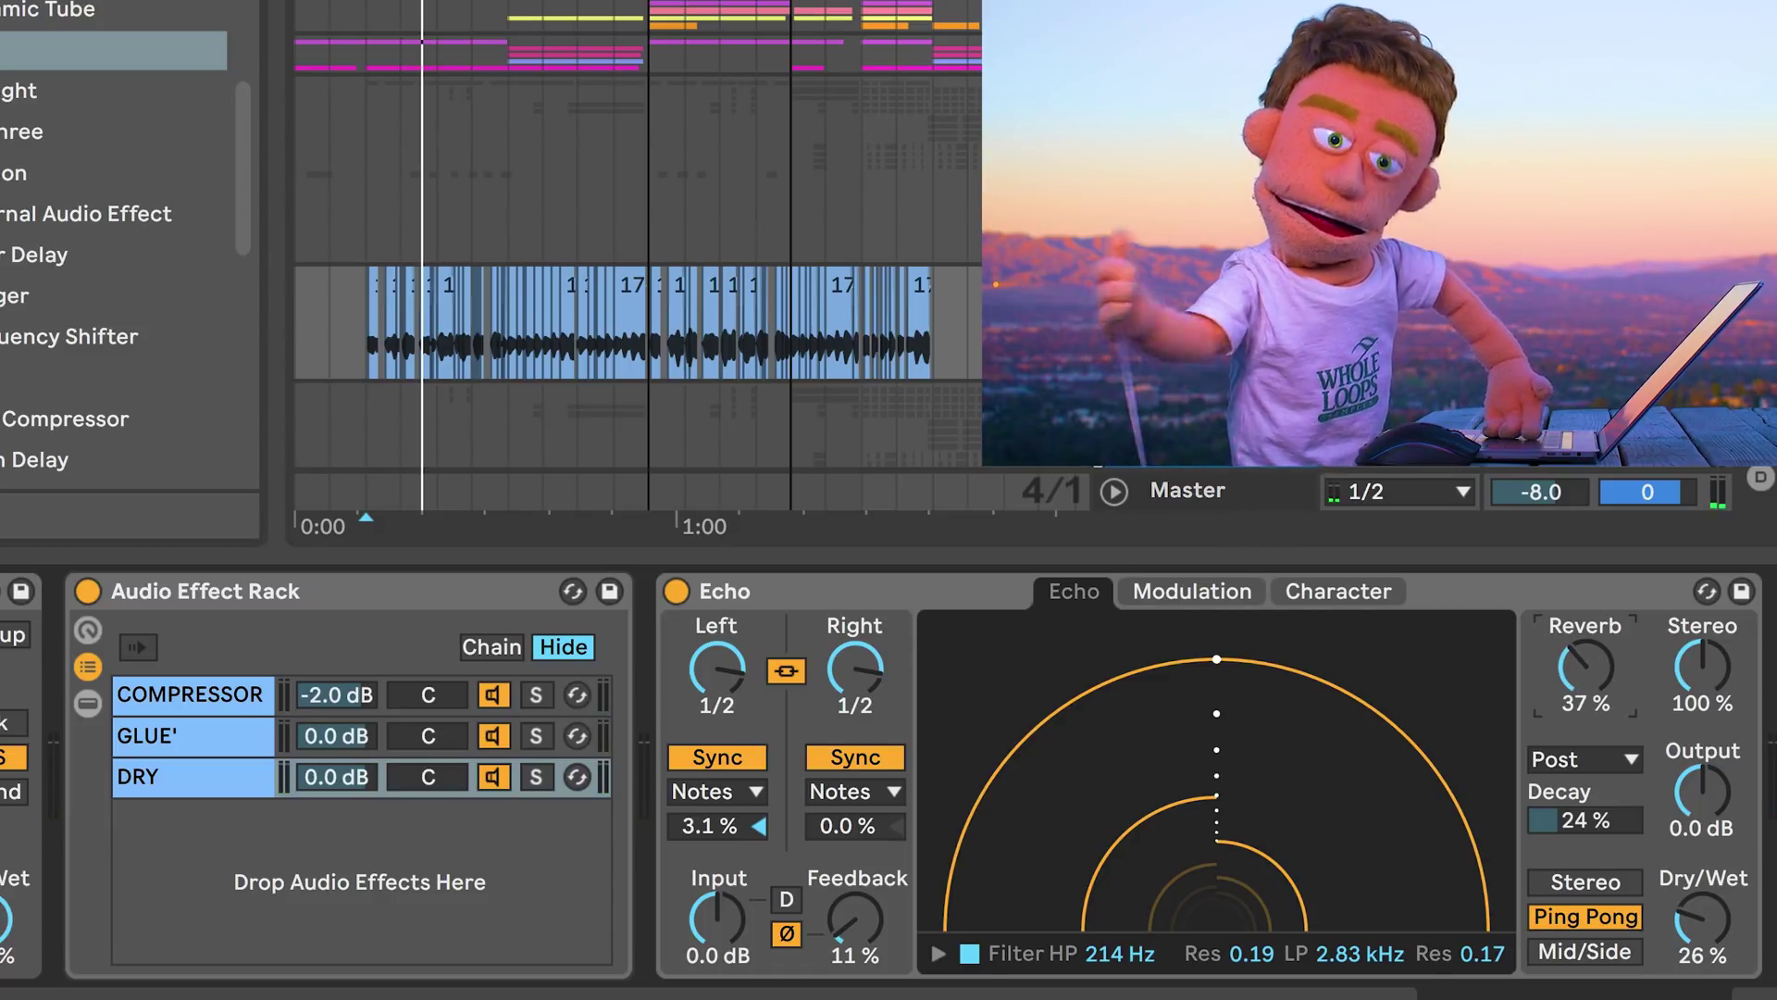
{"action": "left_click_drag", "start_coordinate": [1585, 667], "coordinate": [1586, 687]}
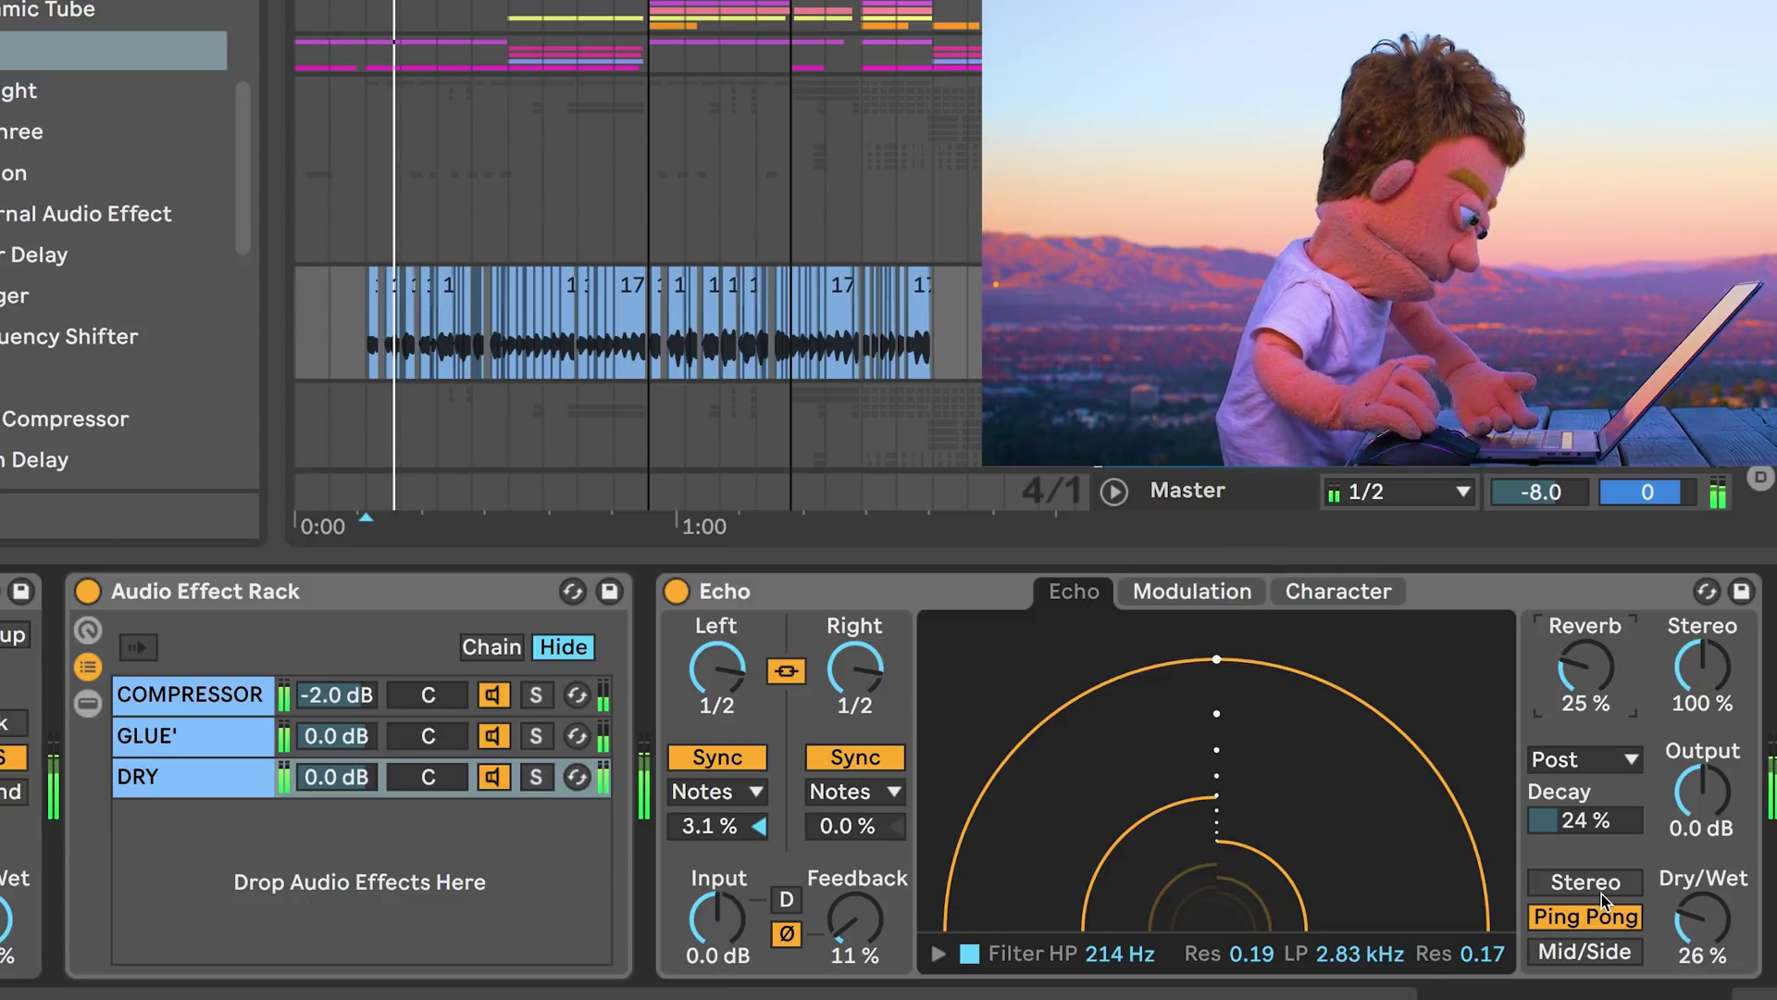
Compare Mid/Side and Stereo modes, return to Ping Pong, and nudge the reverb to 26%.
{"action": "left_click", "coordinate": [1589, 951]}
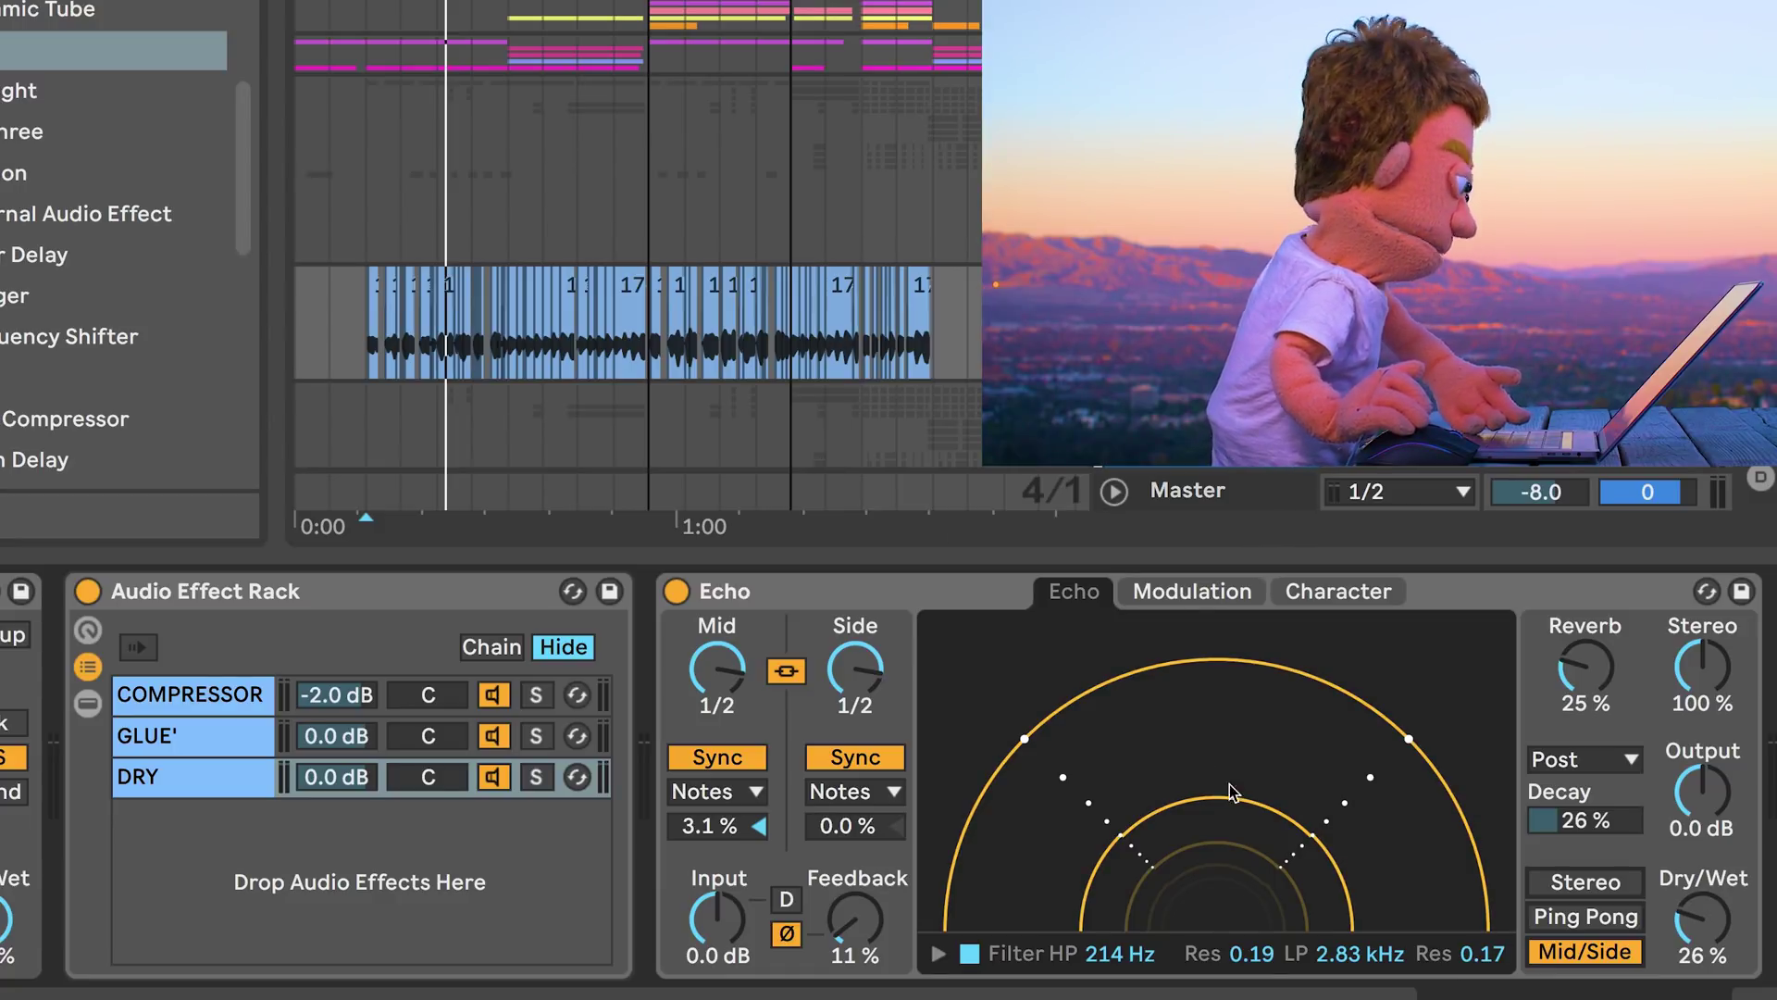
{"action": "key", "text": "space"}
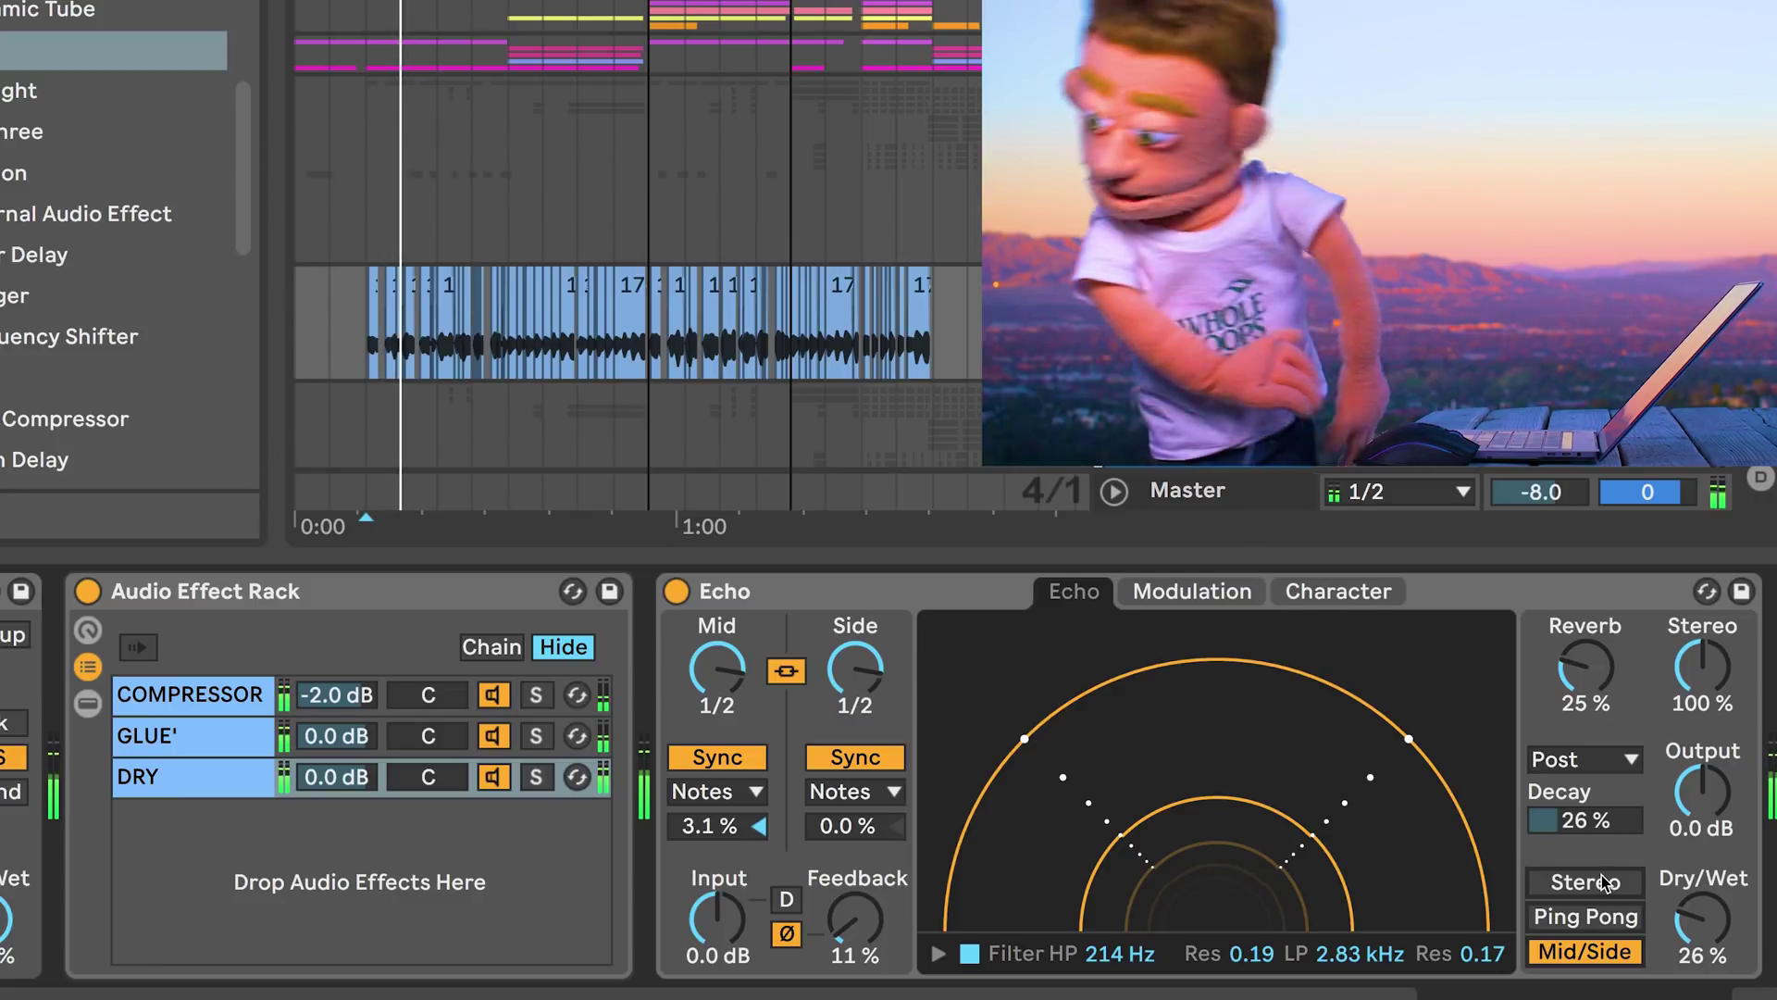
{"action": "left_click", "coordinate": [1606, 884]}
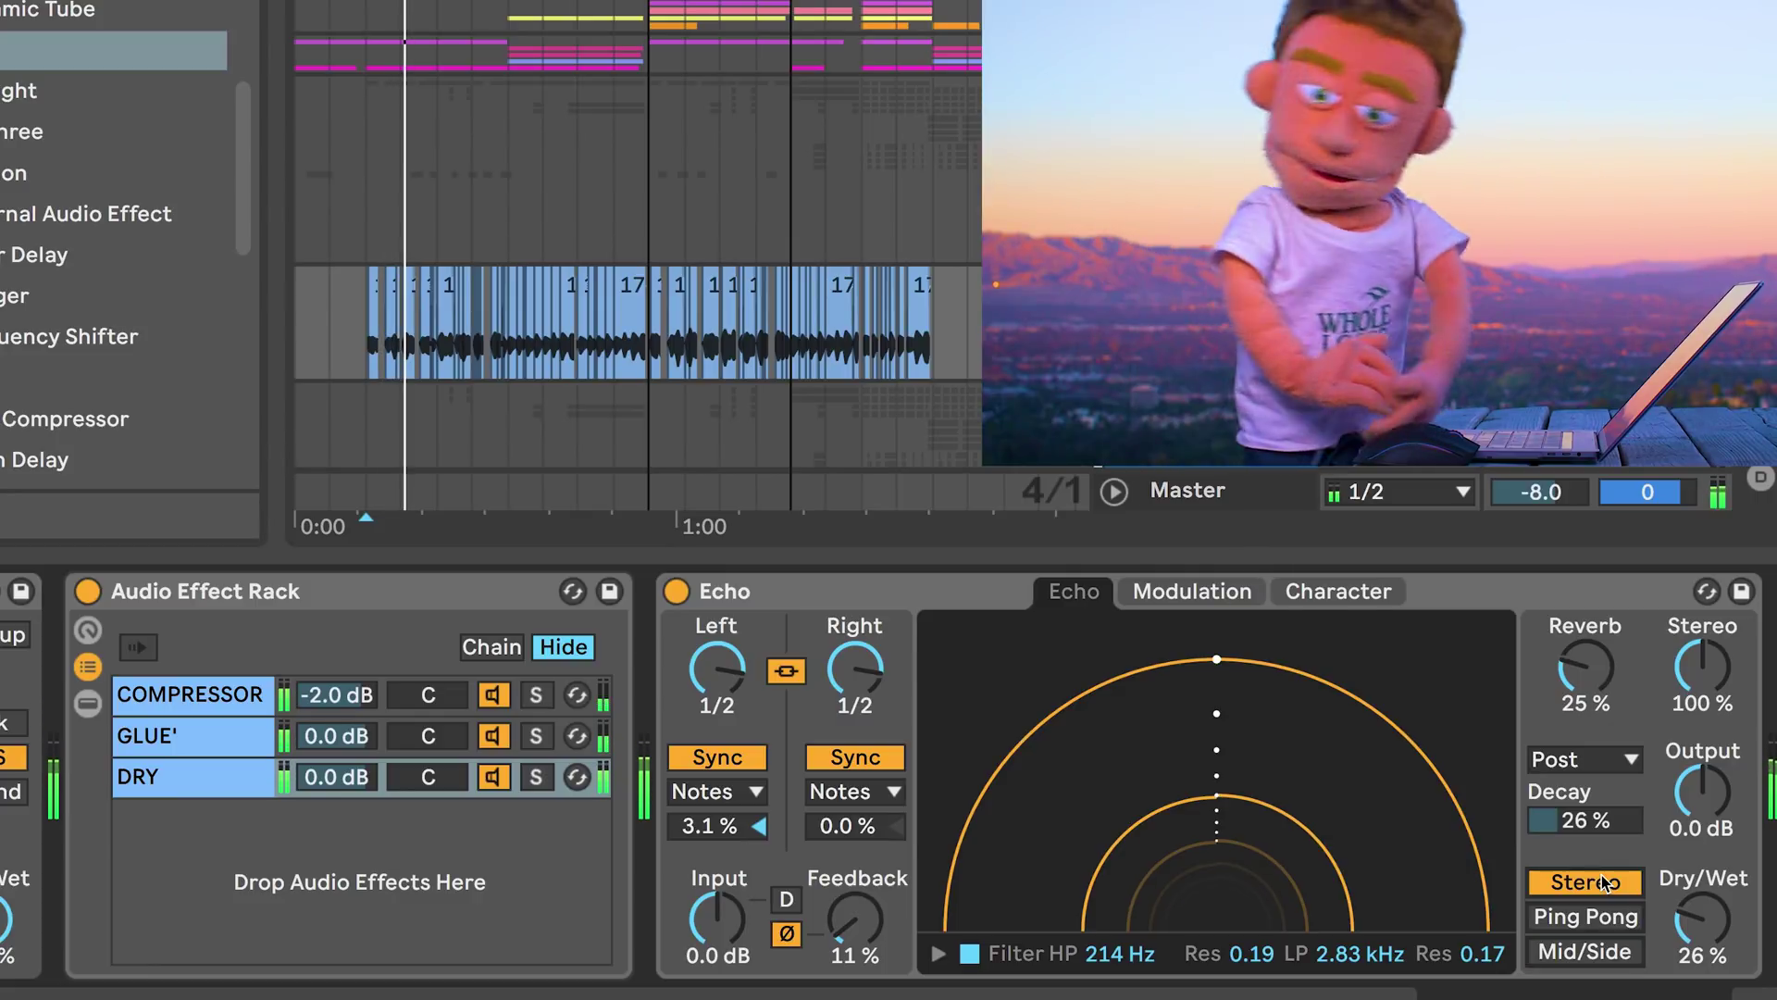
{"action": "left_click", "coordinate": [1594, 953]}
{"action": "left_click", "coordinate": [1580, 913]}
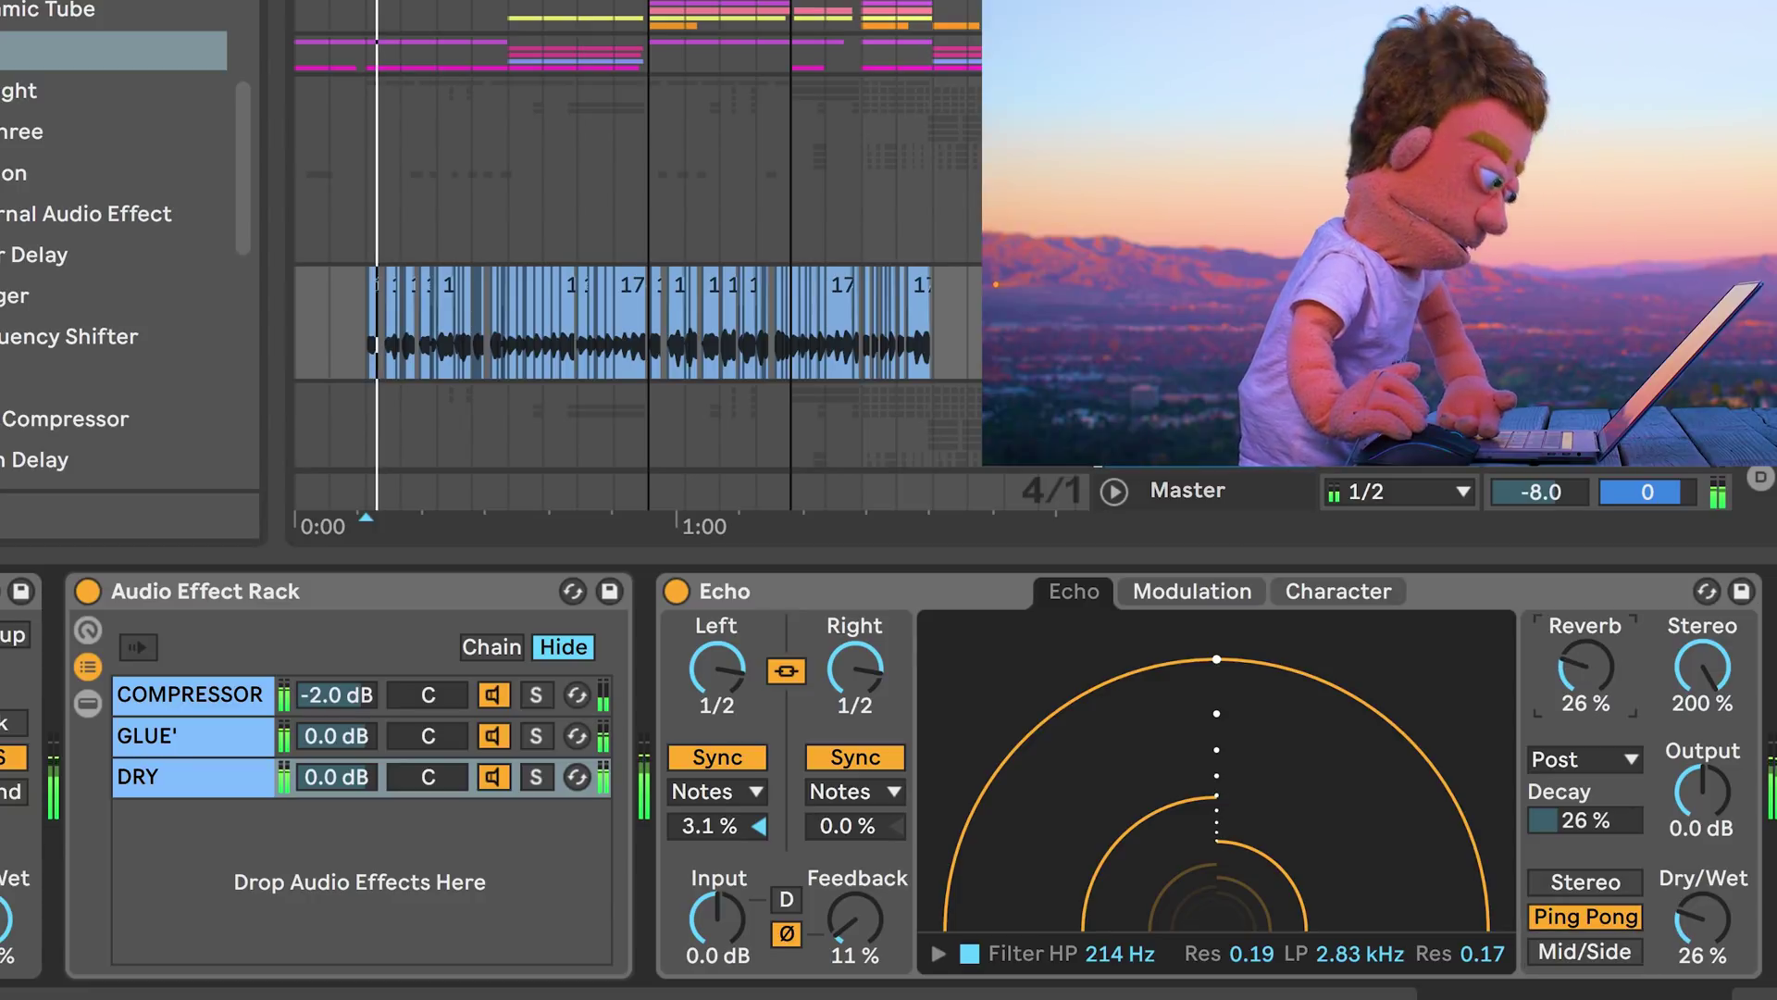
{"action": "left_click_drag", "start_coordinate": [1594, 681], "coordinate": [1594, 685]}
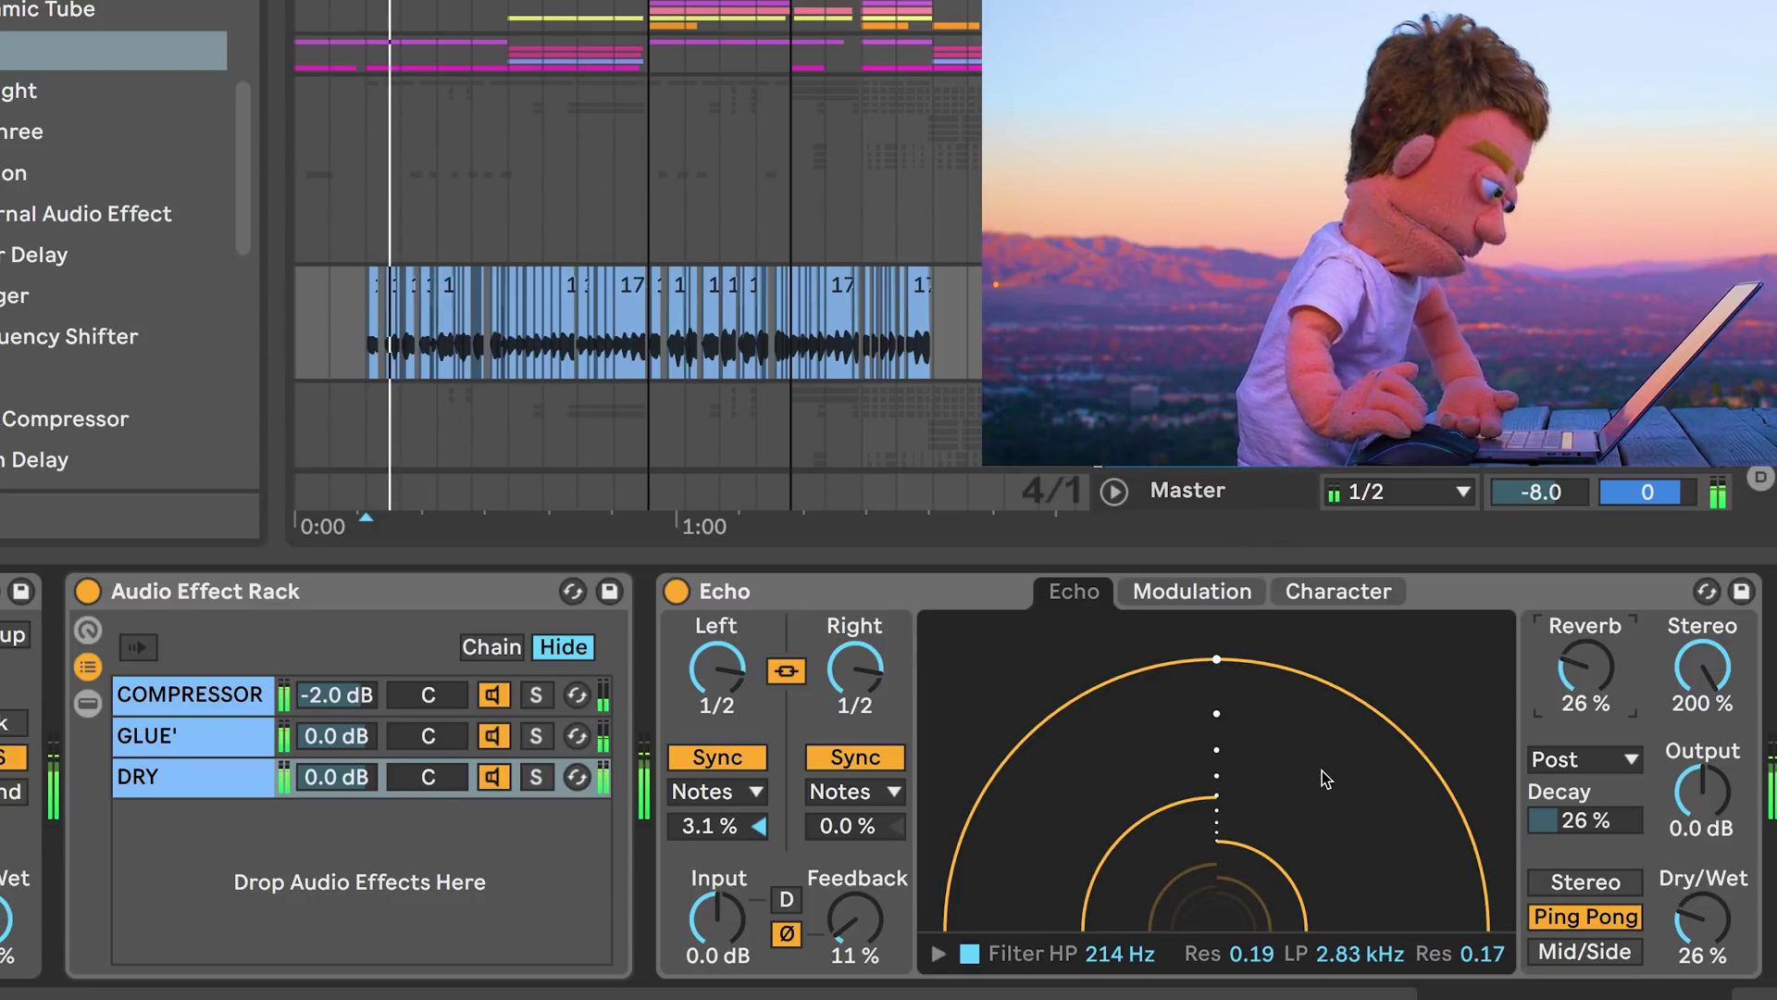
Lower the Echo's low-pass cutoff to 1.44 kHz in the expanded filter graph.
{"action": "left_click", "coordinate": [937, 953]}
{"action": "left_click_drag", "start_coordinate": [1340, 858], "coordinate": [1284, 864]}
{"action": "left_click_drag", "start_coordinate": [855, 920], "coordinate": [854, 870]}
Open the Echo's Modulation page and push the filter modulation depth up.
{"action": "left_click", "coordinate": [1189, 592]}
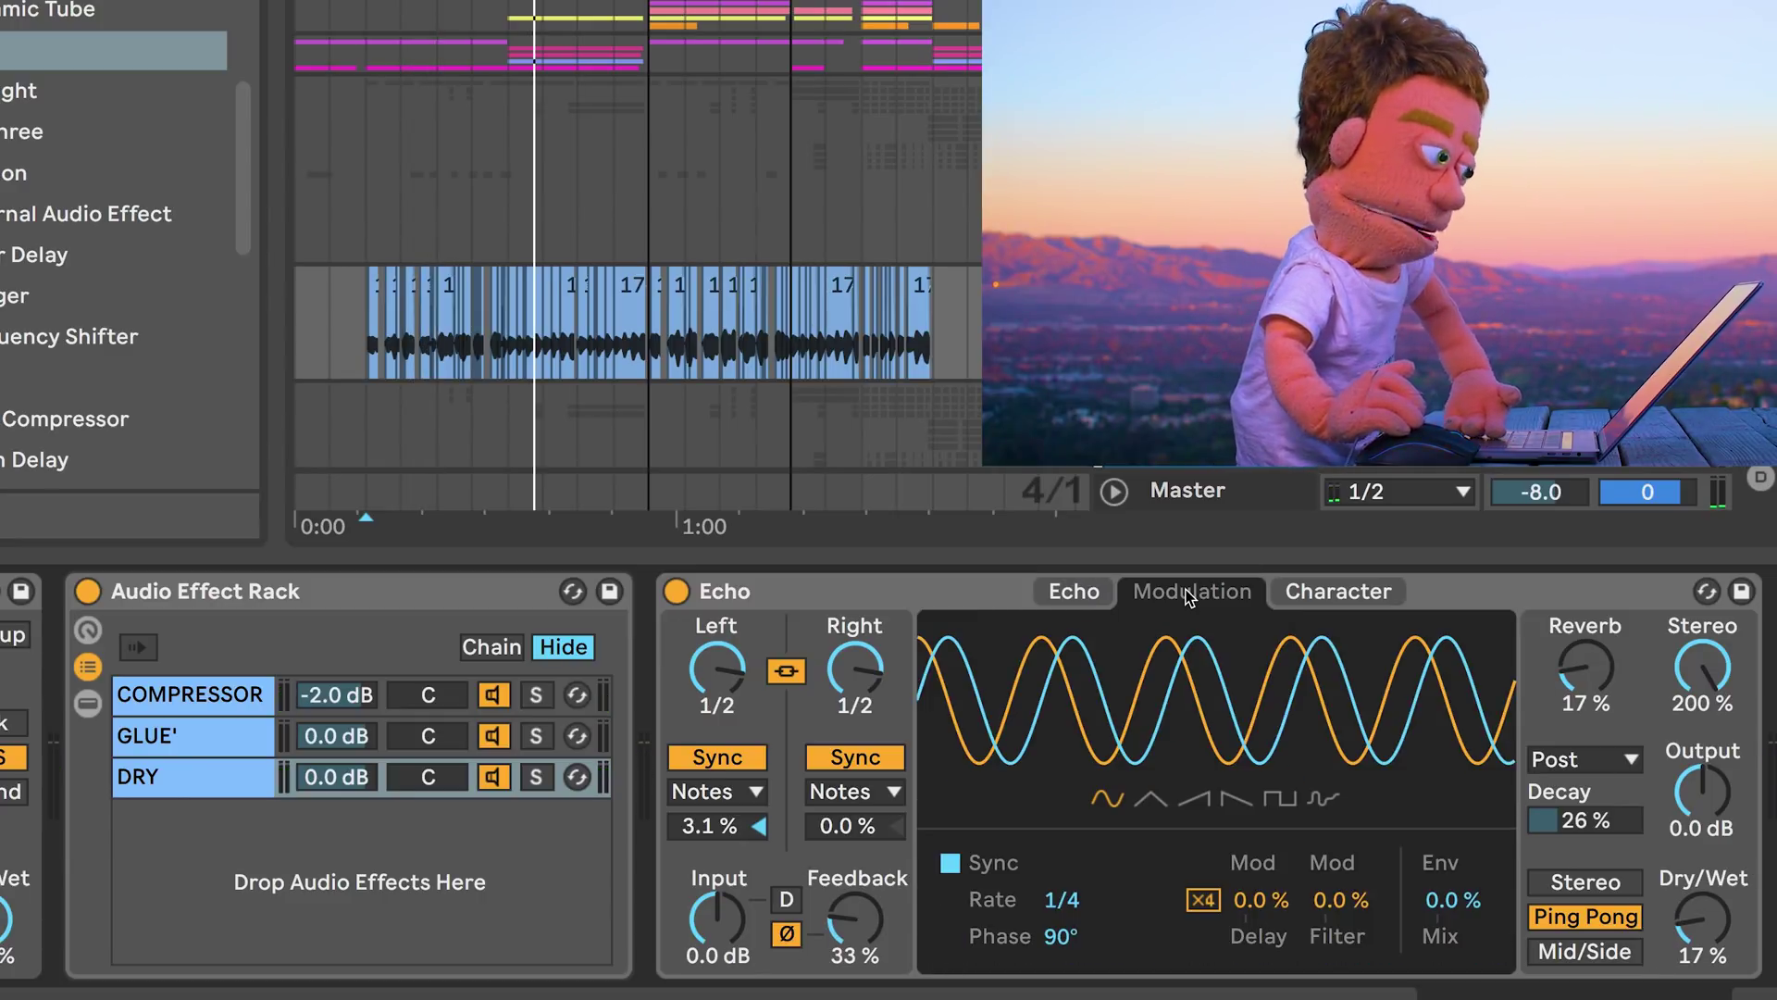
{"action": "left_click", "coordinate": [1261, 899]}
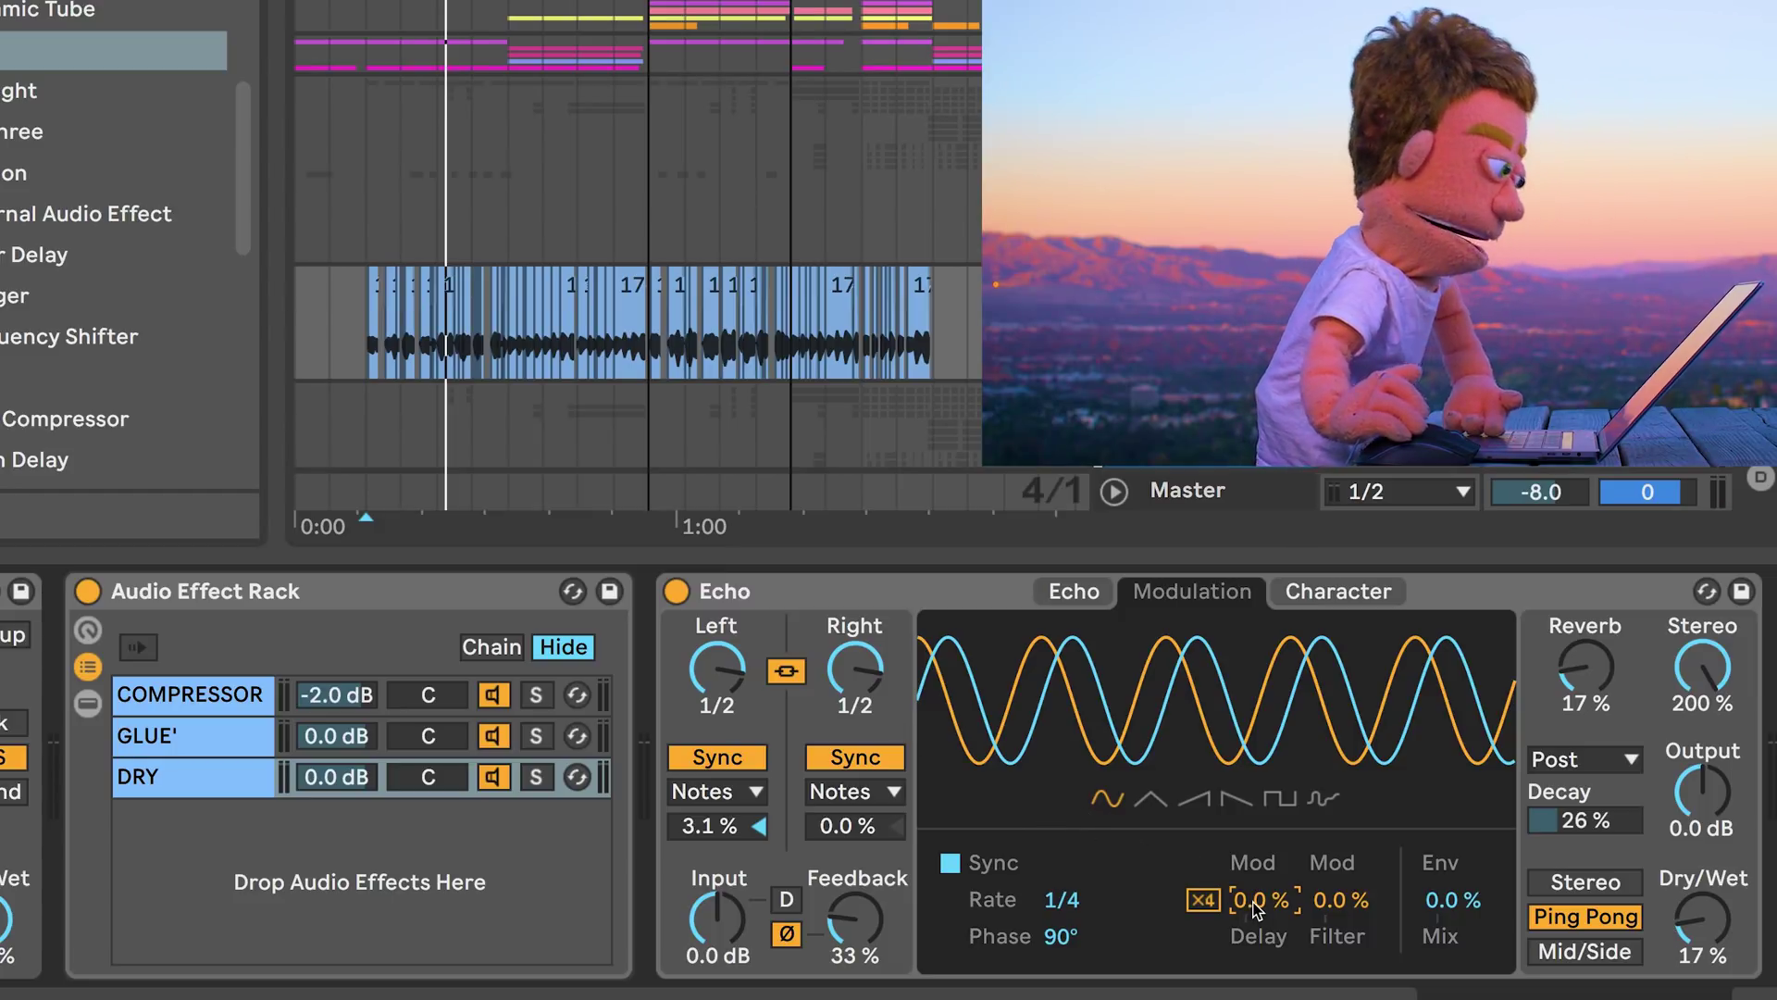
{"action": "left_click", "coordinate": [1339, 895]}
{"action": "left_click_drag", "start_coordinate": [1339, 896], "coordinate": [1339, 842]}
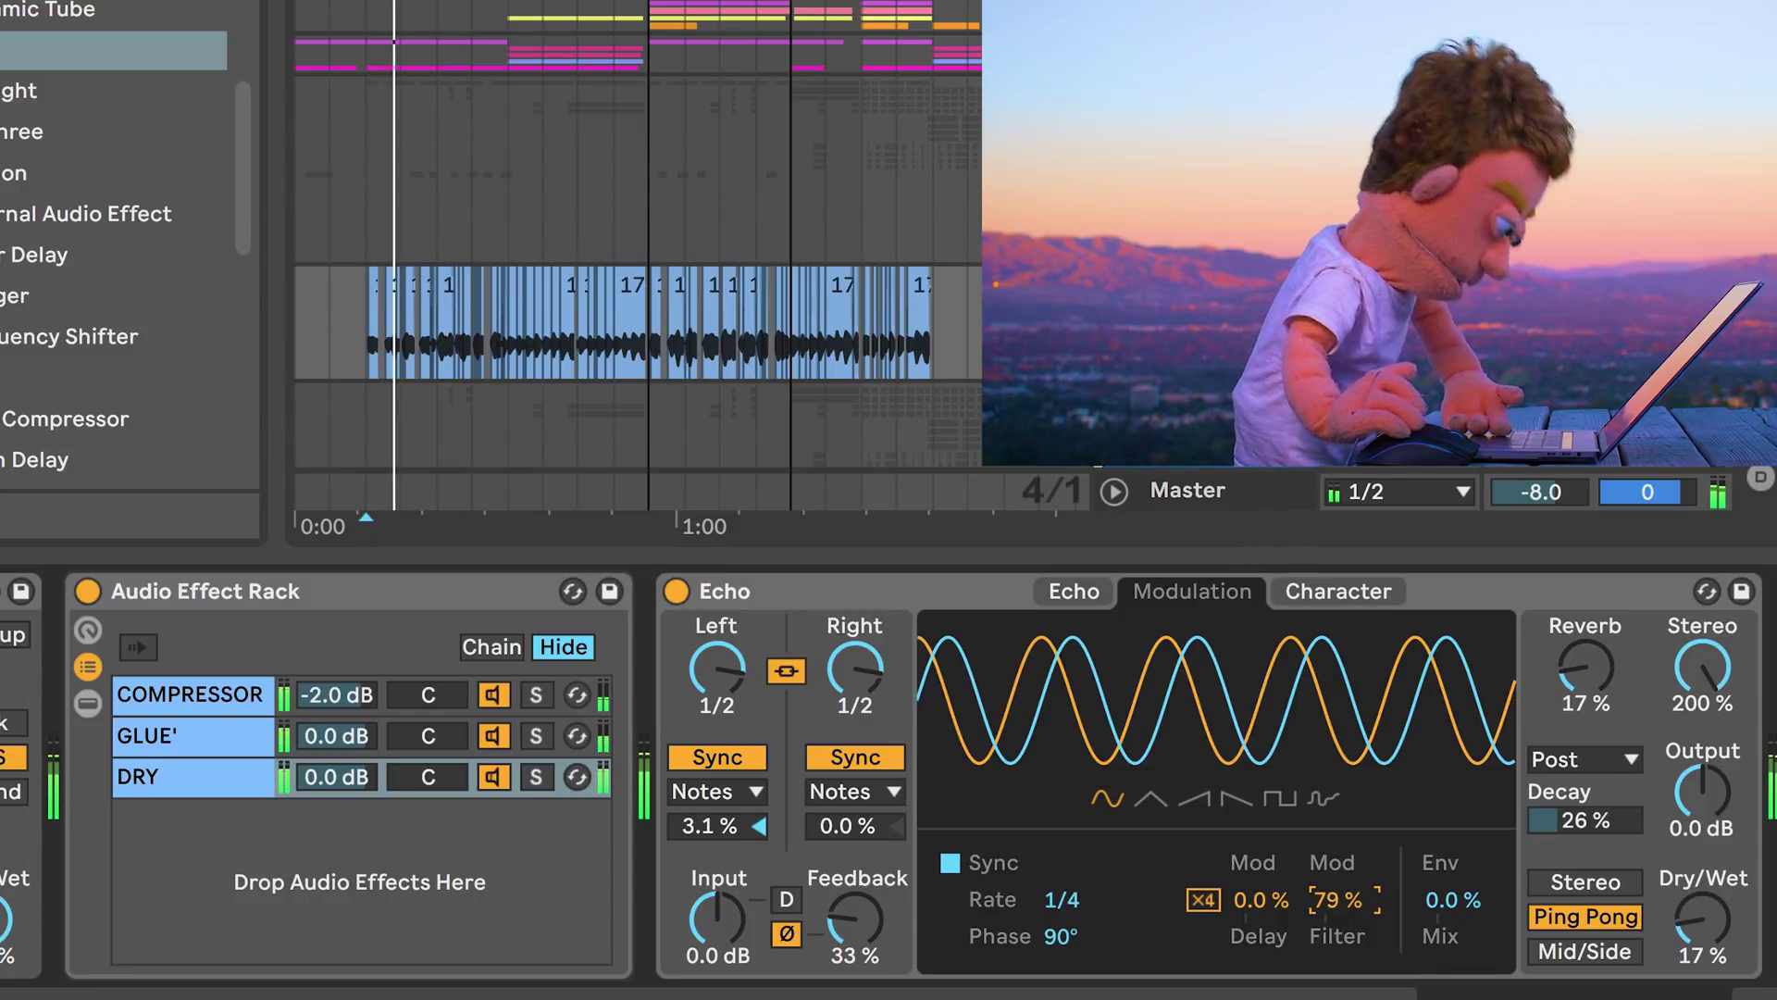
{"action": "left_click_drag", "start_coordinate": [1339, 842], "coordinate": [1338, 823]}
Settle Mod Filter at 20% and Env Mix at 28%, then show the Character page.
{"action": "mouse_move", "coordinate": [1702, 921]}
{"action": "left_mouse_down"}
{"action": "mouse_move", "coordinate": [1702, 887]}
{"action": "mouse_move", "coordinate": [1702, 953]}
{"action": "left_mouse_up"}
{"action": "mouse_move", "coordinate": [1347, 902]}
{"action": "left_mouse_down"}
{"action": "mouse_move", "coordinate": [1348, 935]}
{"action": "mouse_move", "coordinate": [1347, 906]}
{"action": "left_mouse_up"}
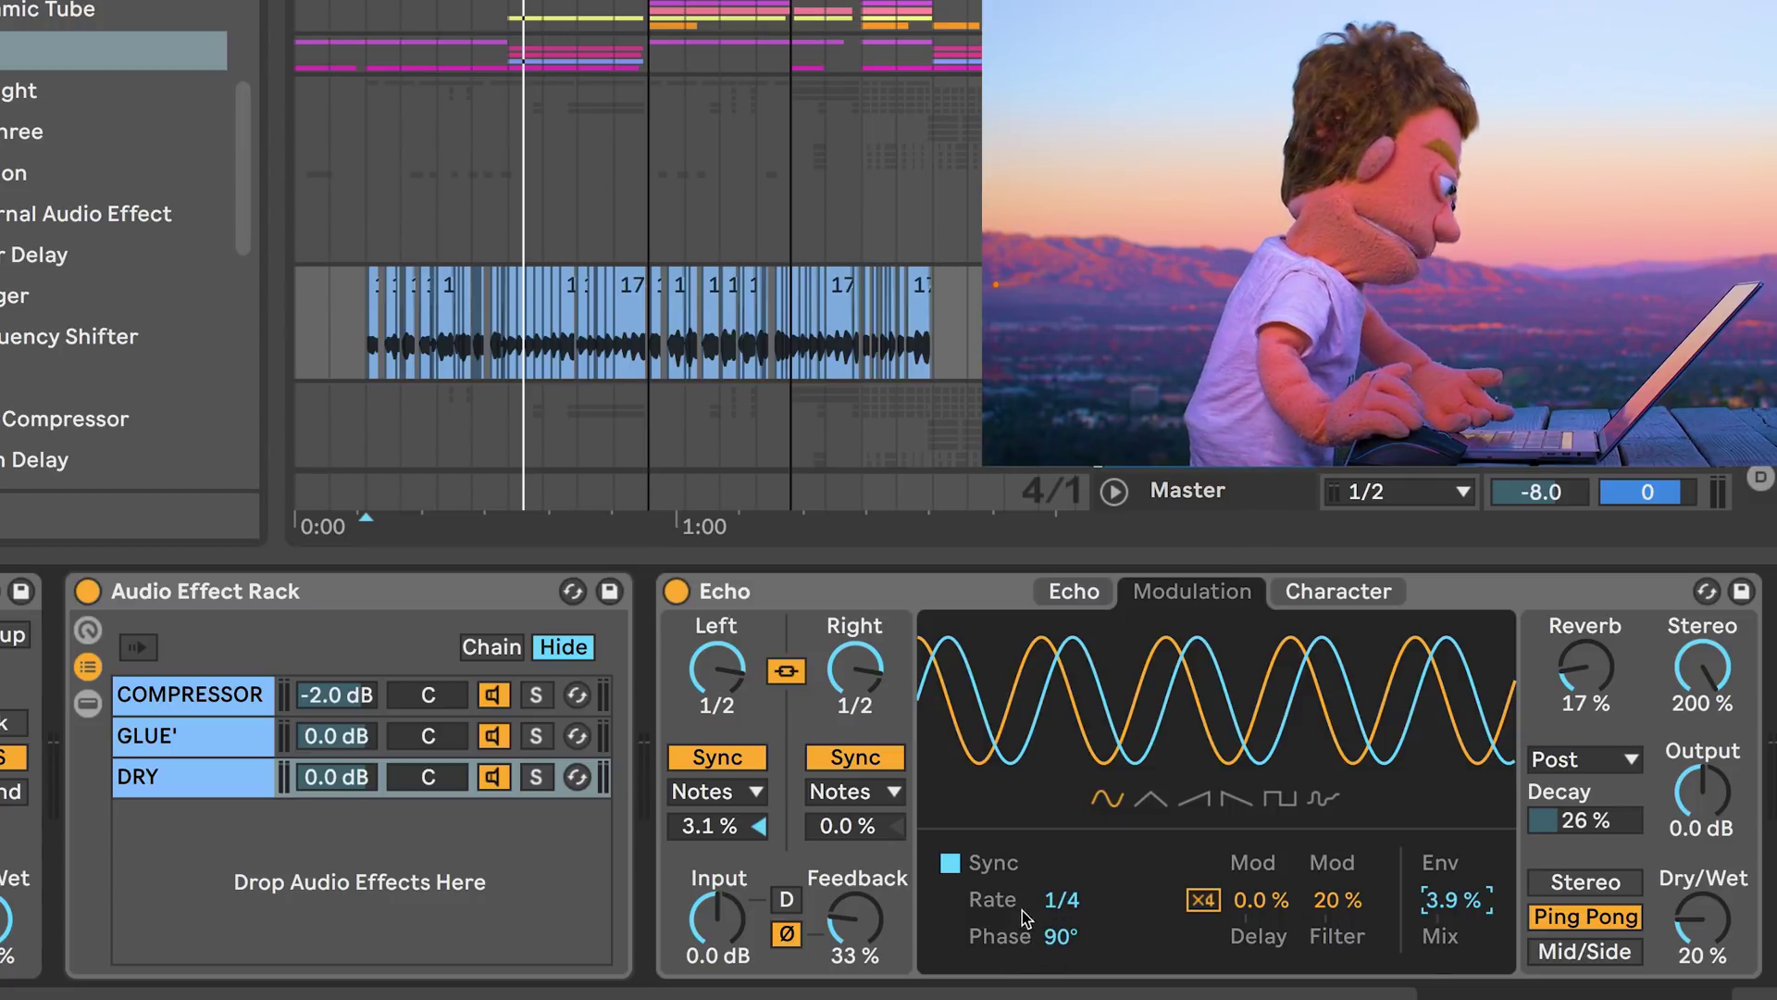
{"action": "key", "text": "space"}
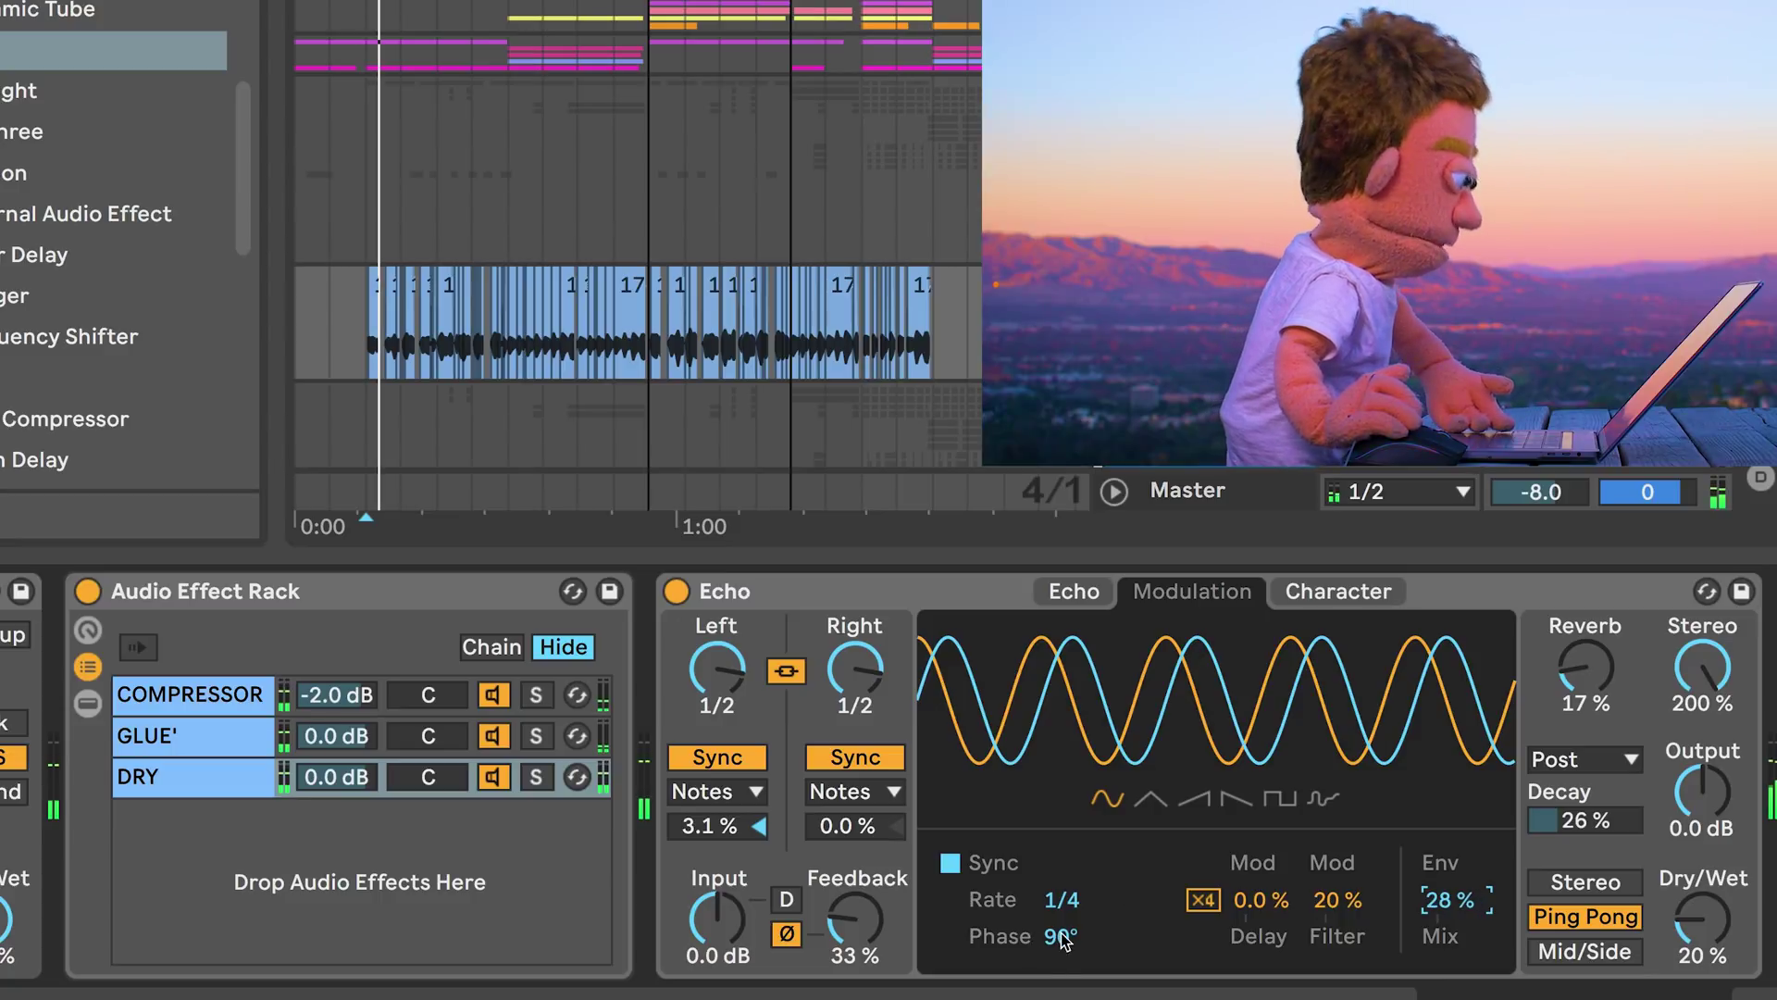
{"action": "mouse_move", "coordinate": [1059, 939]}
{"action": "left_mouse_down"}
{"action": "mouse_move", "coordinate": [1060, 965]}
{"action": "mouse_move", "coordinate": [1060, 940]}
{"action": "left_mouse_up"}
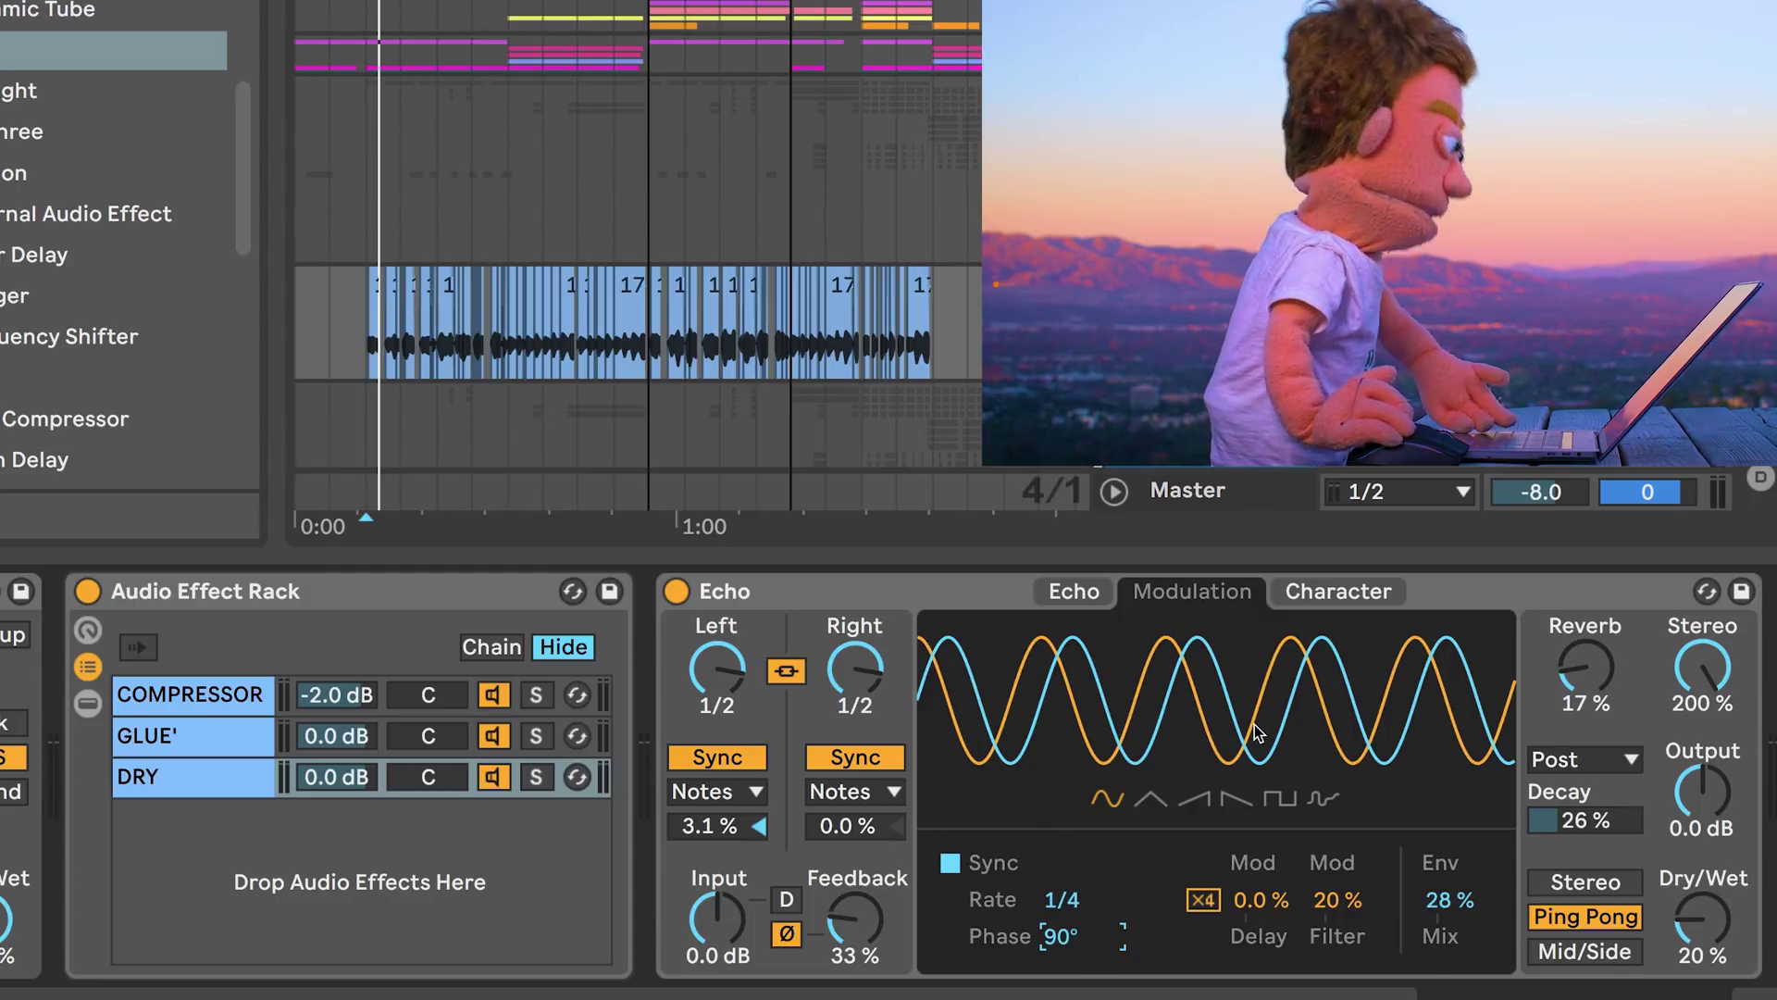
{"action": "left_click", "coordinate": [1353, 588]}
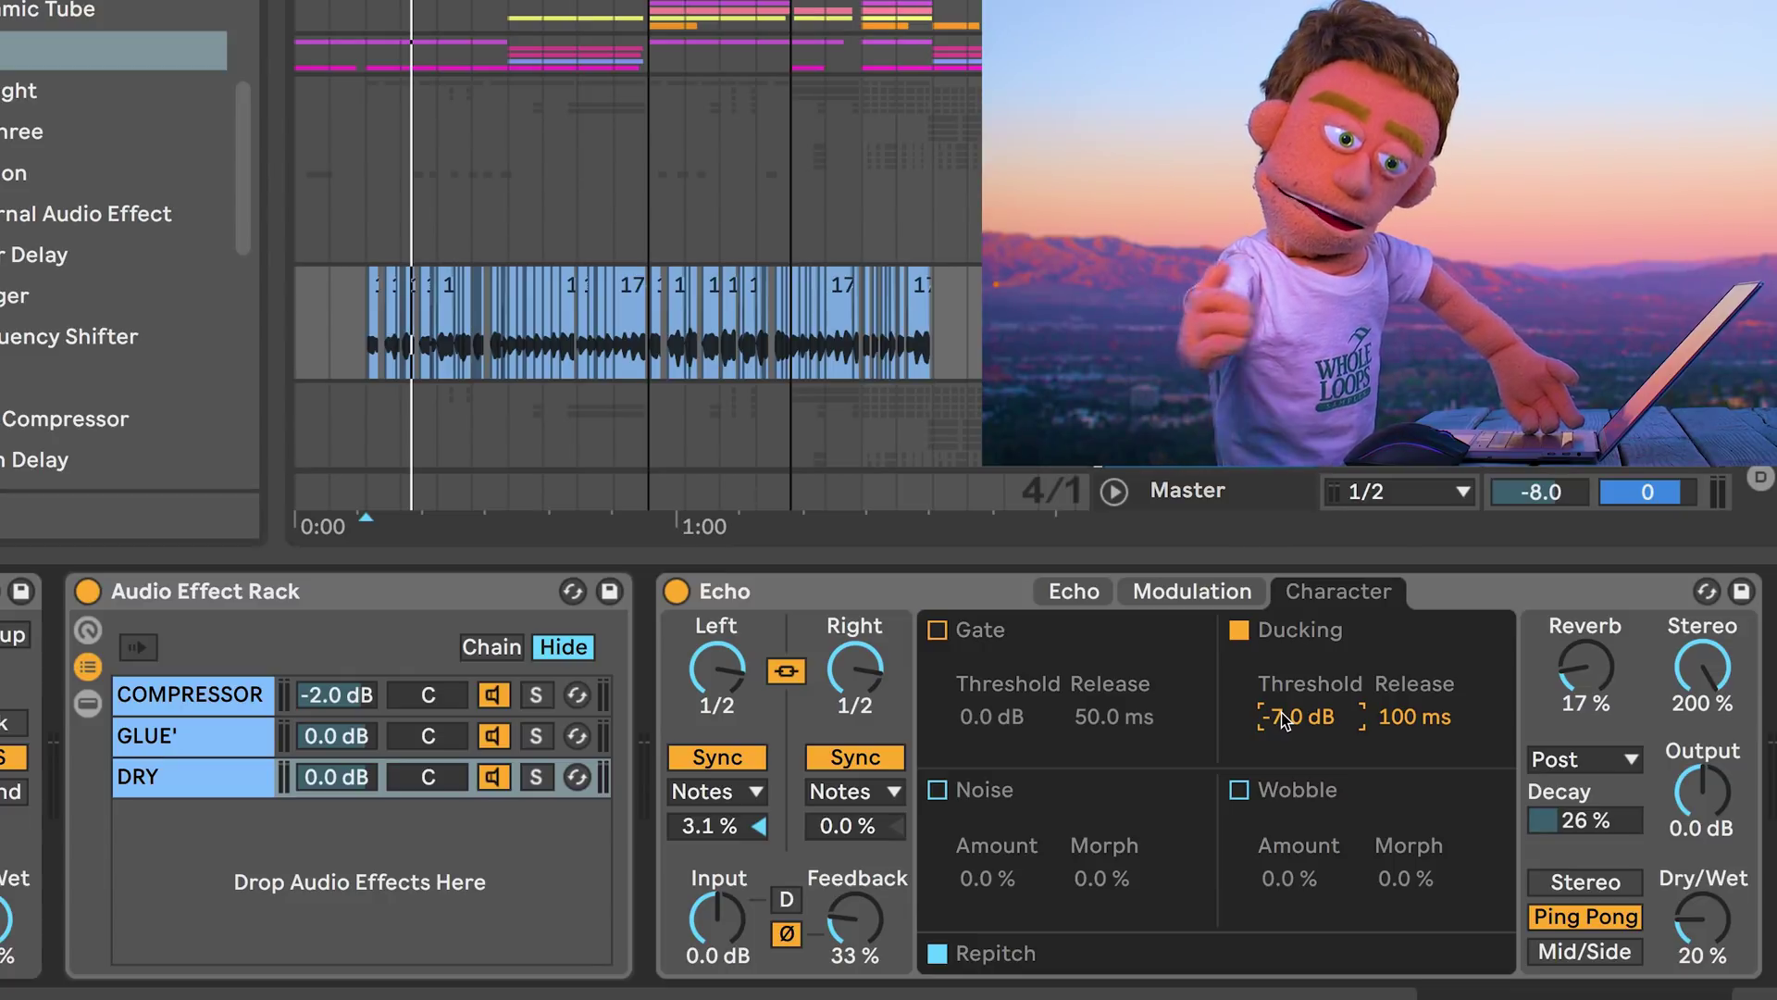
Lower the ducking threshold, shorten the release, and nudge Dry/Wet up during playback.
{"action": "key", "text": "space"}
{"action": "left_click_drag", "start_coordinate": [1284, 720], "coordinate": [1284, 784]}
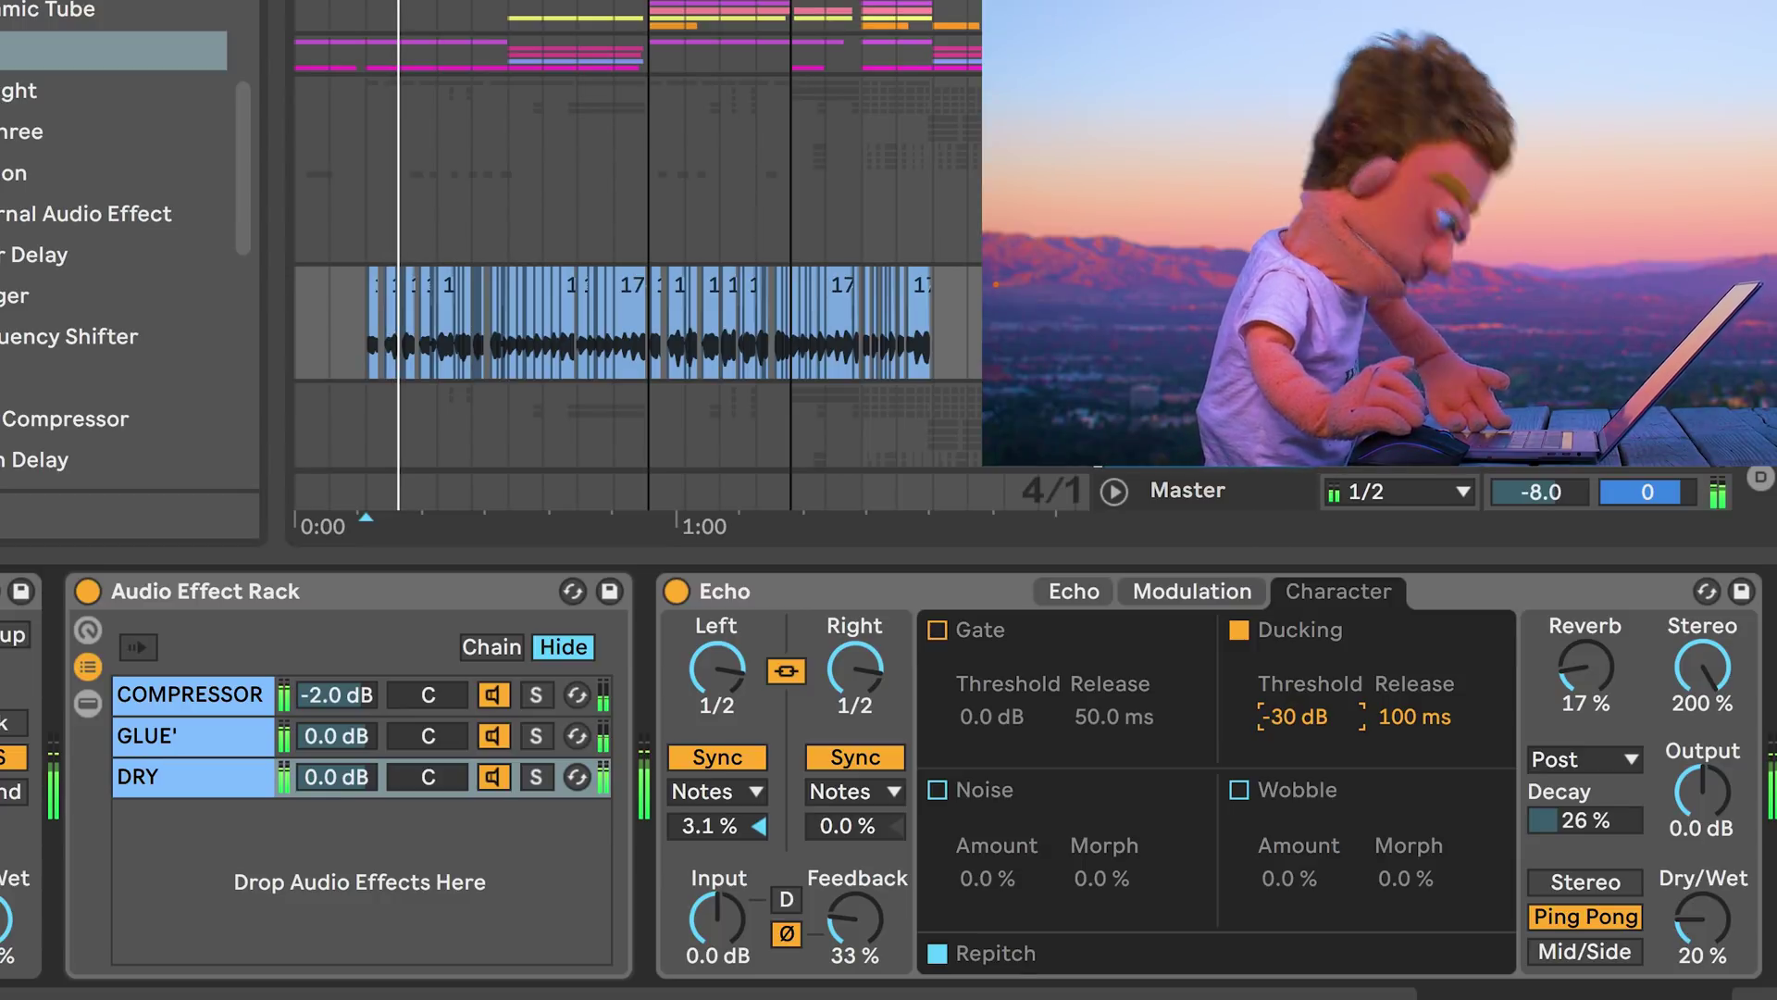
{"action": "left_click_drag", "start_coordinate": [1294, 716], "coordinate": [1293, 709]}
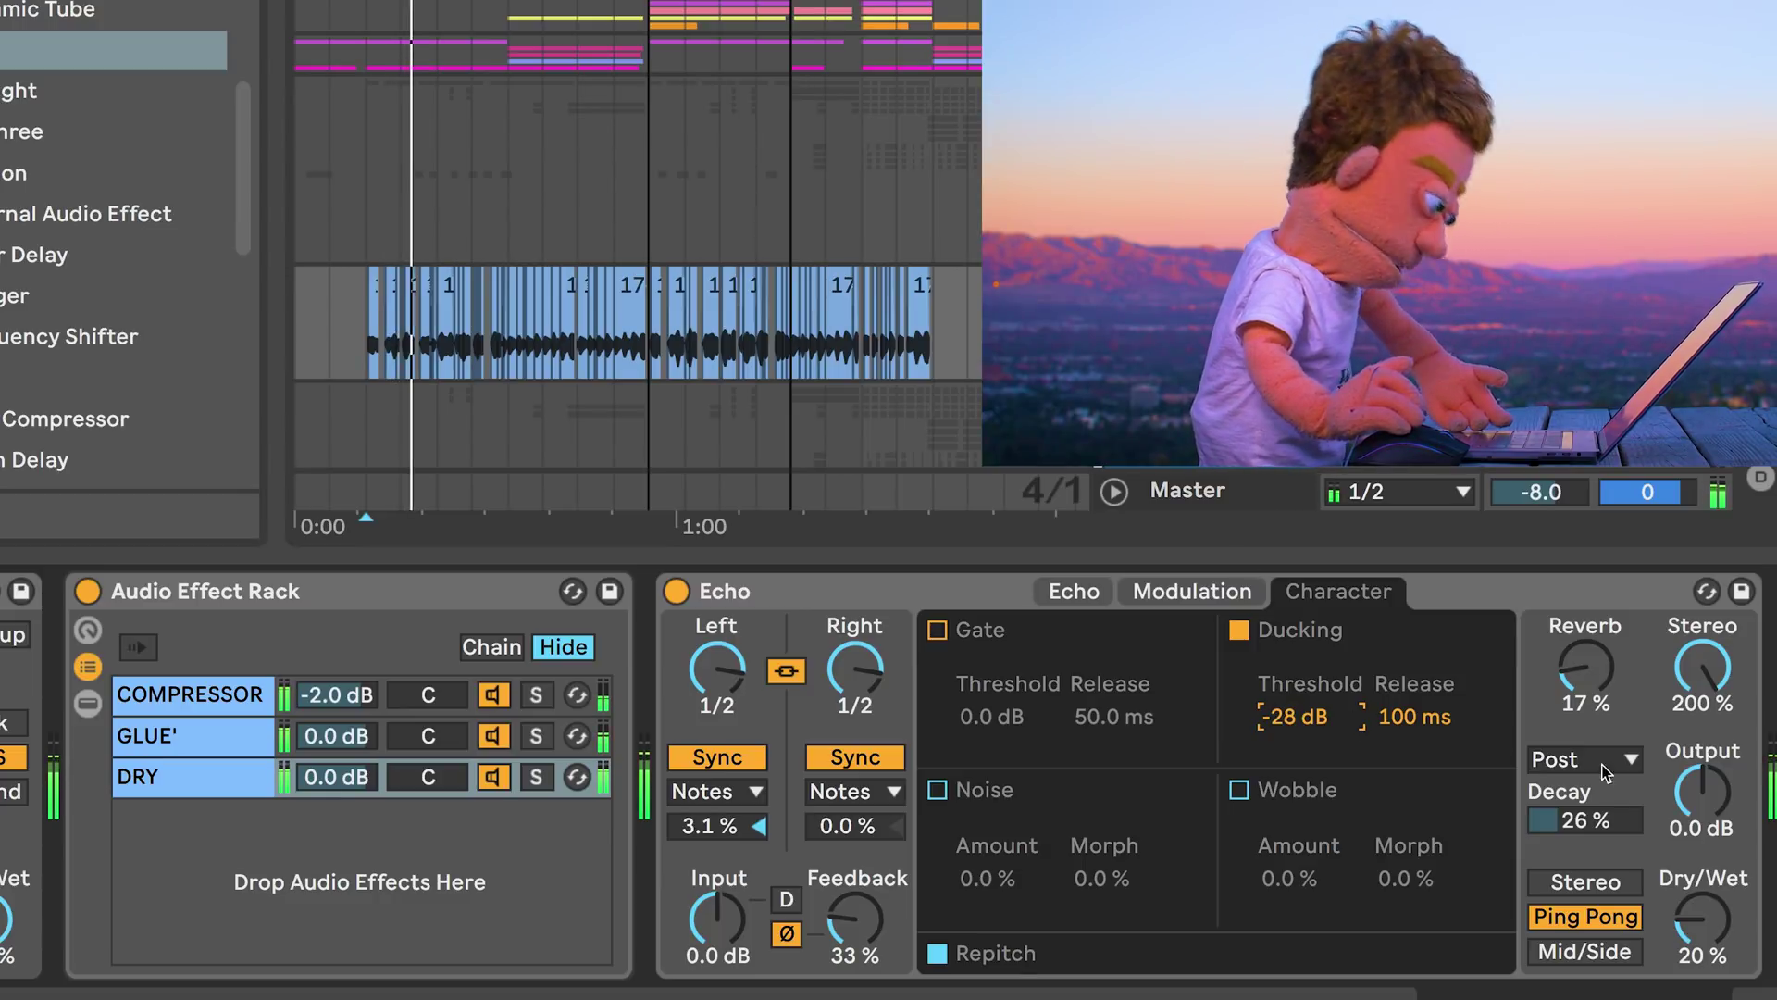
{"action": "left_click_drag", "start_coordinate": [1702, 893], "coordinate": [1701, 885]}
{"action": "left_click_drag", "start_coordinate": [1403, 718], "coordinate": [1401, 661]}
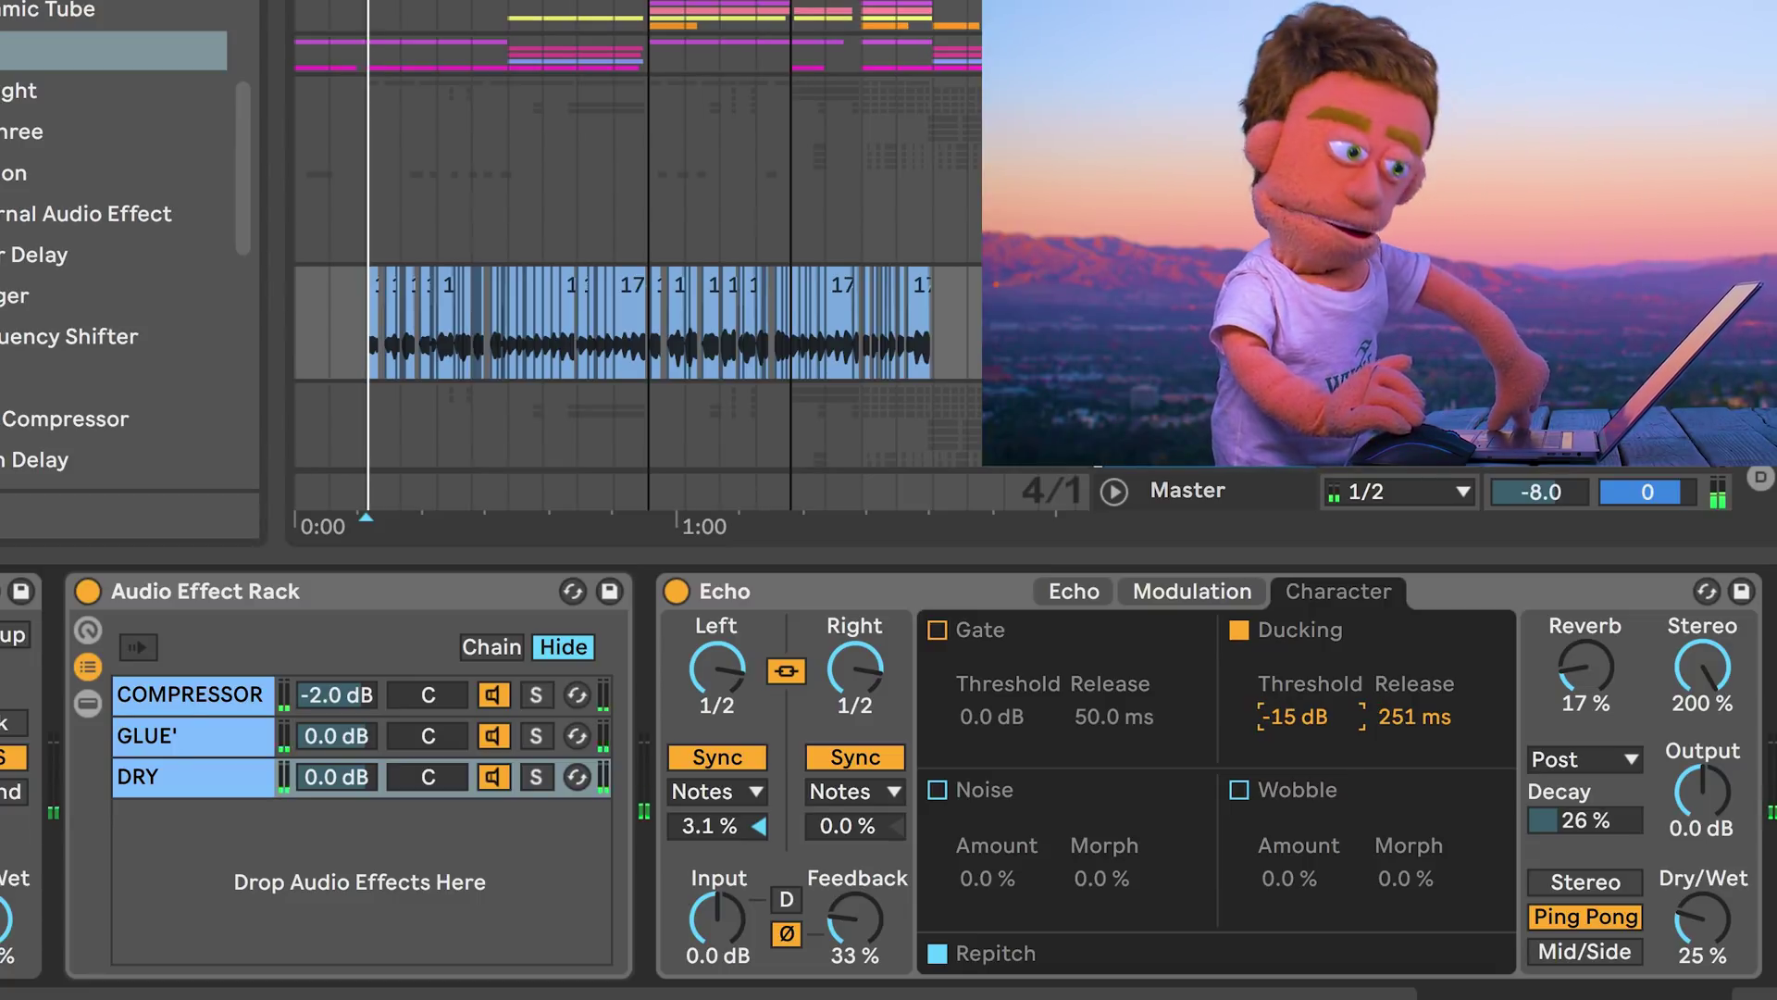
Finalize ducking at -16 dB threshold and 185 ms release, with Dry/Wet at 17%.
{"action": "left_click_drag", "start_coordinate": [1294, 722], "coordinate": [1294, 718]}
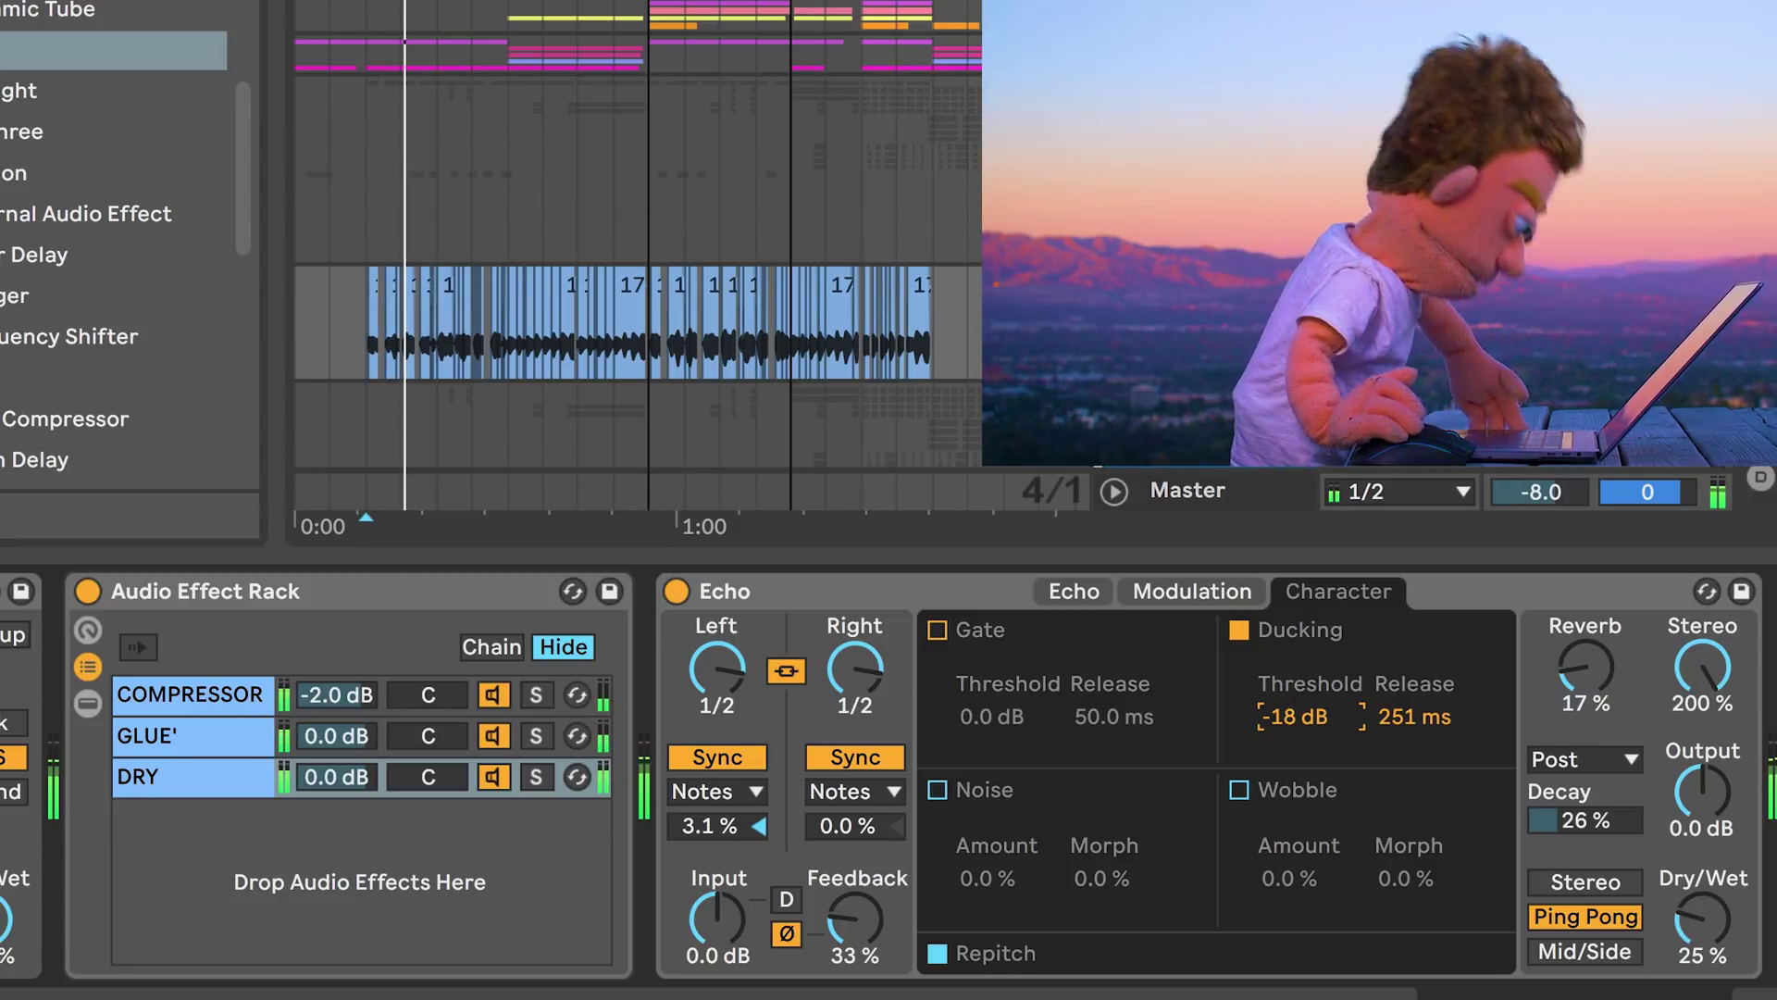
{"action": "left_click_drag", "start_coordinate": [1711, 919], "coordinate": [1711, 927]}
{"action": "left_click", "coordinate": [1318, 696]}
{"action": "left_click_drag", "start_coordinate": [1302, 726], "coordinate": [1301, 722]}
{"action": "left_click_drag", "start_coordinate": [1415, 717], "coordinate": [1414, 742]}
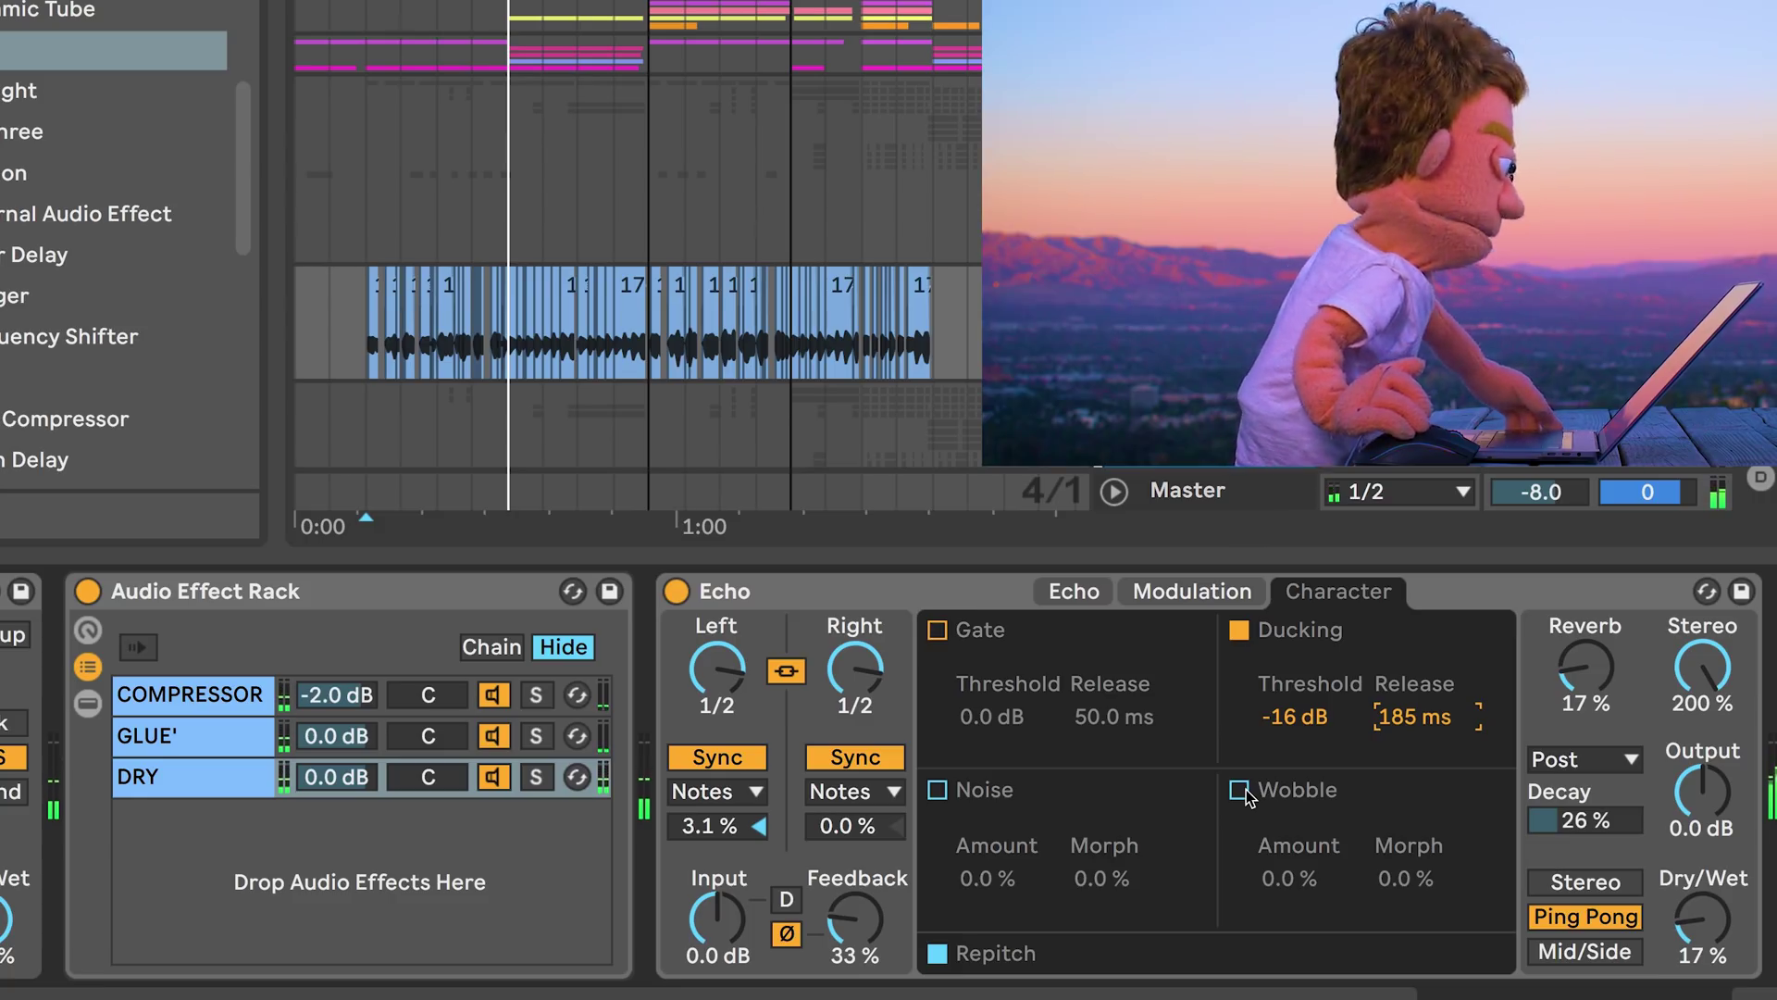
Switch on Wobble and push its amount and morph upward.
{"action": "left_click", "coordinate": [1240, 790]}
{"action": "left_click_drag", "start_coordinate": [1269, 887], "coordinate": [1289, 860]}
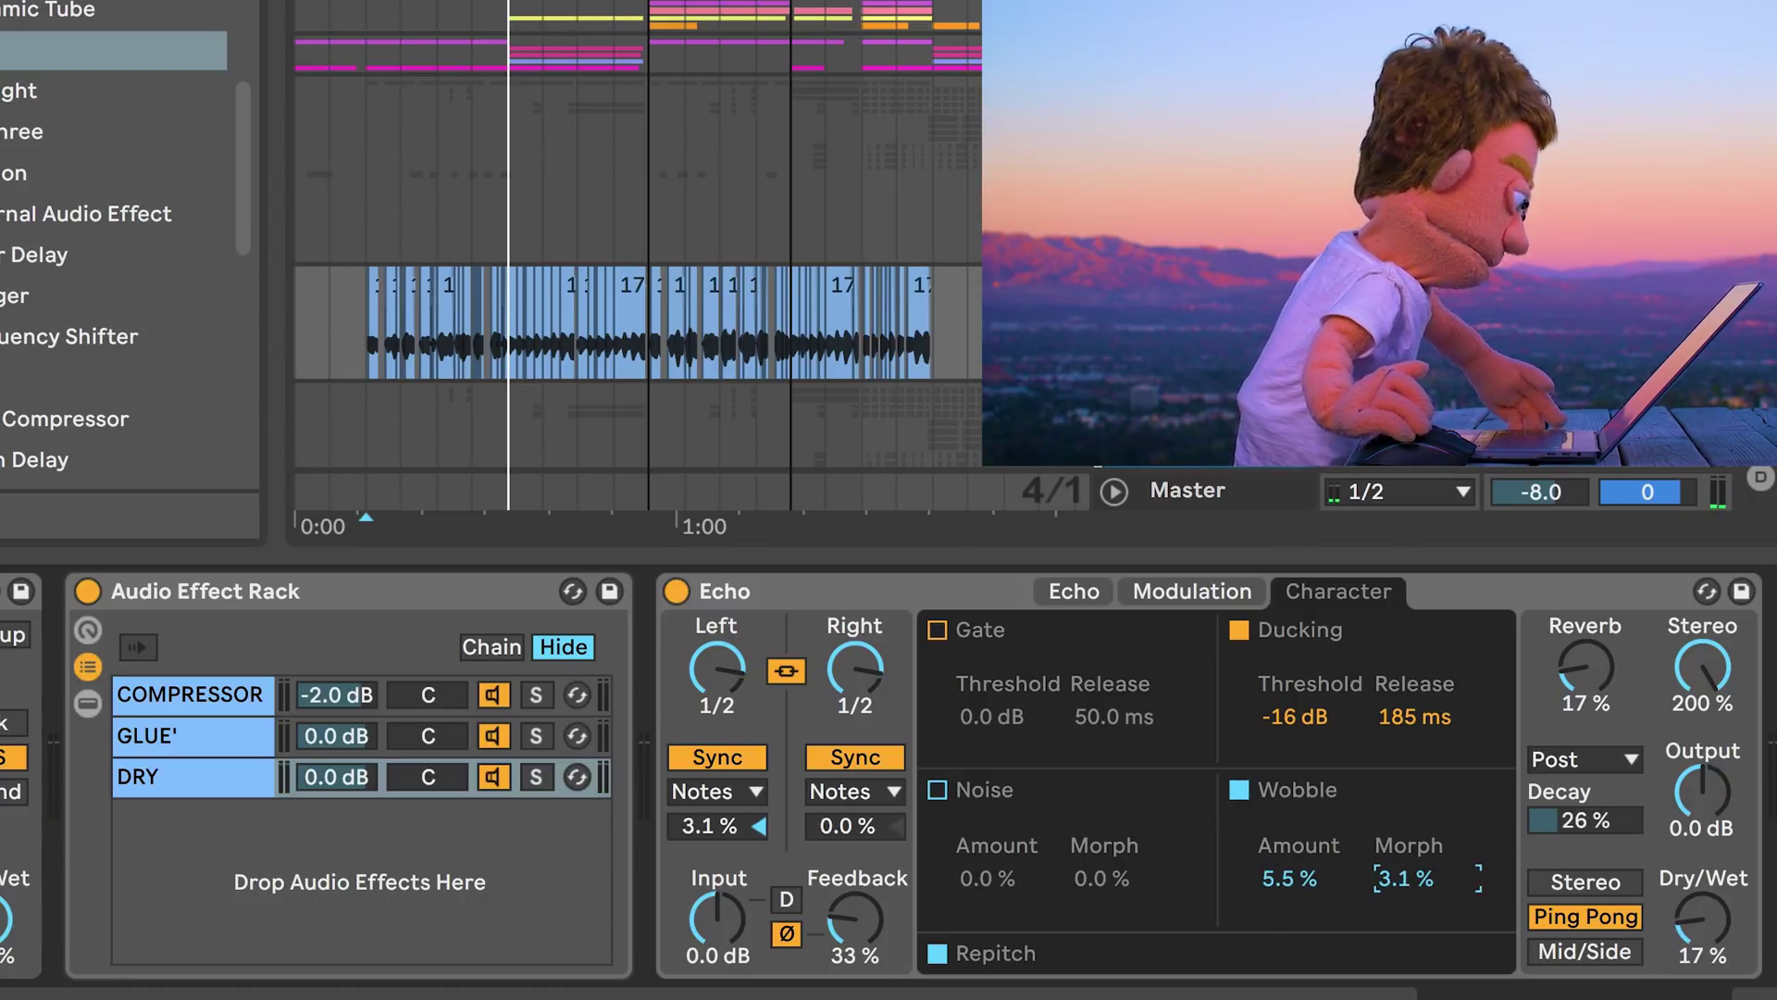
{"action": "left_click_drag", "start_coordinate": [1399, 879], "coordinate": [1400, 886]}
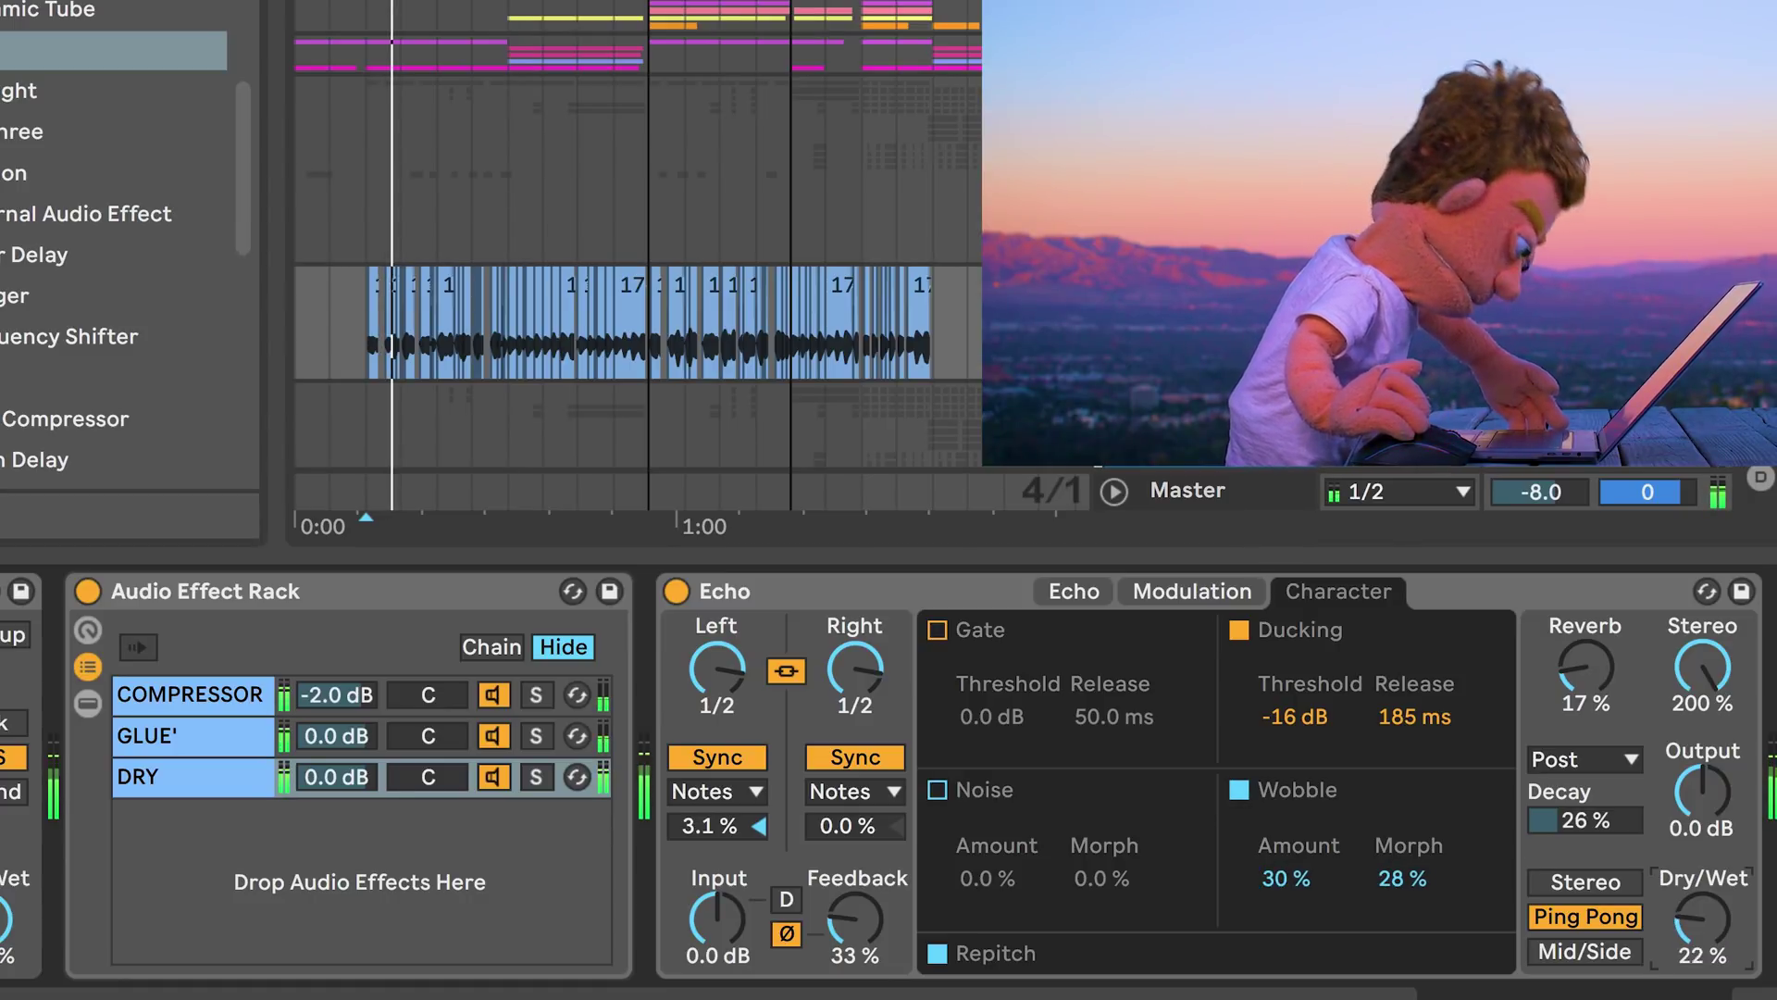
{"action": "left_click_drag", "start_coordinate": [1251, 885], "coordinate": [1324, 833]}
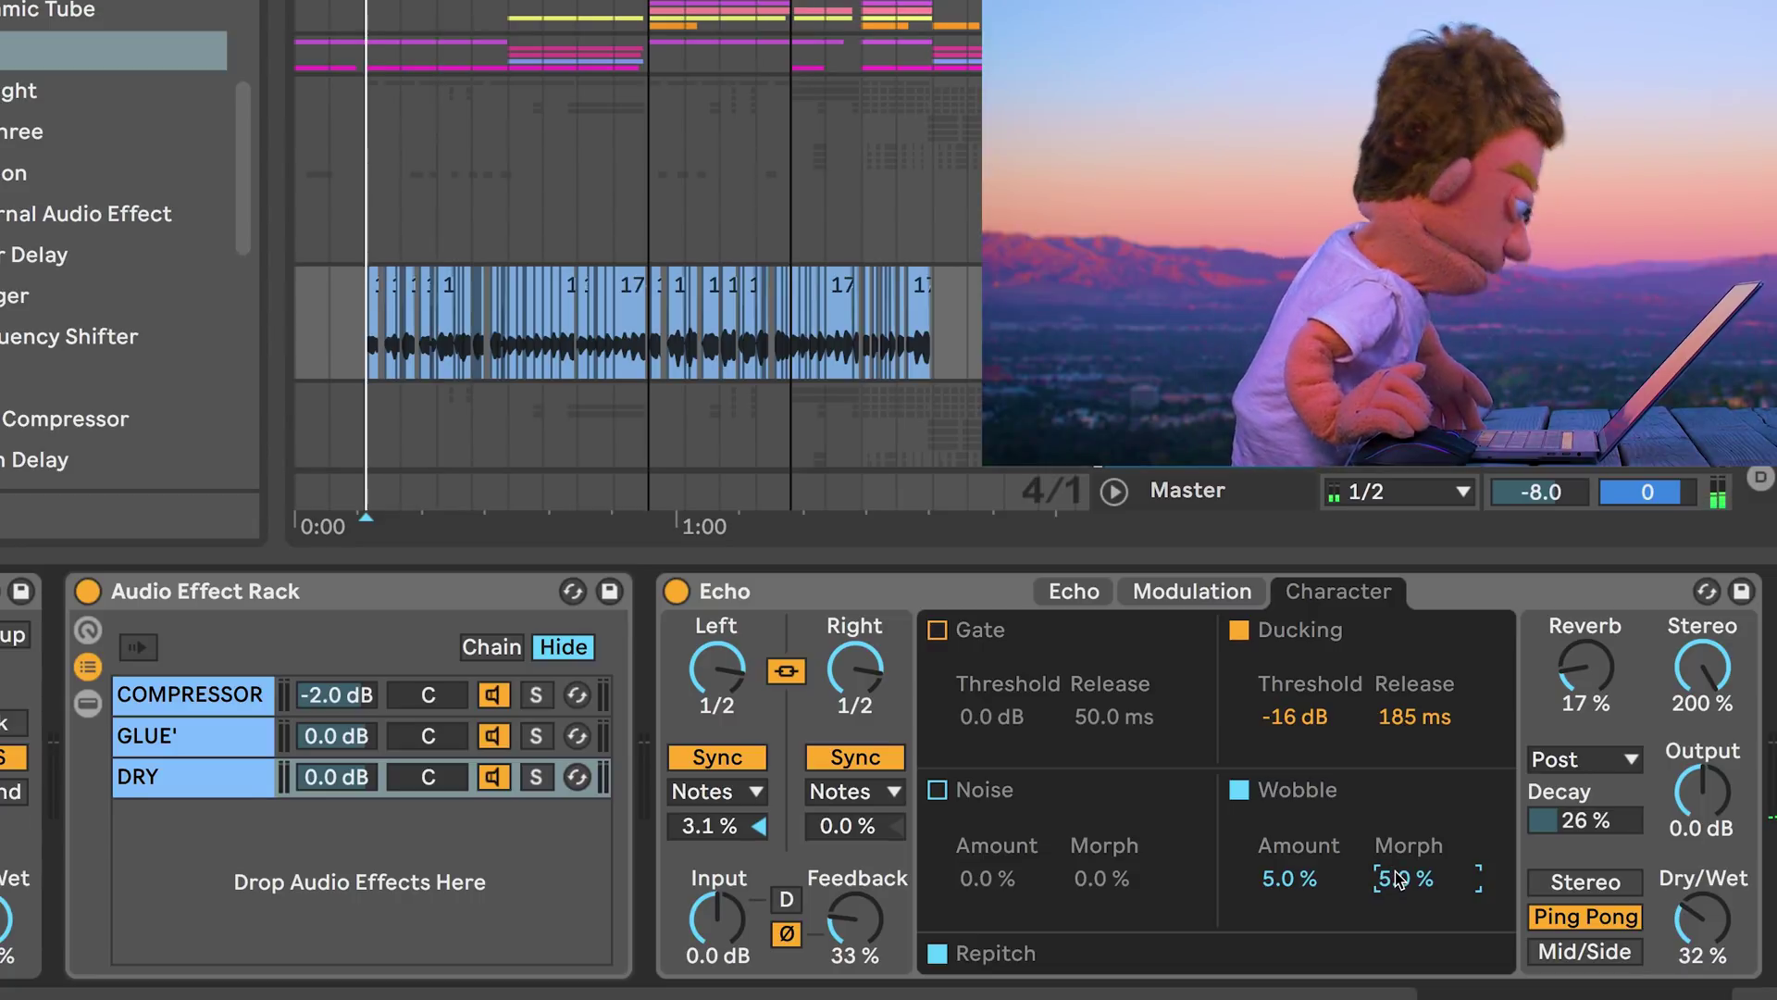
Set Wobble to 9.4% amount and 10% morph, and lower Dry/Wet to 21%.
{"action": "left_click_drag", "start_coordinate": [1291, 885], "coordinate": [1291, 877]}
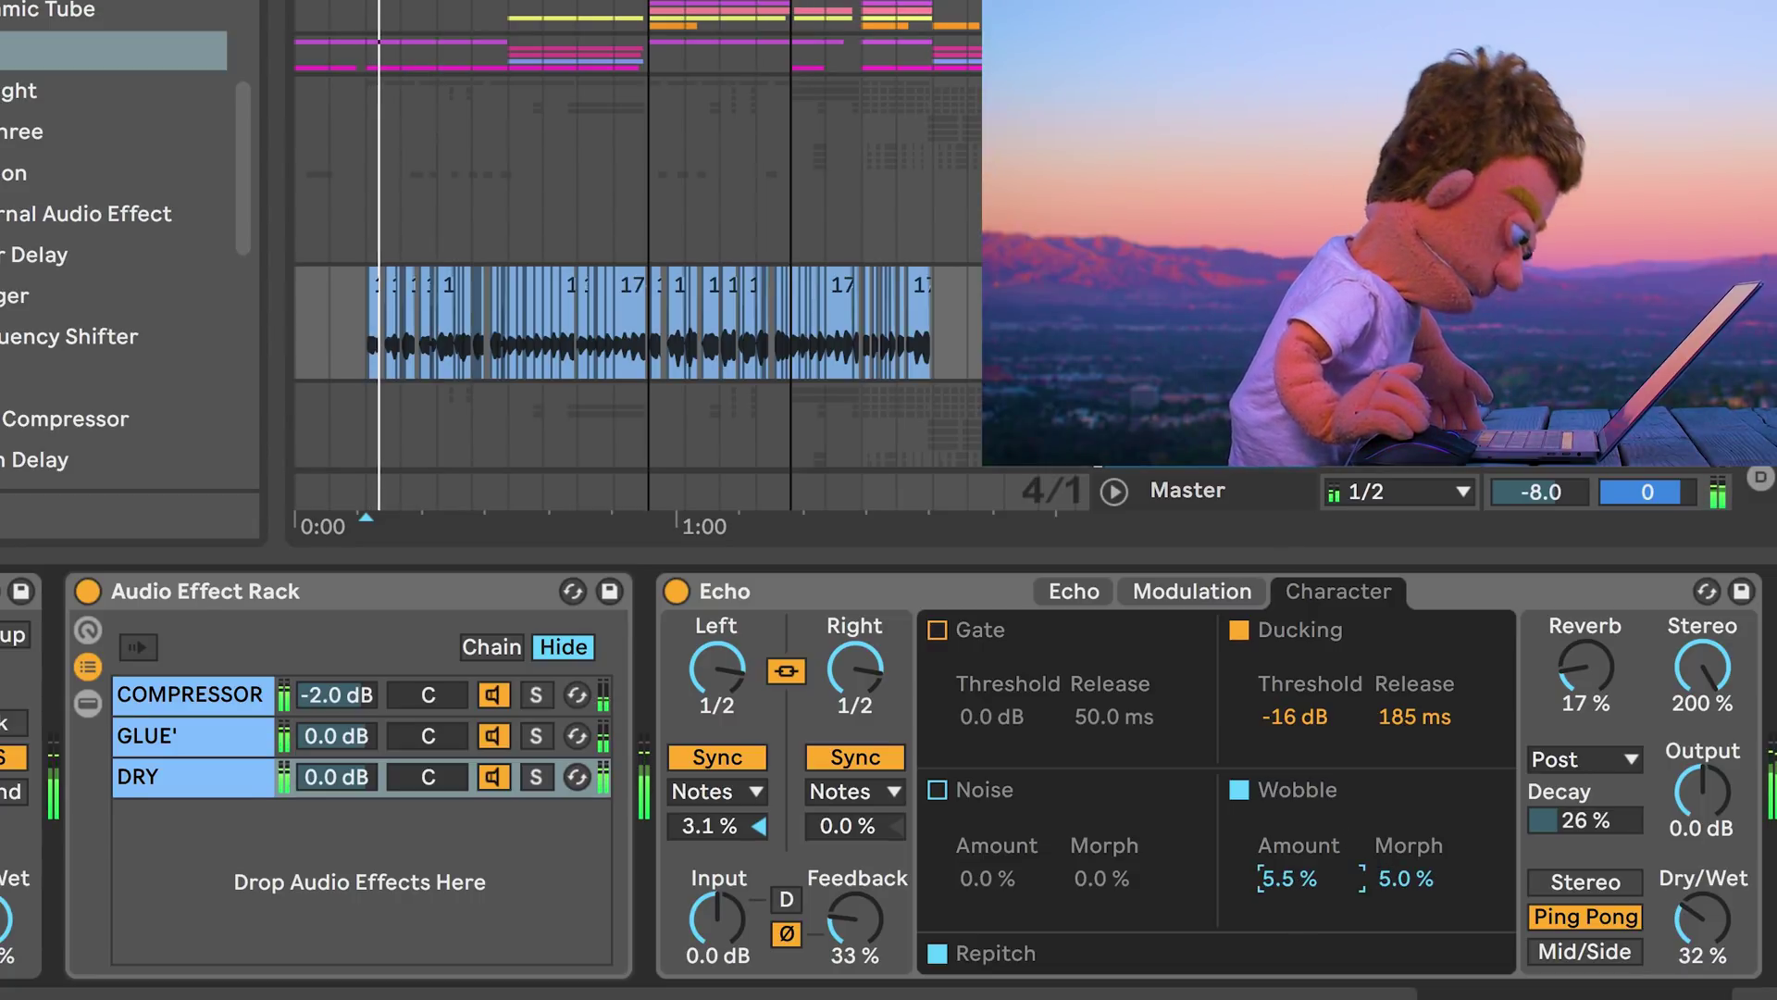
{"action": "left_click_drag", "start_coordinate": [1405, 884], "coordinate": [1406, 880]}
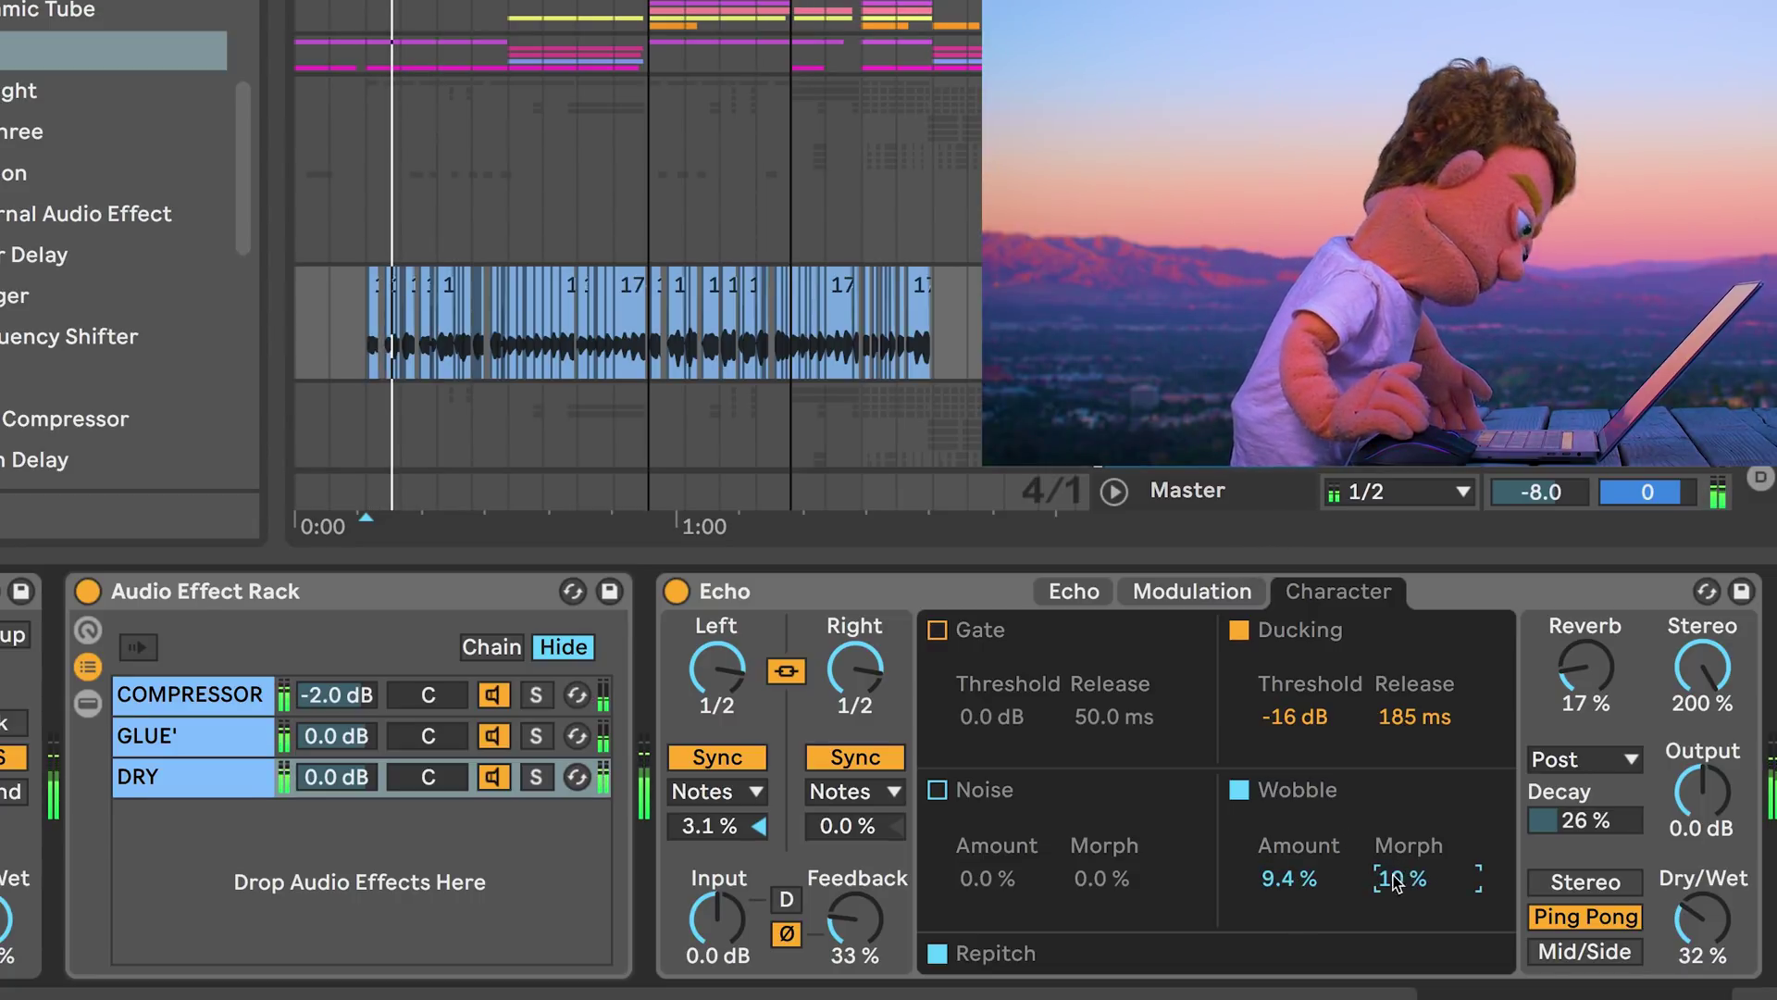
{"action": "left_click", "coordinate": [1288, 881]}
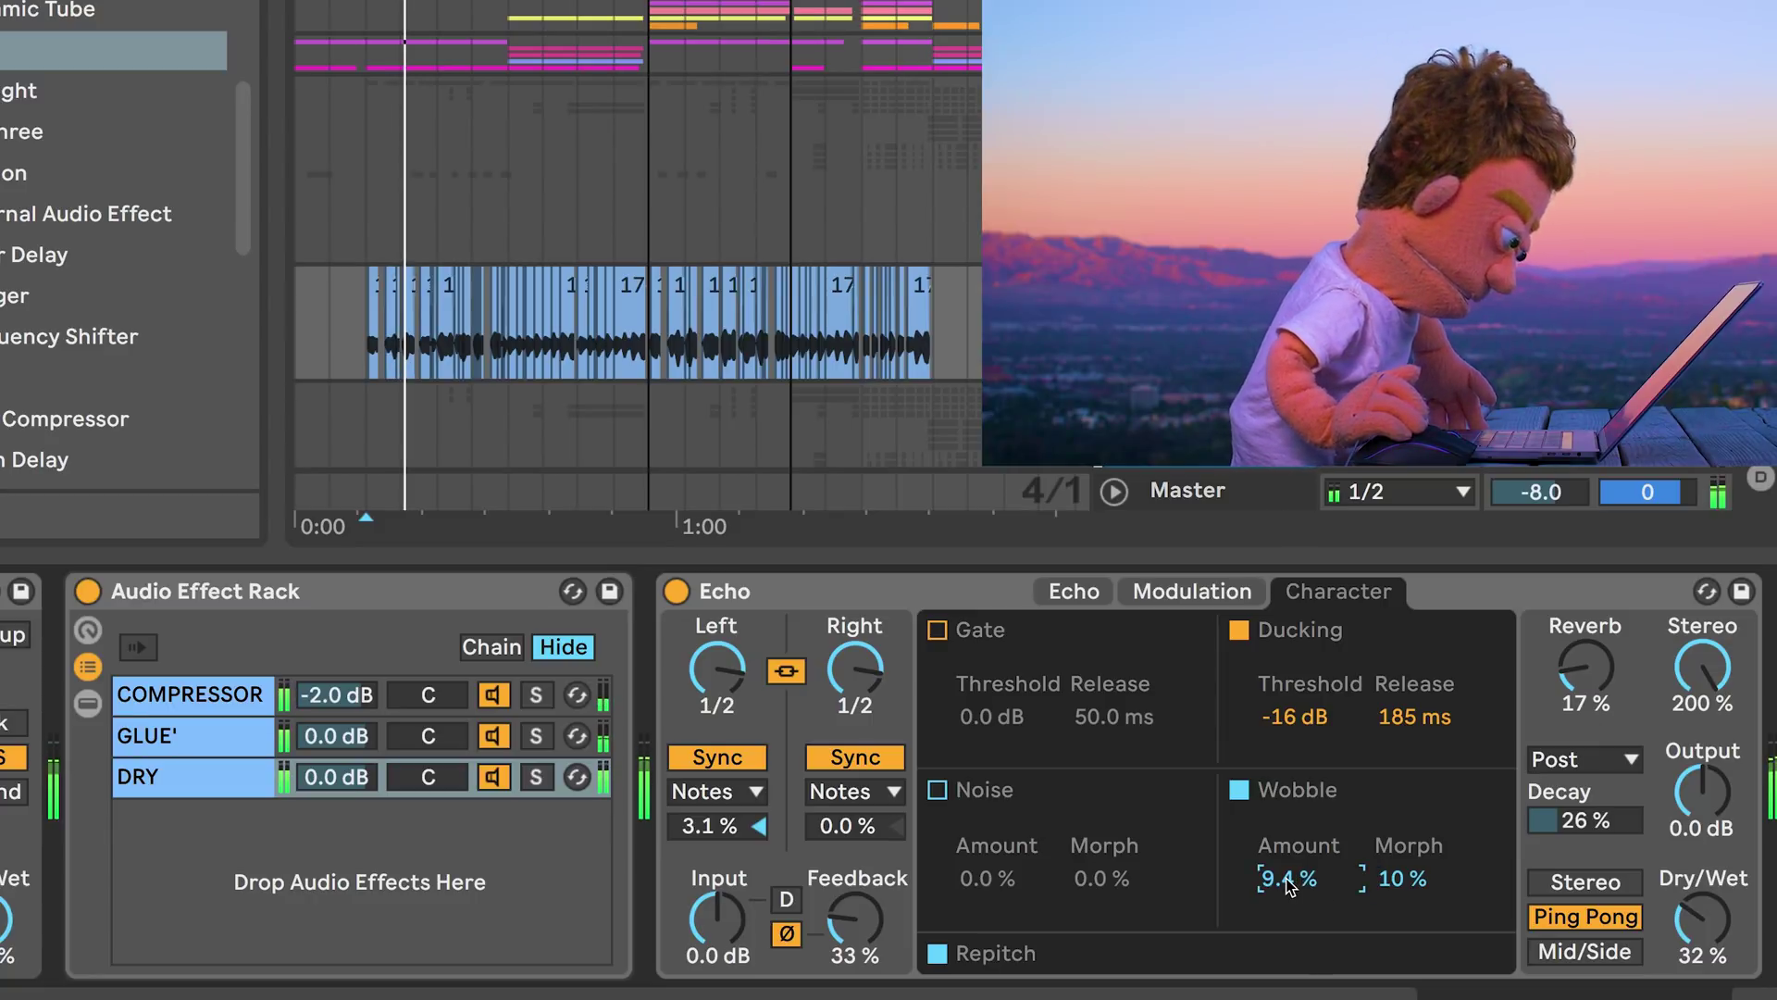
{"action": "left_click_drag", "start_coordinate": [1691, 916], "coordinate": [1690, 938]}
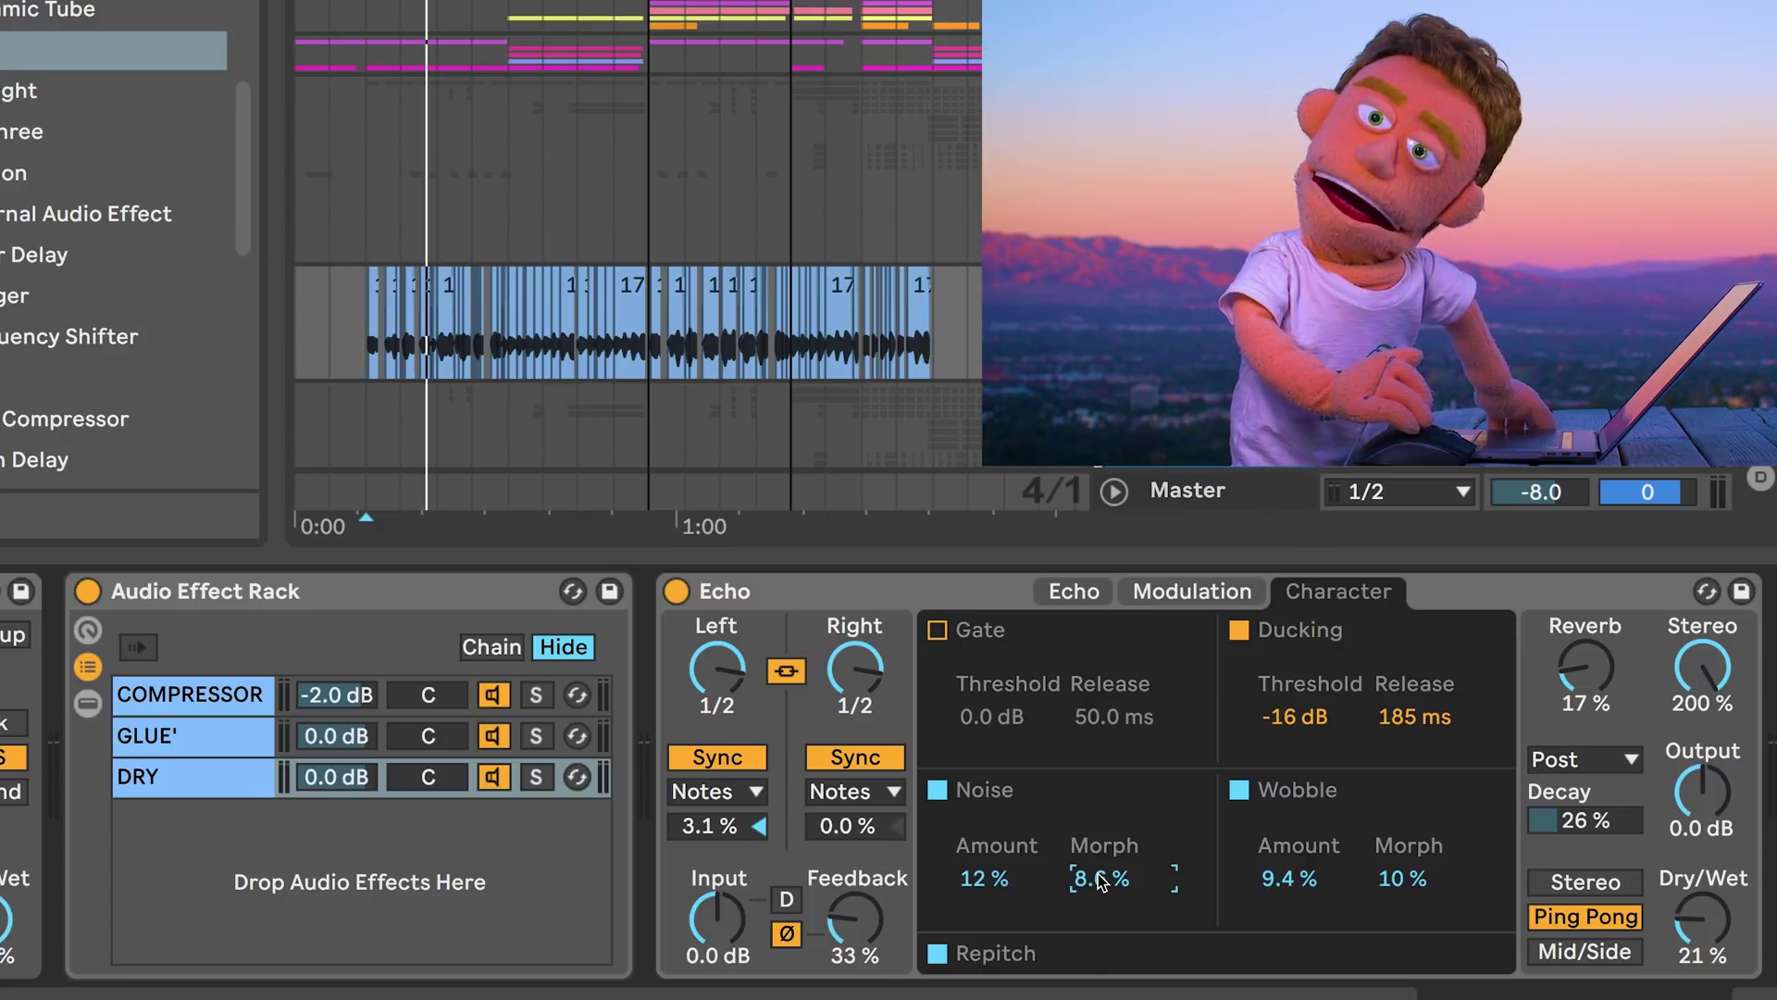
Play the track, raise the Echo's Noise Amount and Morph, and push Dry/Wet fully wet to audition.
{"action": "key", "text": "space"}
{"action": "left_click_drag", "start_coordinate": [1101, 881], "coordinate": [1102, 851]}
{"action": "left_click_drag", "start_coordinate": [983, 879], "coordinate": [983, 870]}
{"action": "left_click_drag", "start_coordinate": [1102, 881], "coordinate": [1101, 856]}
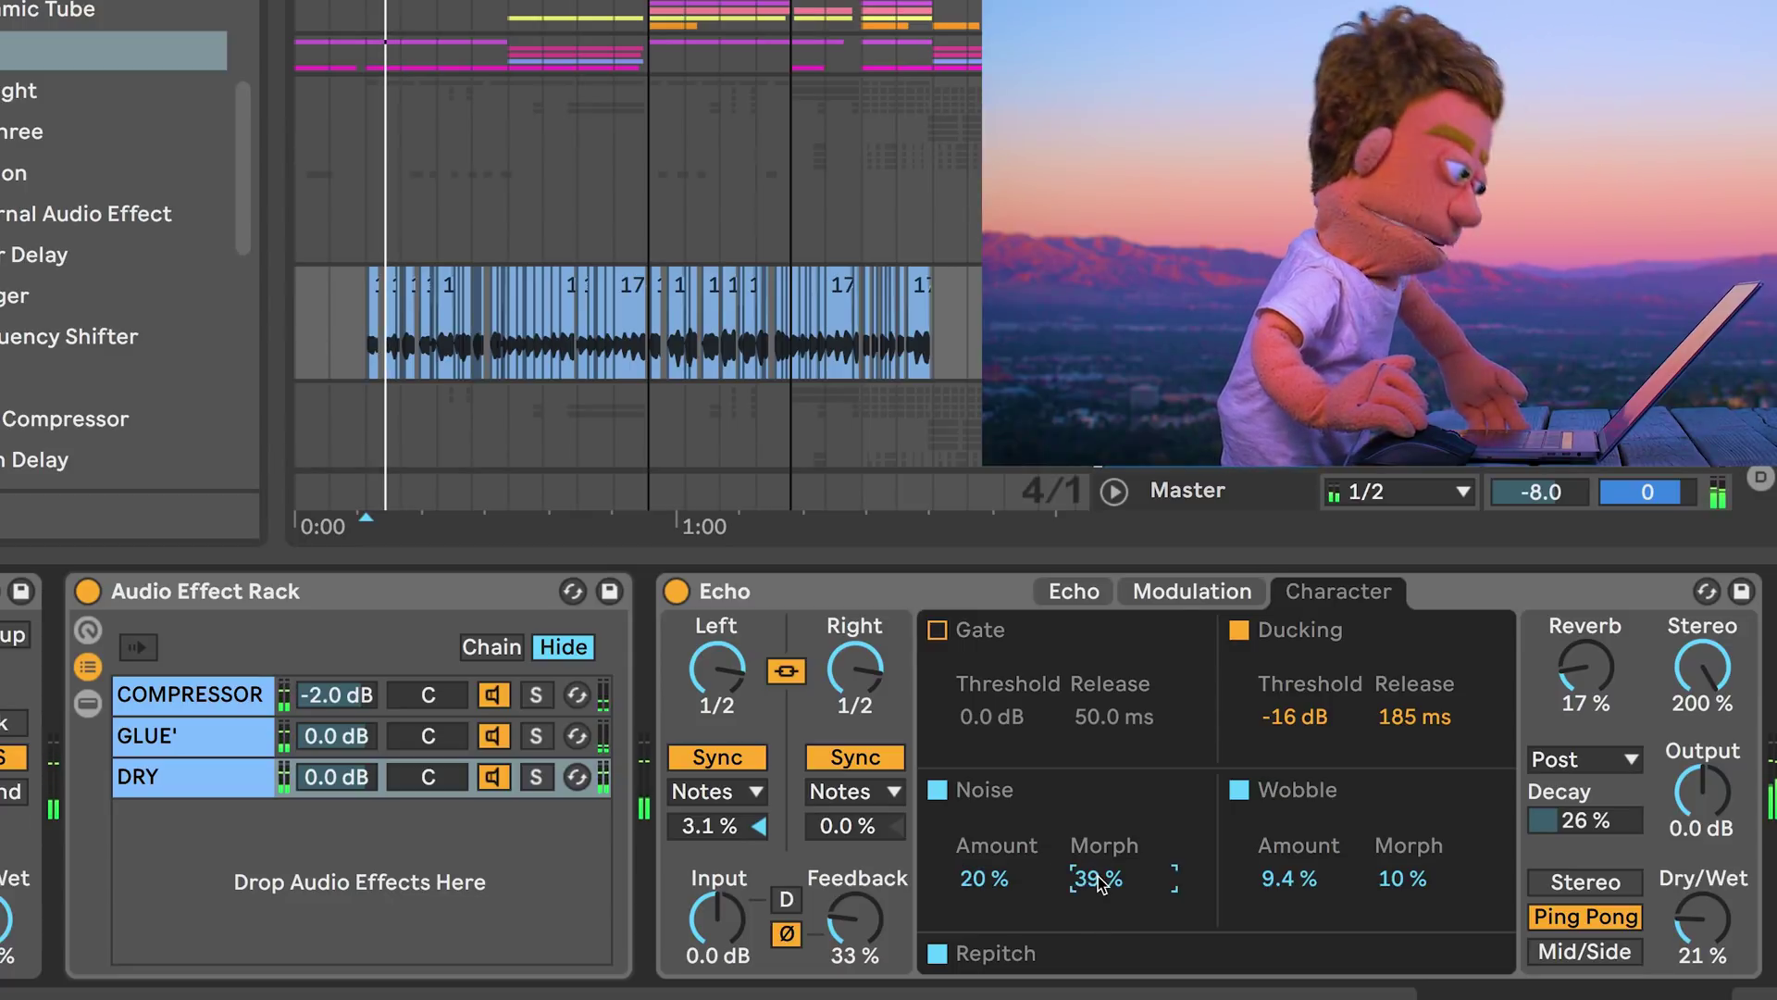
{"action": "left_click_drag", "start_coordinate": [1000, 875], "coordinate": [1085, 873]}
{"action": "left_click_drag", "start_coordinate": [1703, 921], "coordinate": [1703, 870]}
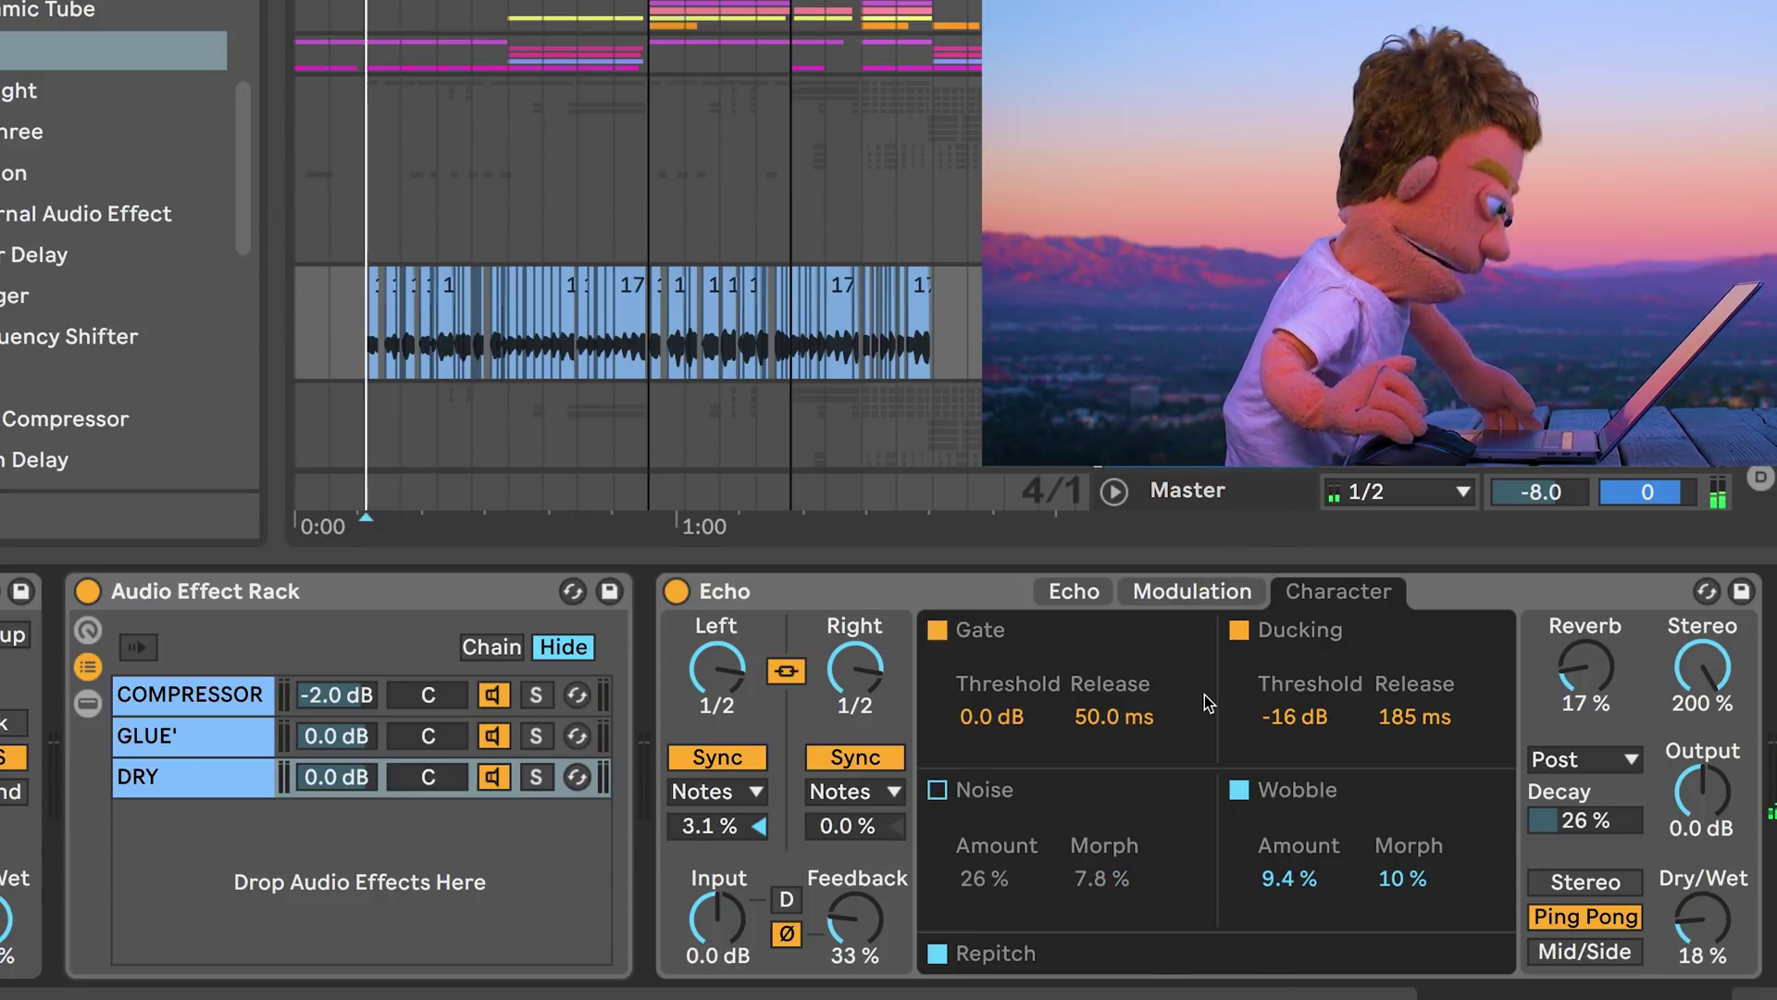
Try Gate Threshold values of about -5, -4.2 and 0 dB during playback, then drag it lower.
{"action": "left_click_drag", "start_coordinate": [1009, 715], "coordinate": [1009, 752]}
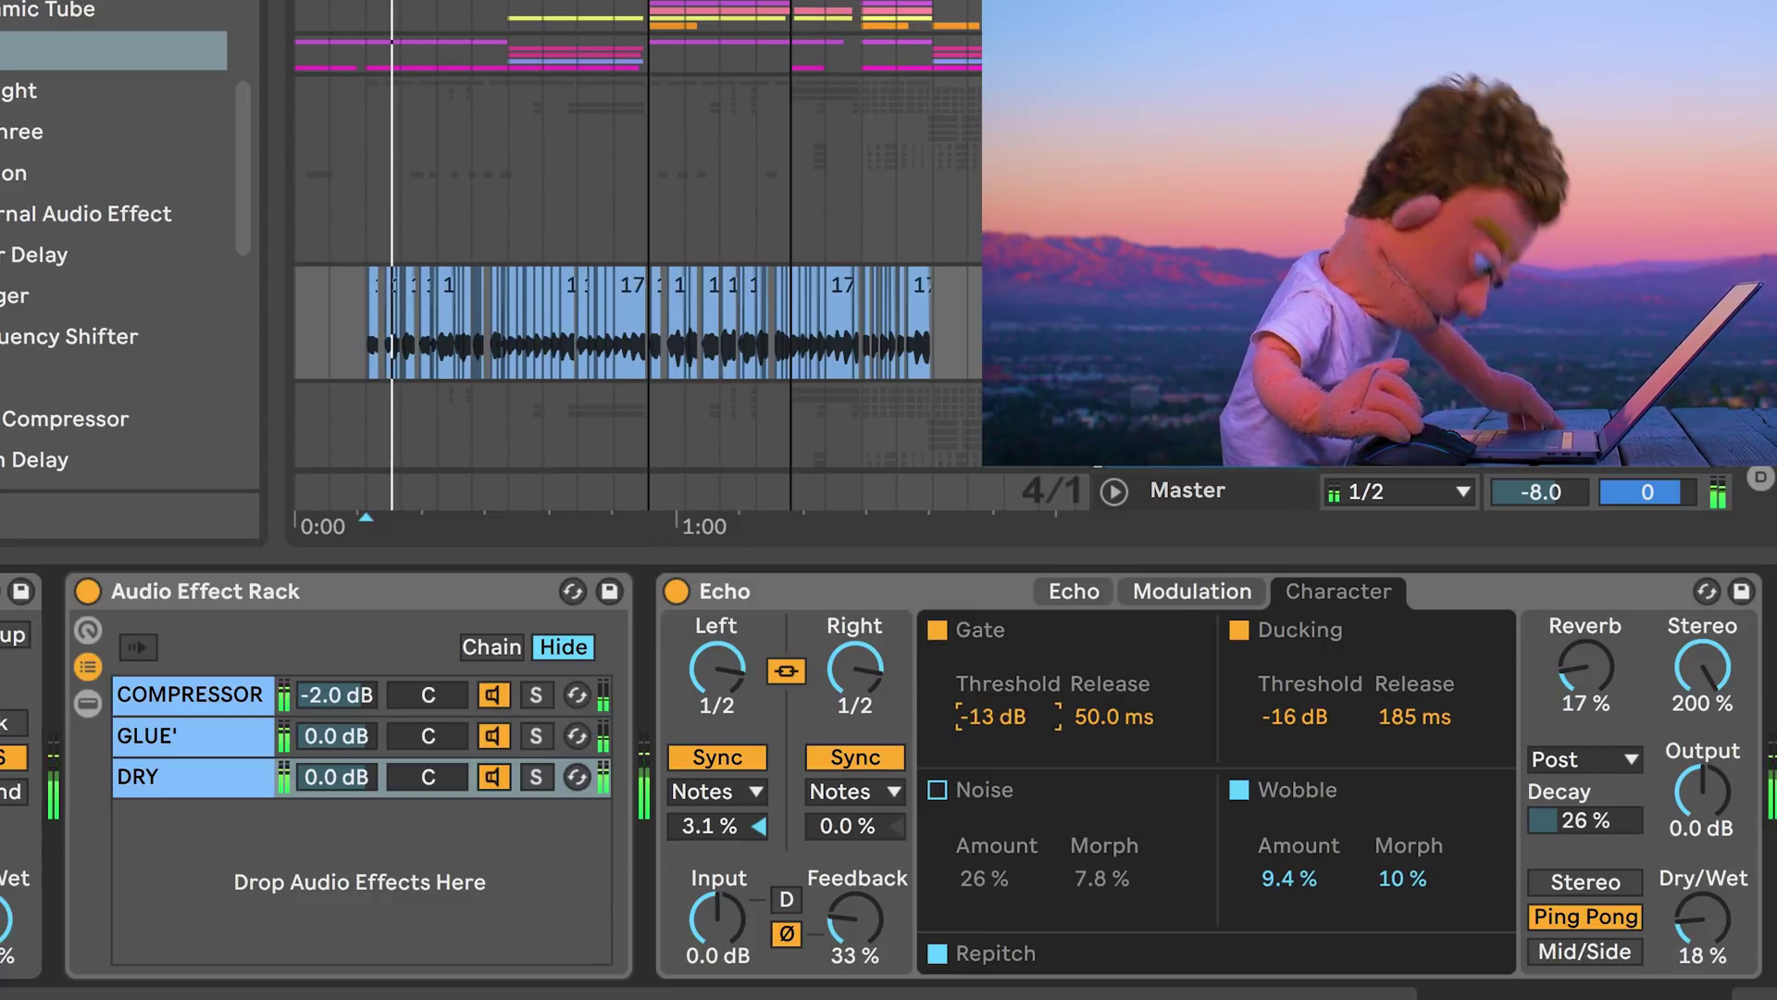
{"action": "left_click_drag", "start_coordinate": [1009, 752], "coordinate": [983, 715]}
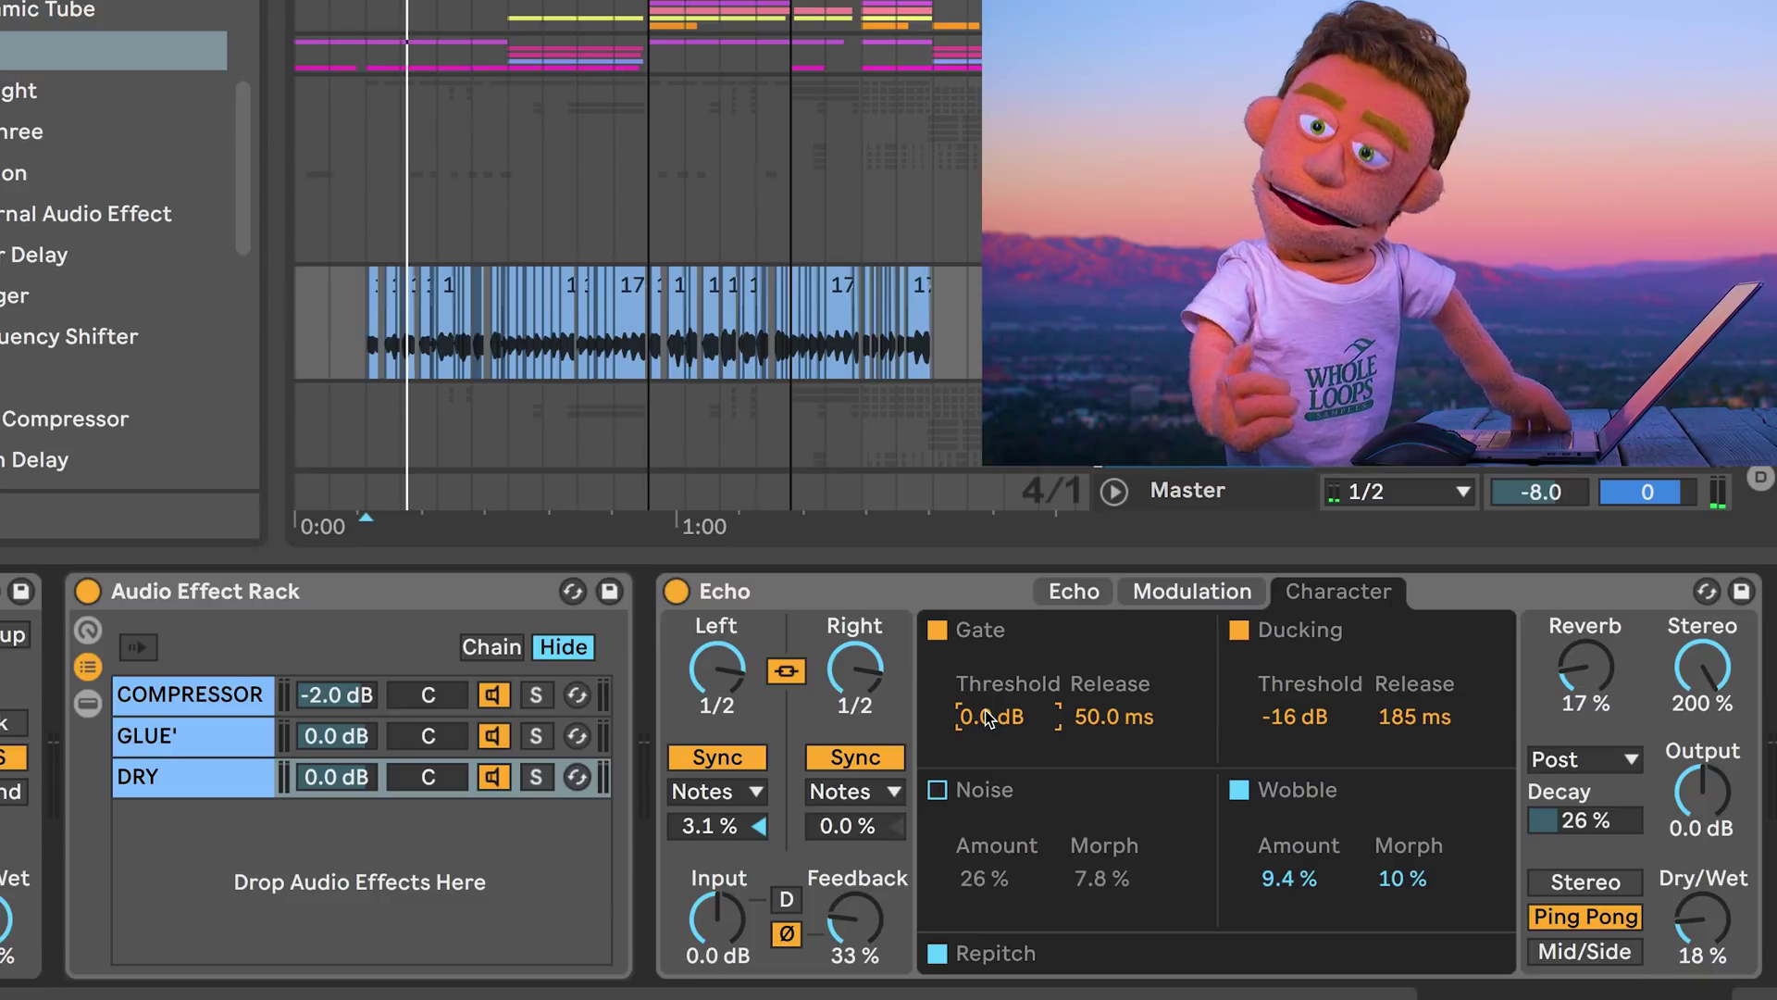
{"action": "key", "text": "space"}
{"action": "left_click_drag", "start_coordinate": [983, 716], "coordinate": [983, 735]}
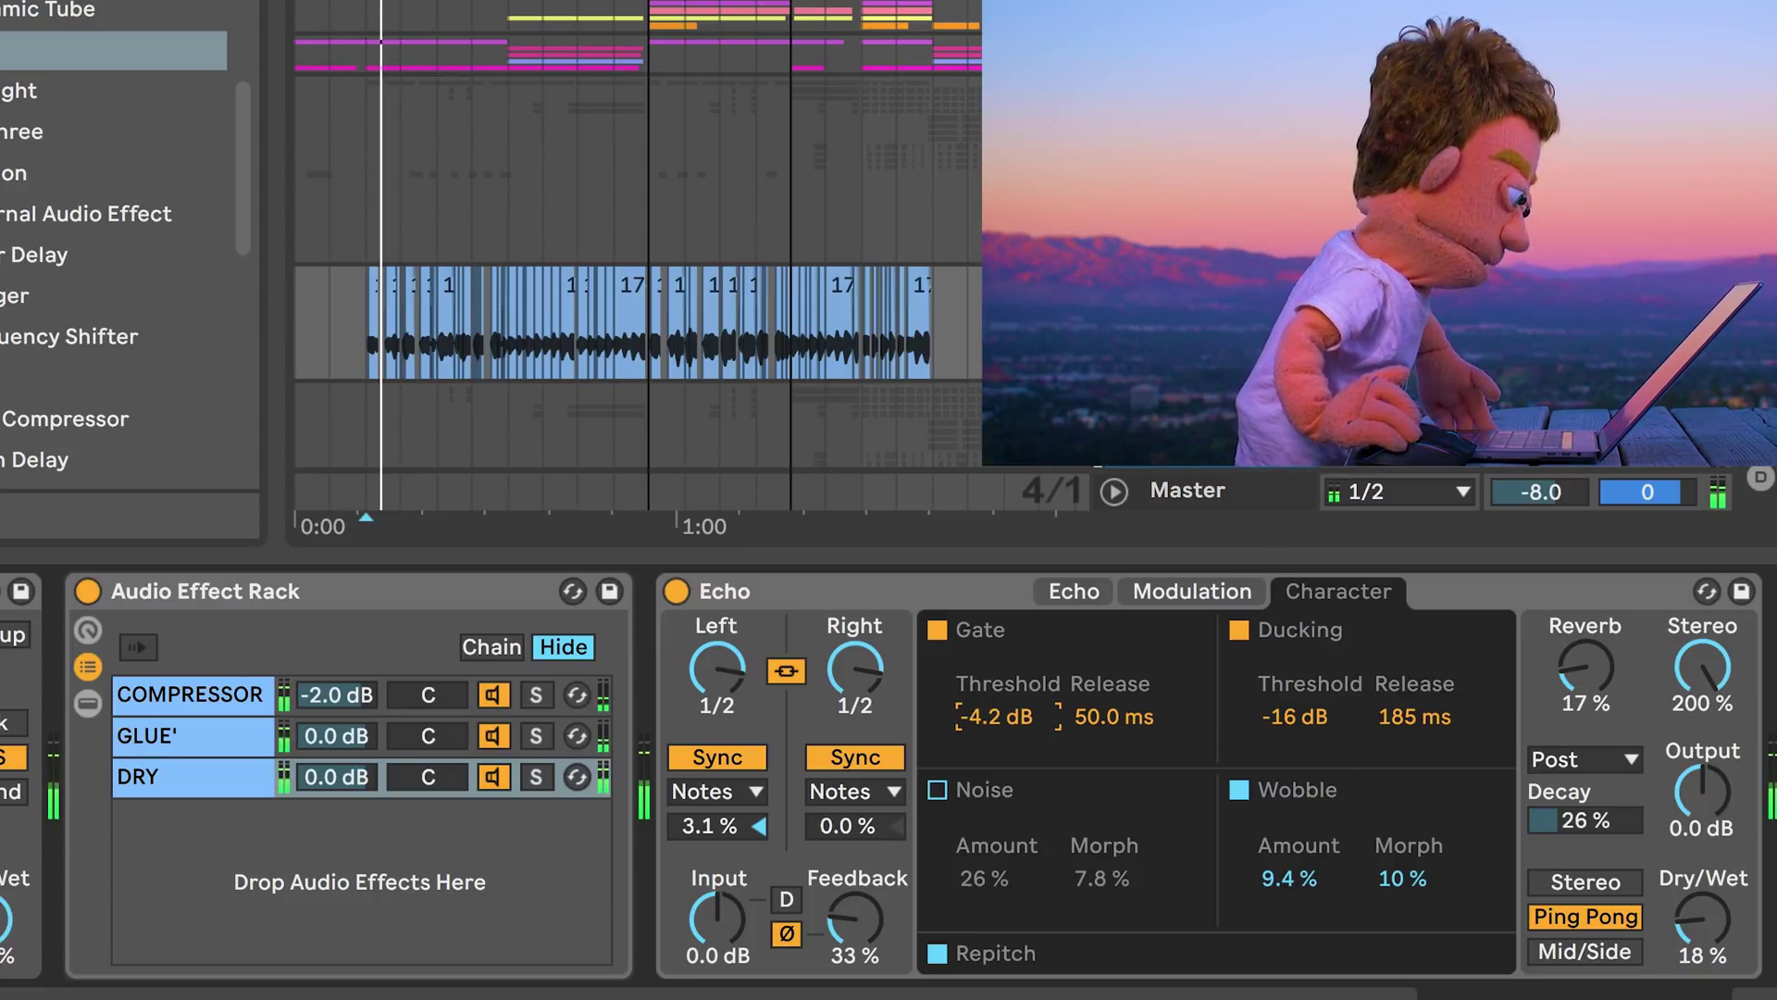
{"action": "left_click_drag", "start_coordinate": [983, 735], "coordinate": [983, 810]}
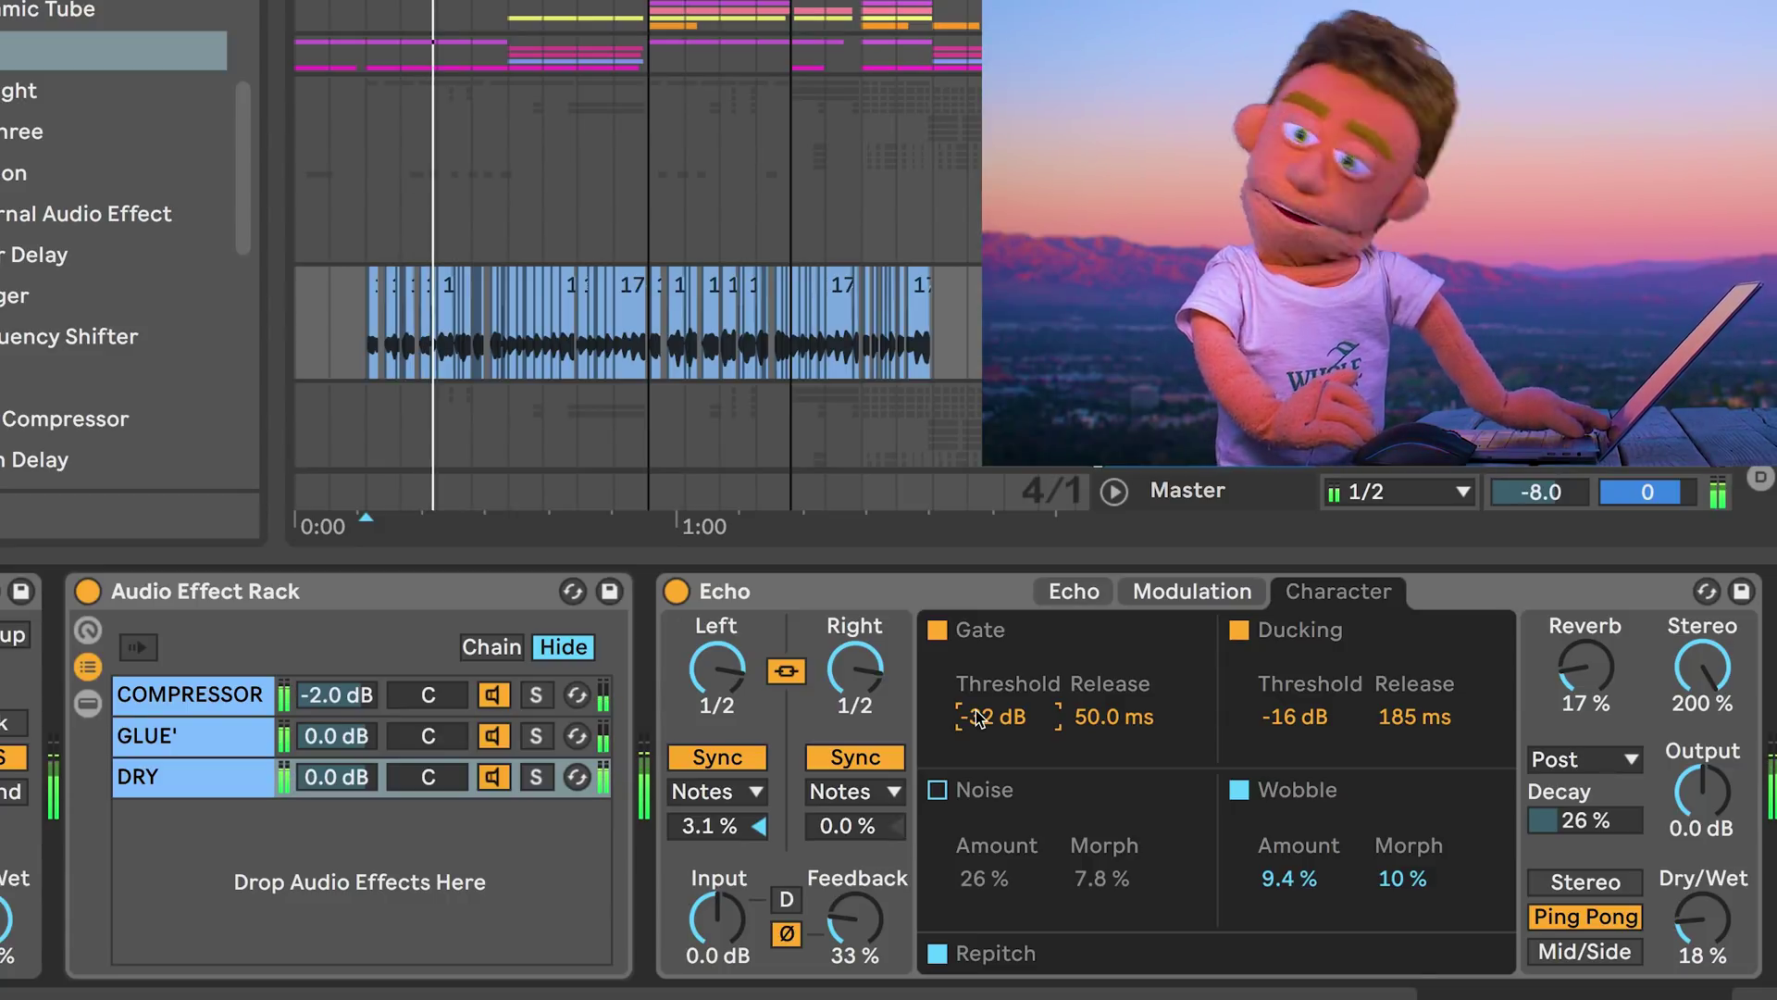
{"action": "left_click_drag", "start_coordinate": [978, 719], "coordinate": [1123, 730]}
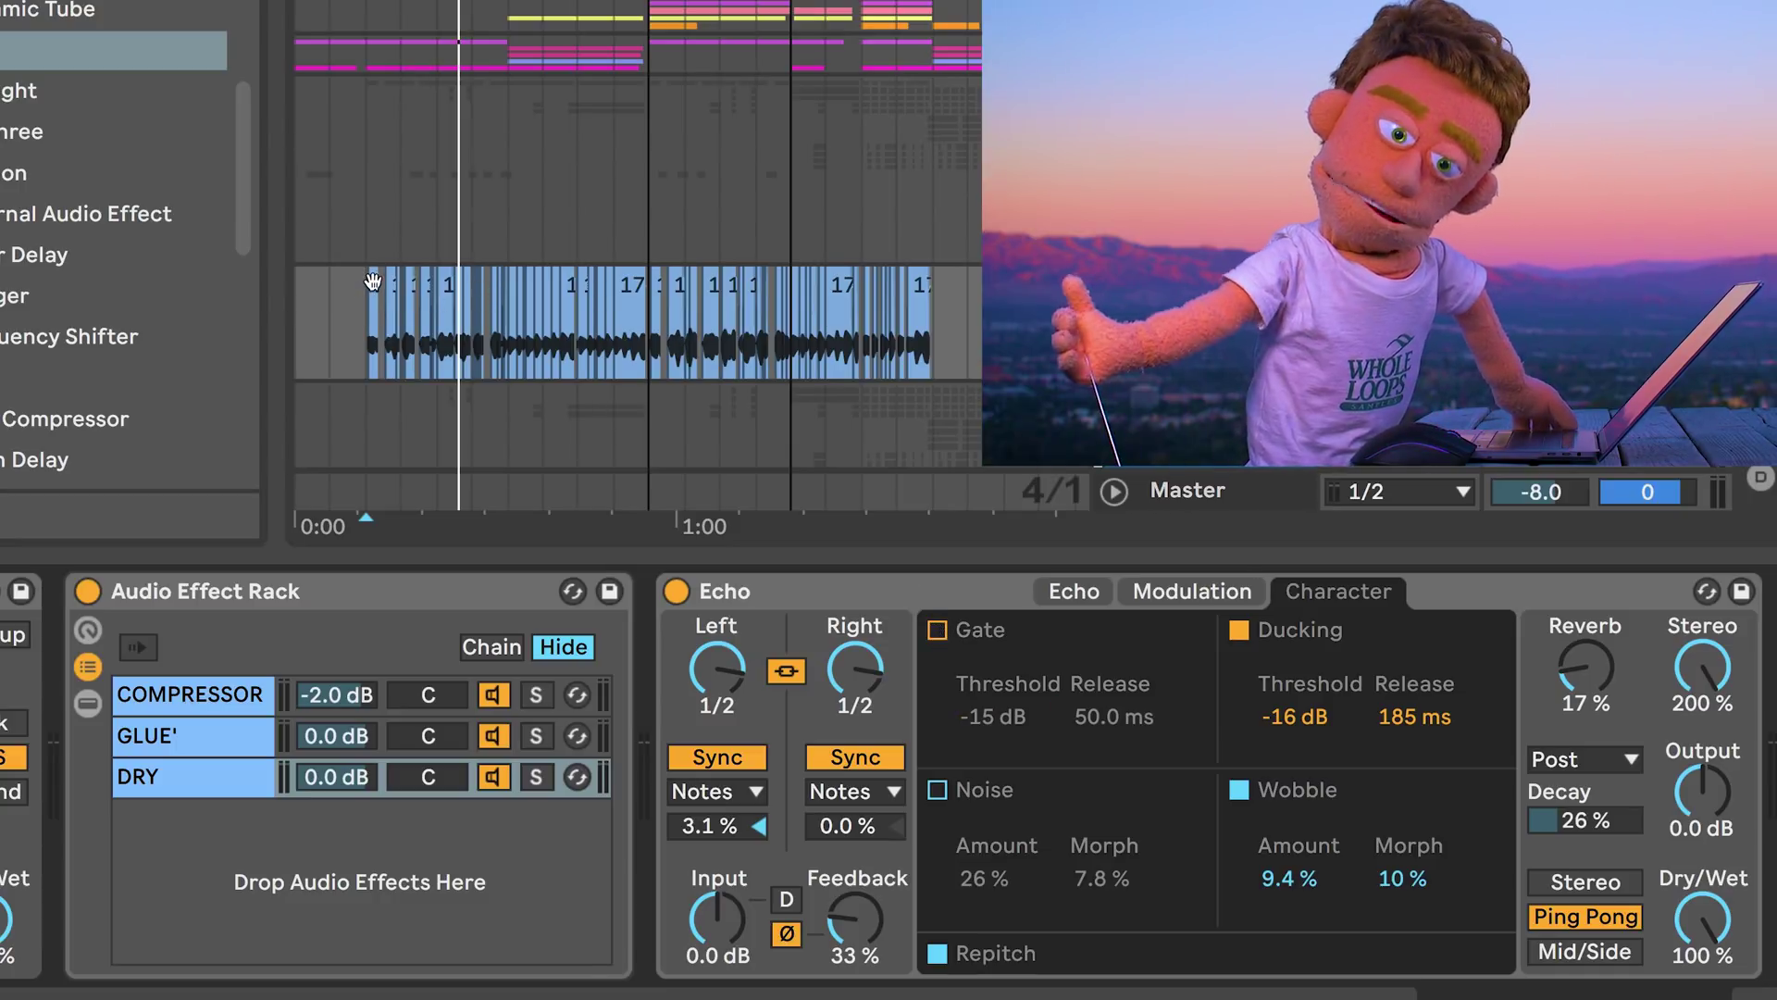
Lower the Echo's Dry/Wet from 71% to 41% while auditioning the mix.
{"action": "scroll", "coordinate": [365, 324], "scroll_direction": "up", "scroll_amount": 3}
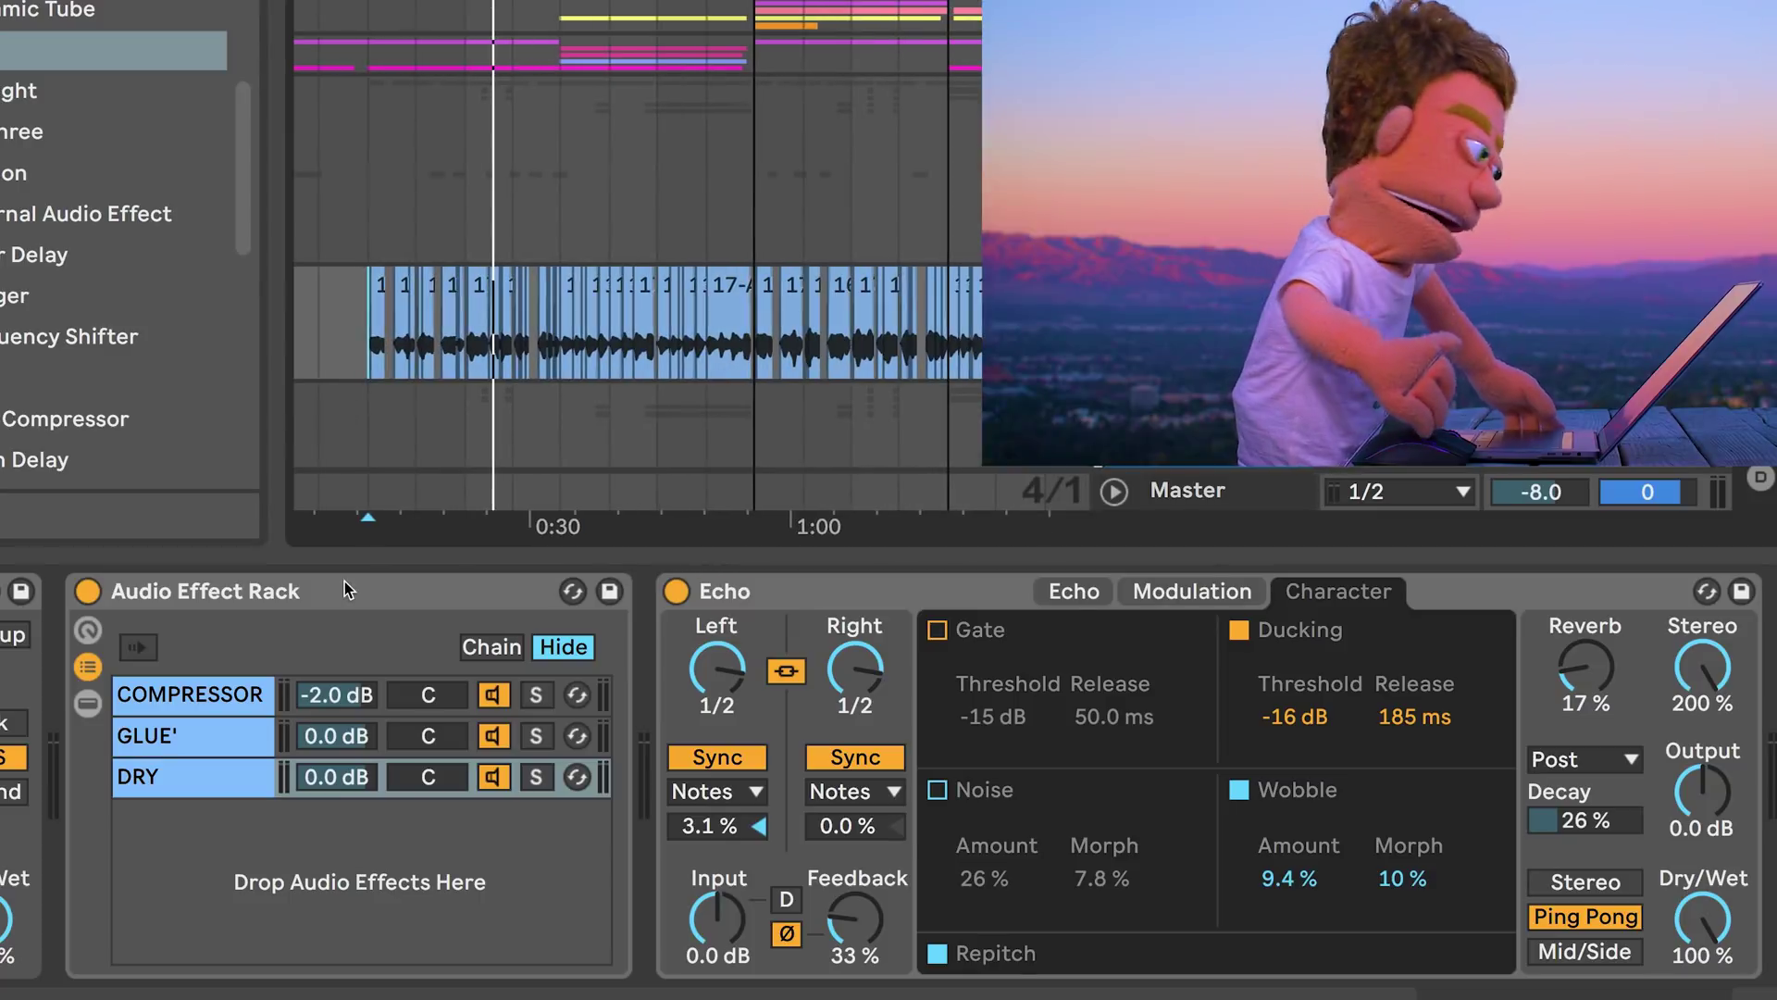
{"action": "key", "text": "space"}
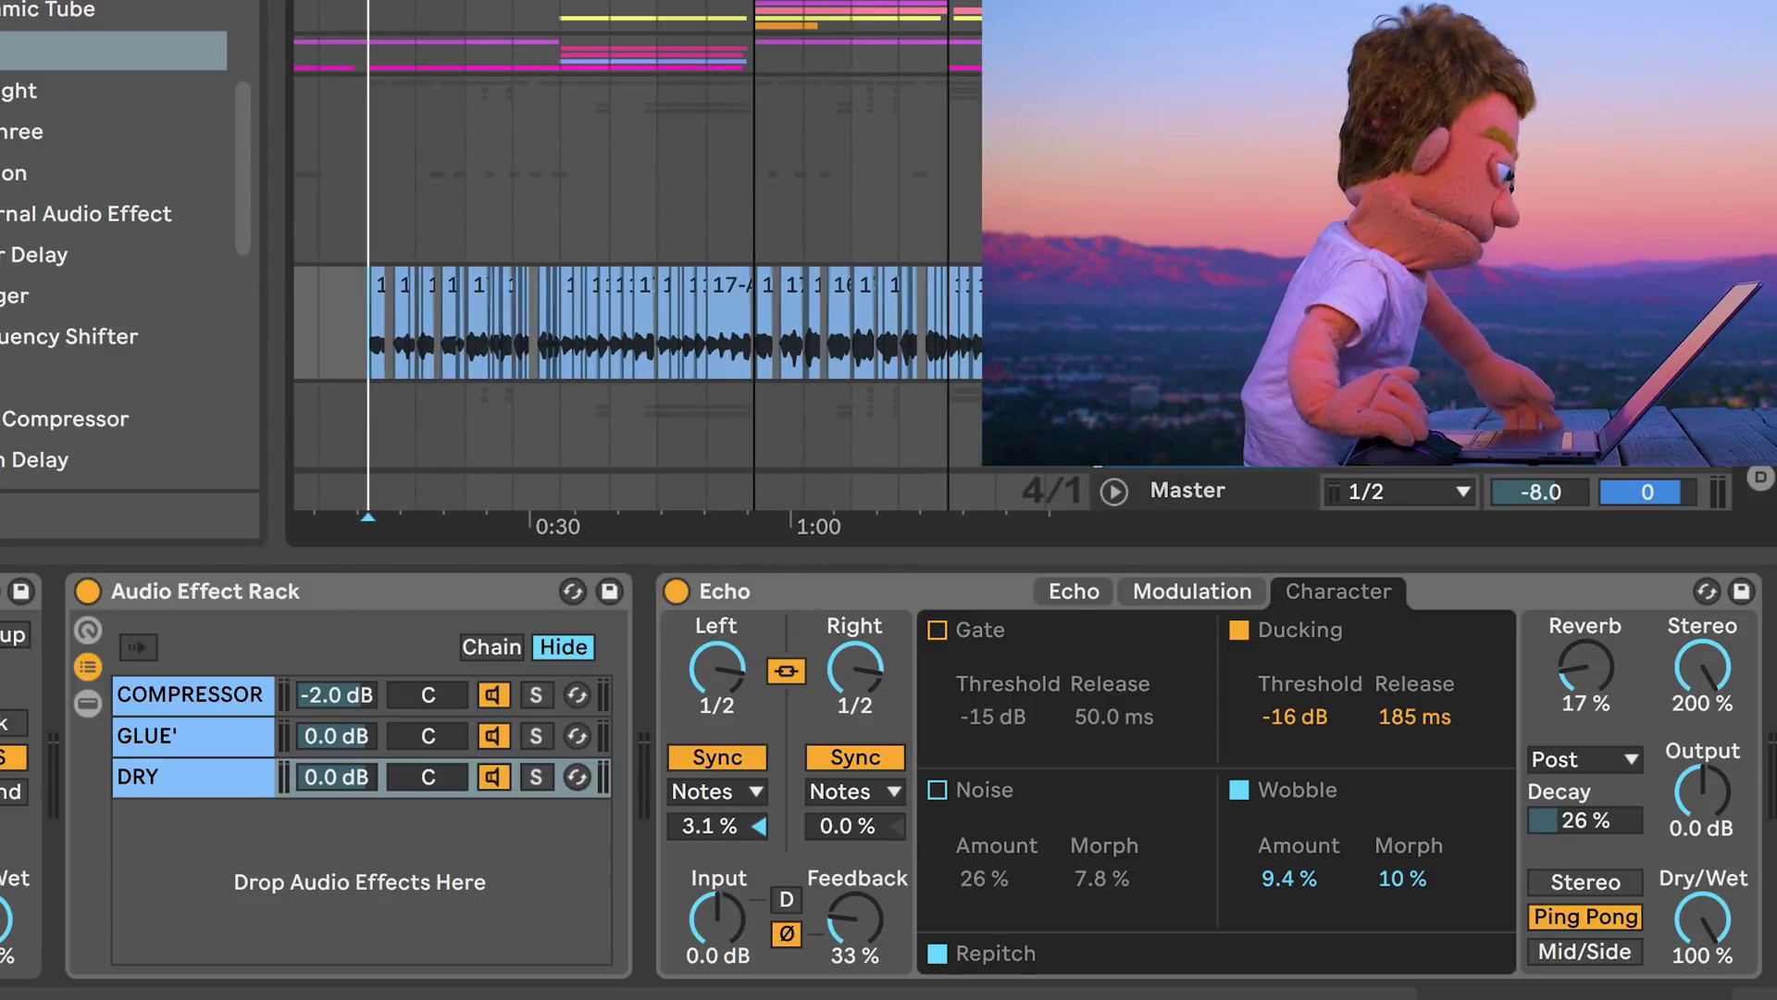
{"action": "key", "text": "space"}
{"action": "left_click_drag", "start_coordinate": [1729, 909], "coordinate": [1729, 937]}
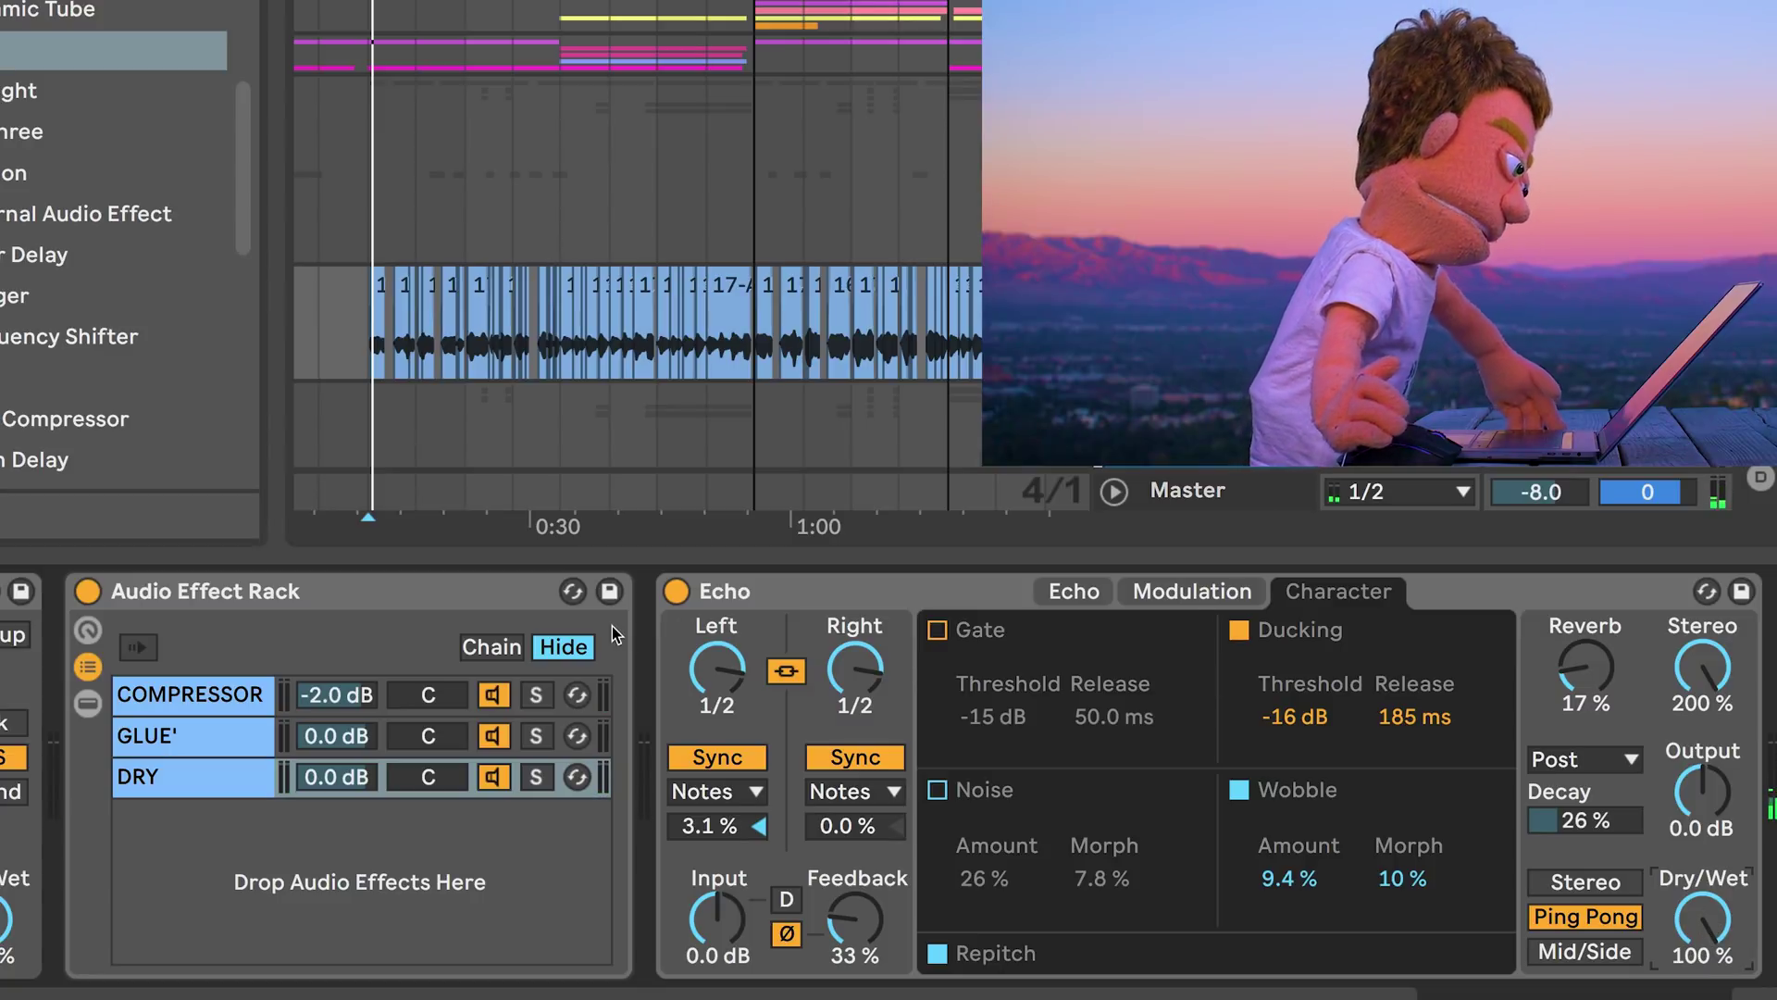
{"action": "left_click", "coordinate": [889, 585]}
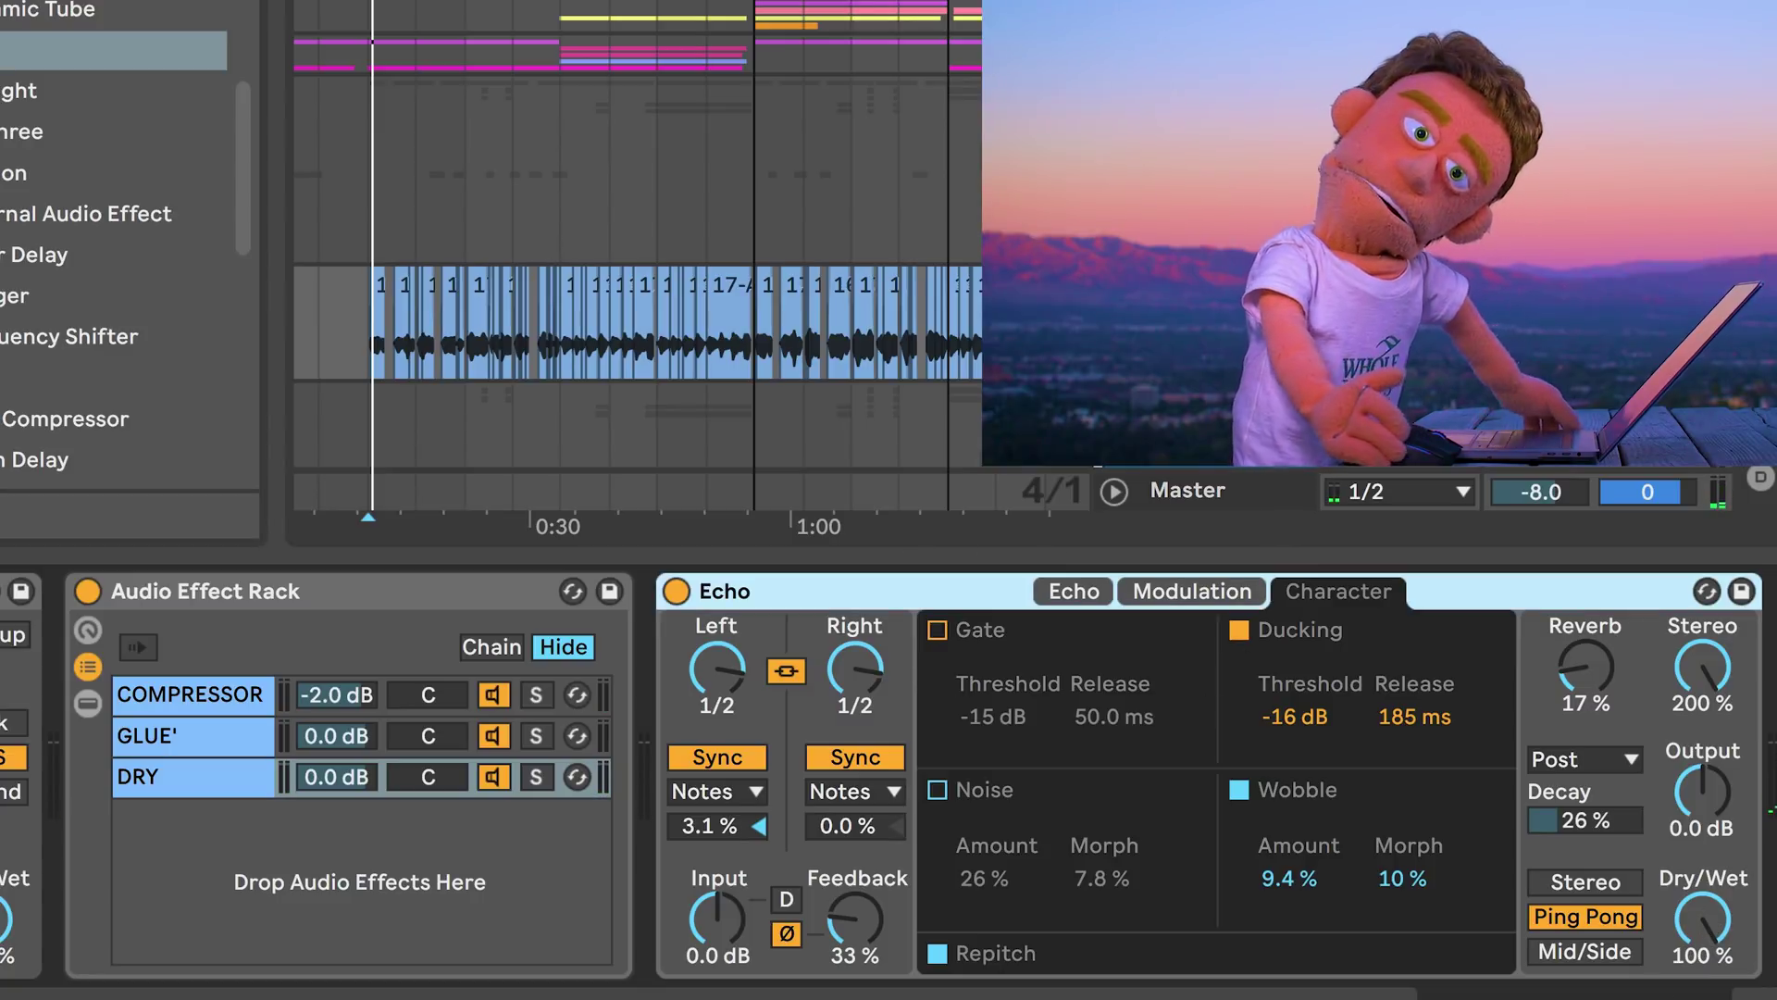
{"action": "left_click_drag", "start_coordinate": [1720, 916], "coordinate": [1720, 971]}
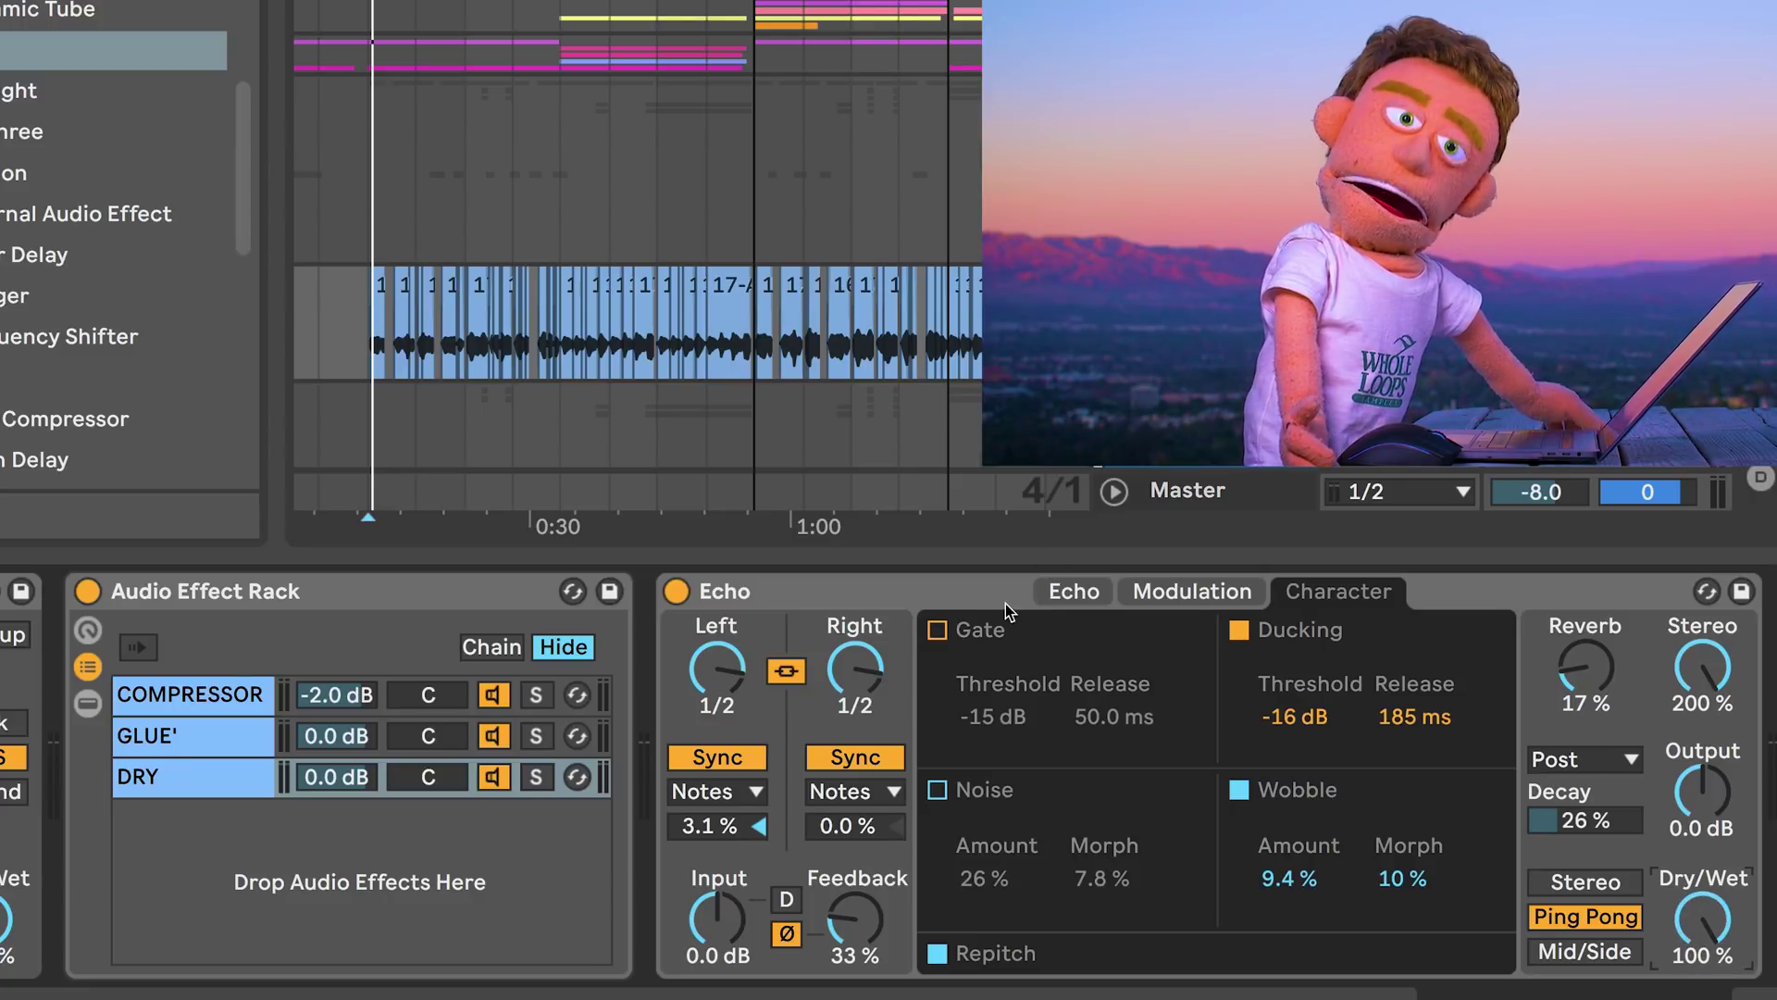
Group the Echo into a new Audio Effect Rack and add a second chain named DRY.
{"action": "left_click", "coordinate": [956, 594]}
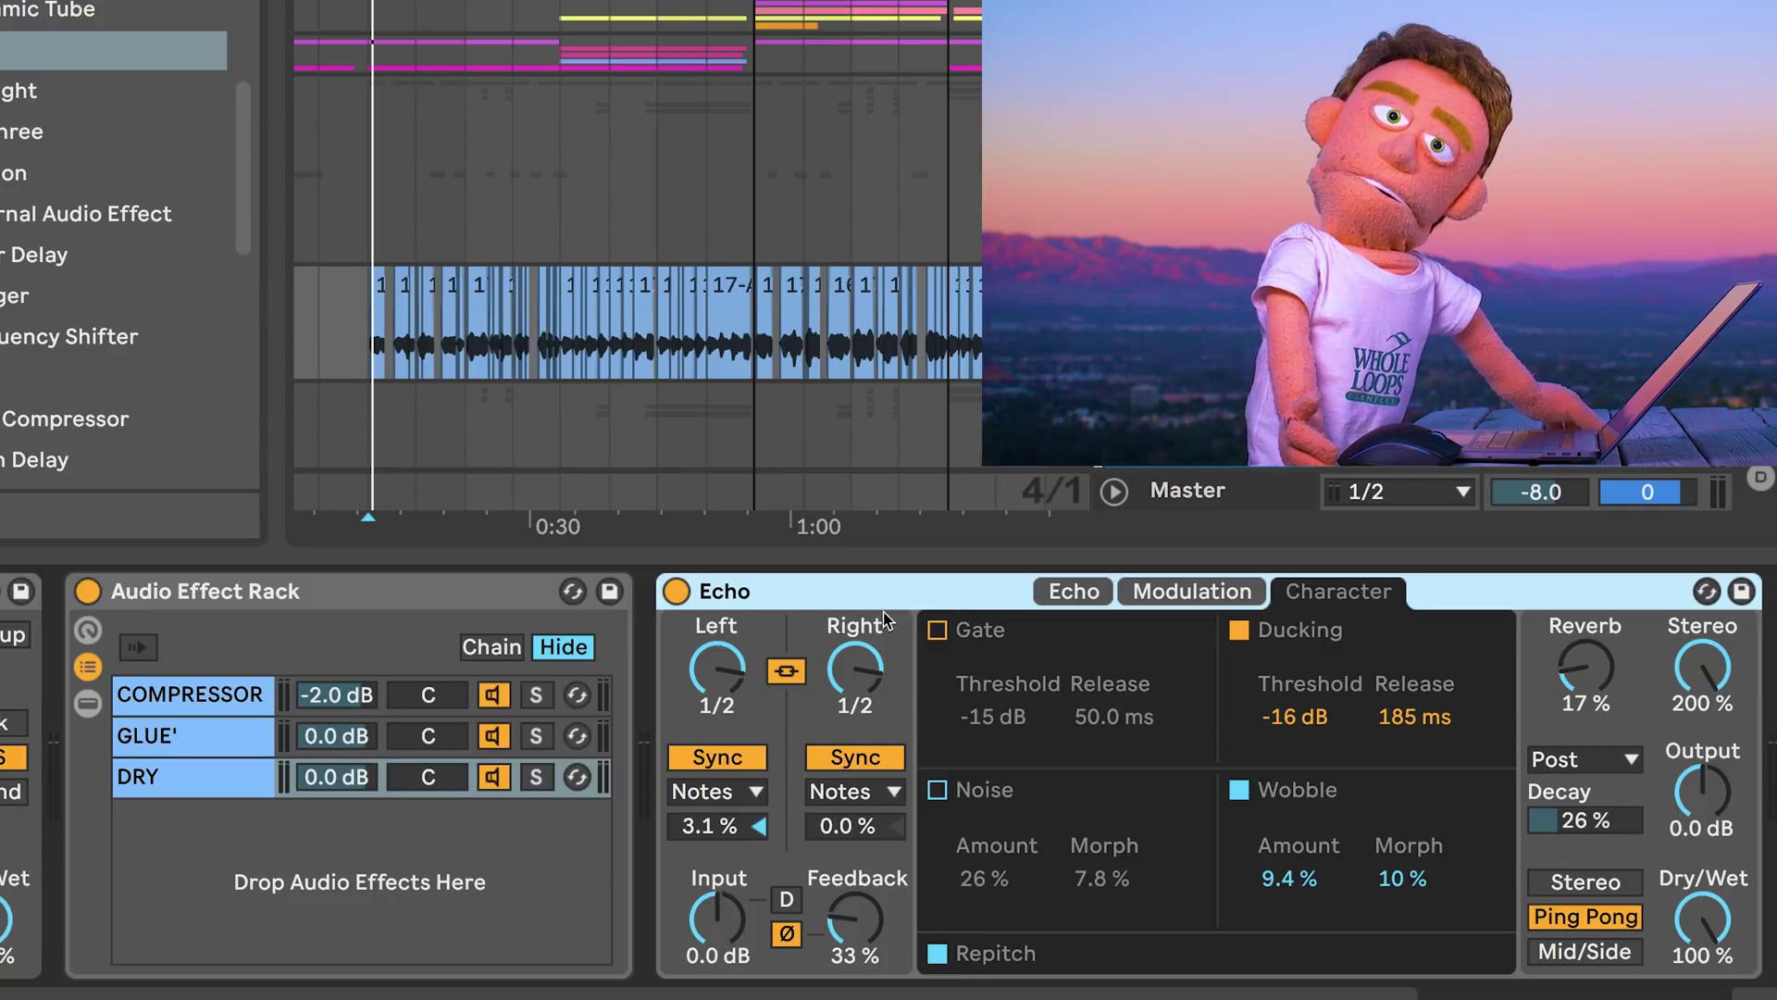
{"action": "key", "text": "ctrl+g"}
{"action": "left_click", "coordinate": [683, 670]}
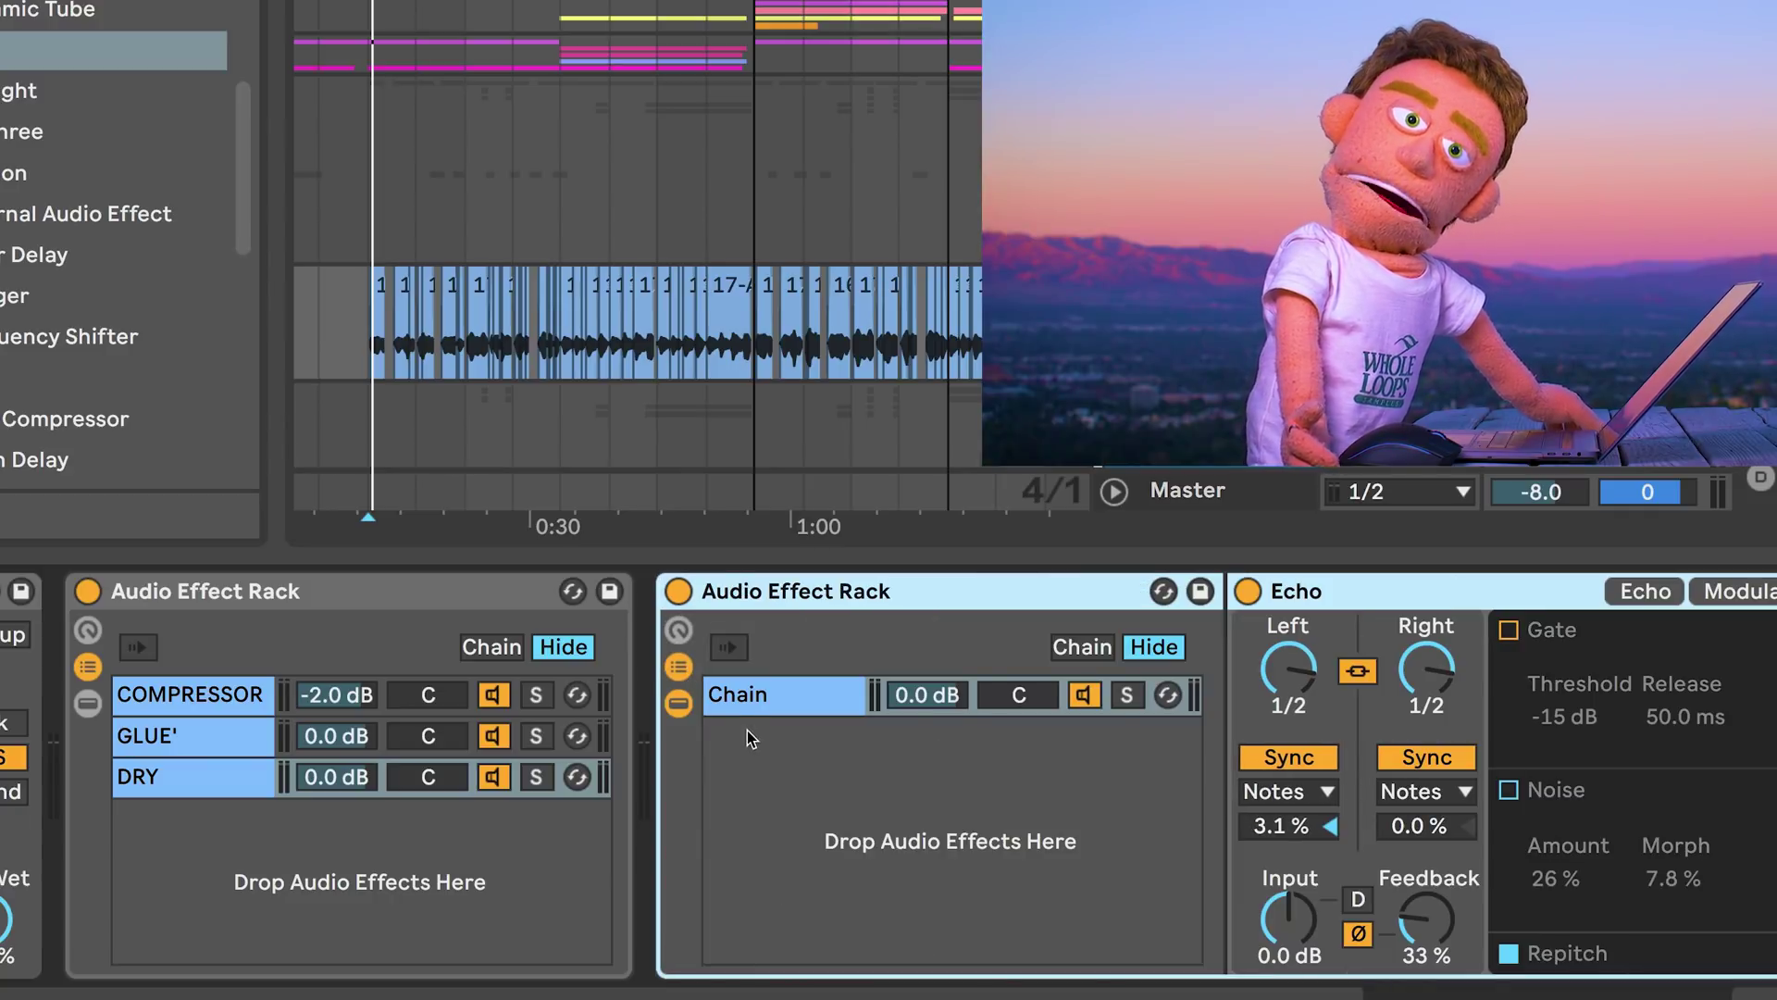
{"action": "key", "text": "ctrl+alt+t"}
{"action": "key", "text": "ctrl+r"}
{"action": "type", "text": "DRY"}
Rename the chain holding the Echo to 1/2.
{"action": "left_click", "coordinate": [759, 694]}
{"action": "key", "text": "ctrl+r"}
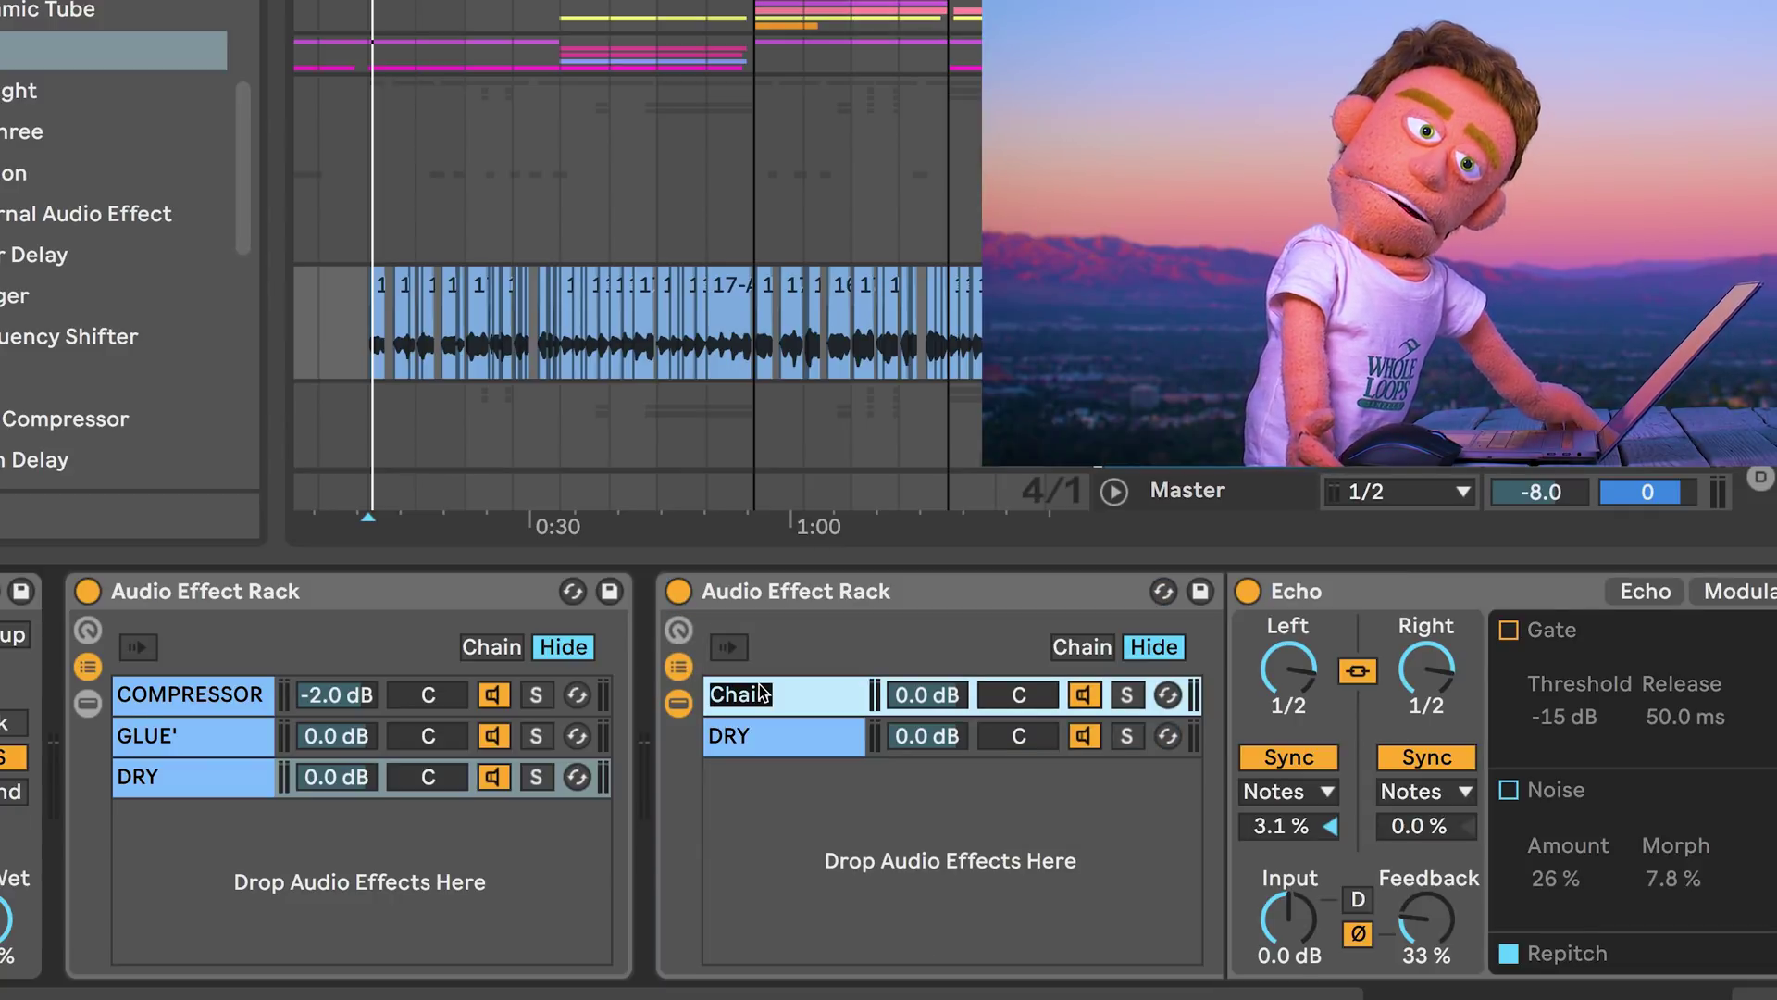
{"action": "type", "text": "1/3"}
{"action": "key", "text": "BackSpace"}
{"action": "type", "text": "2"}
{"action": "key", "text": "Return"}
Turn the 1/2 chain down to -11.8 dB and set the Echo's Ducking Threshold to -20 dB.
{"action": "key", "text": "space"}
{"action": "left_click_drag", "start_coordinate": [927, 694], "coordinate": [927, 731]}
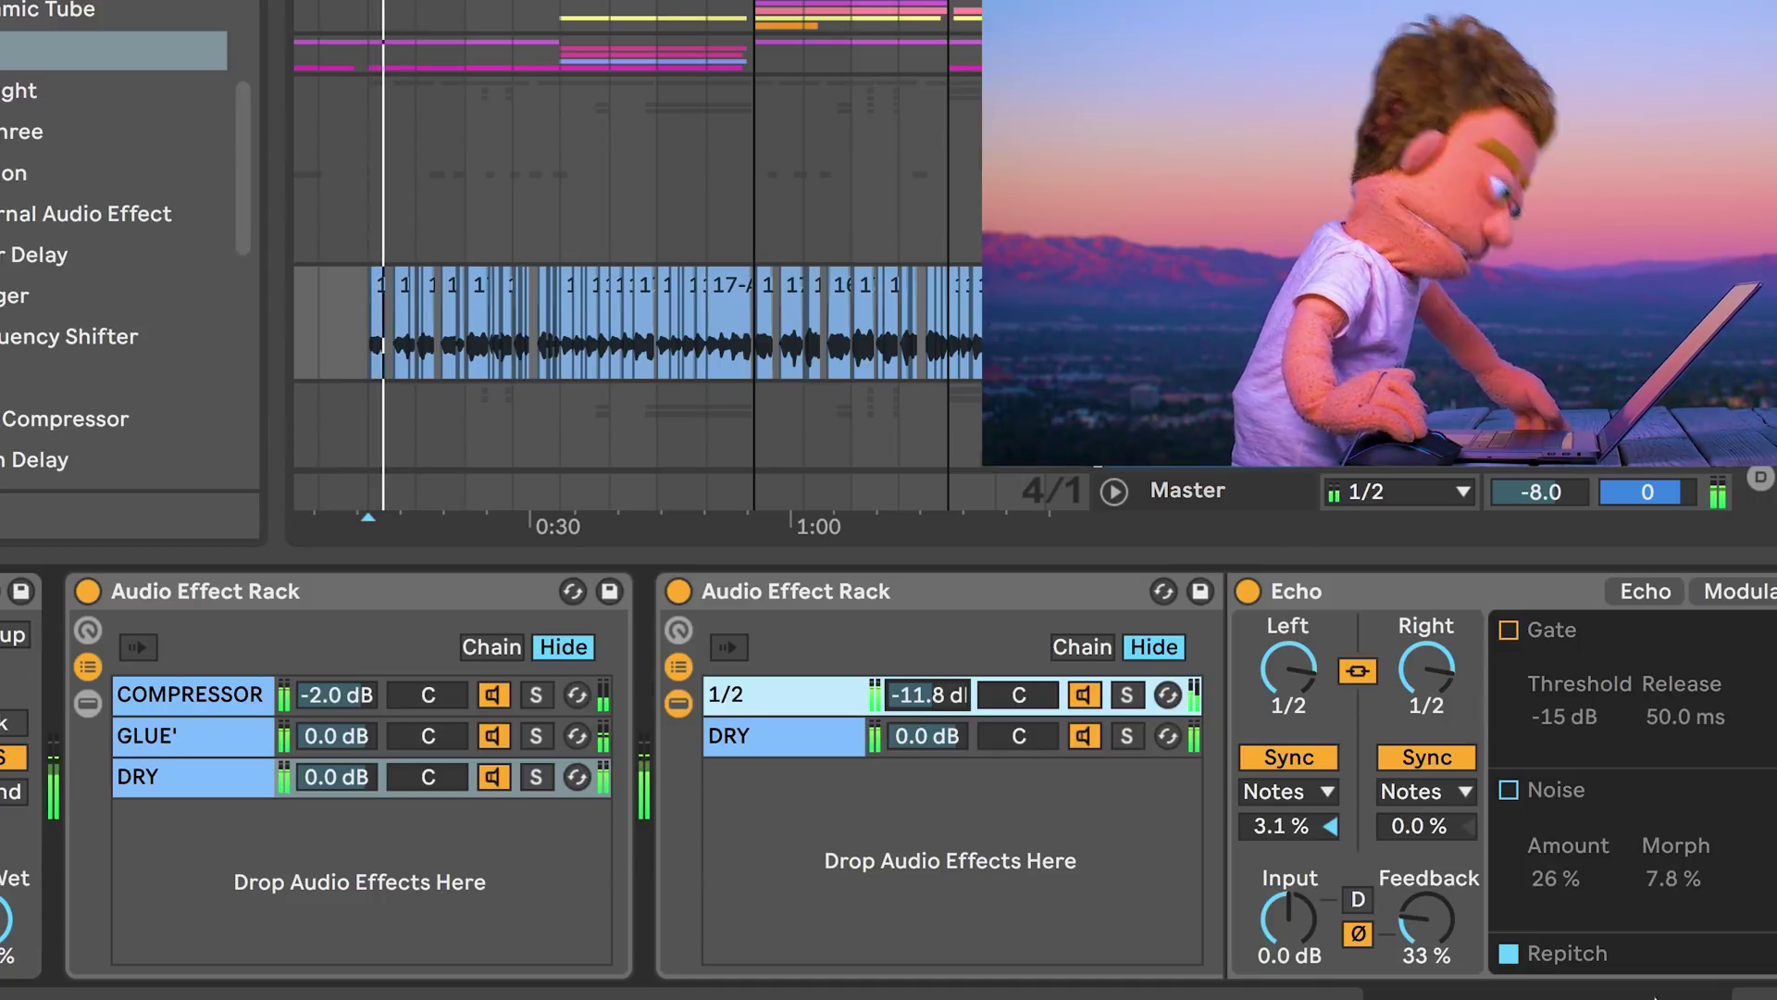
{"action": "scroll", "coordinate": [925, 777], "scroll_direction": "right", "scroll_amount": 5}
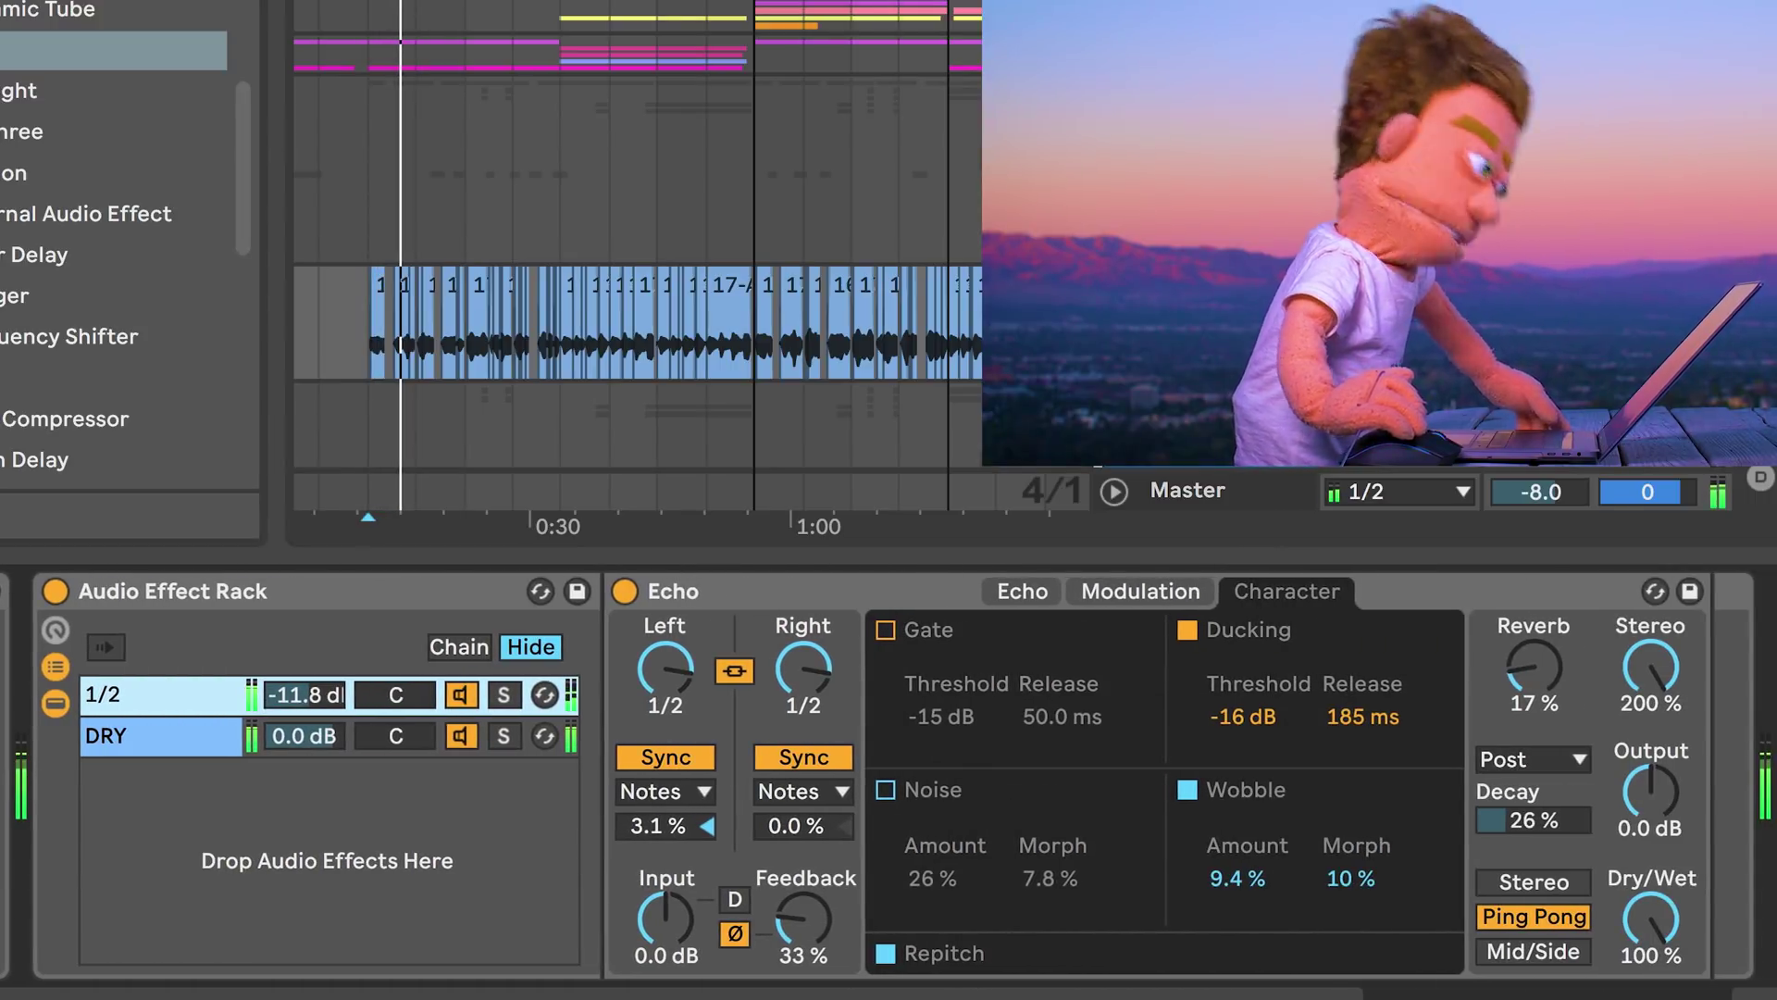
{"action": "left_click_drag", "start_coordinate": [279, 699], "coordinate": [280, 693]}
{"action": "left_click_drag", "start_coordinate": [1229, 708], "coordinate": [1230, 730]}
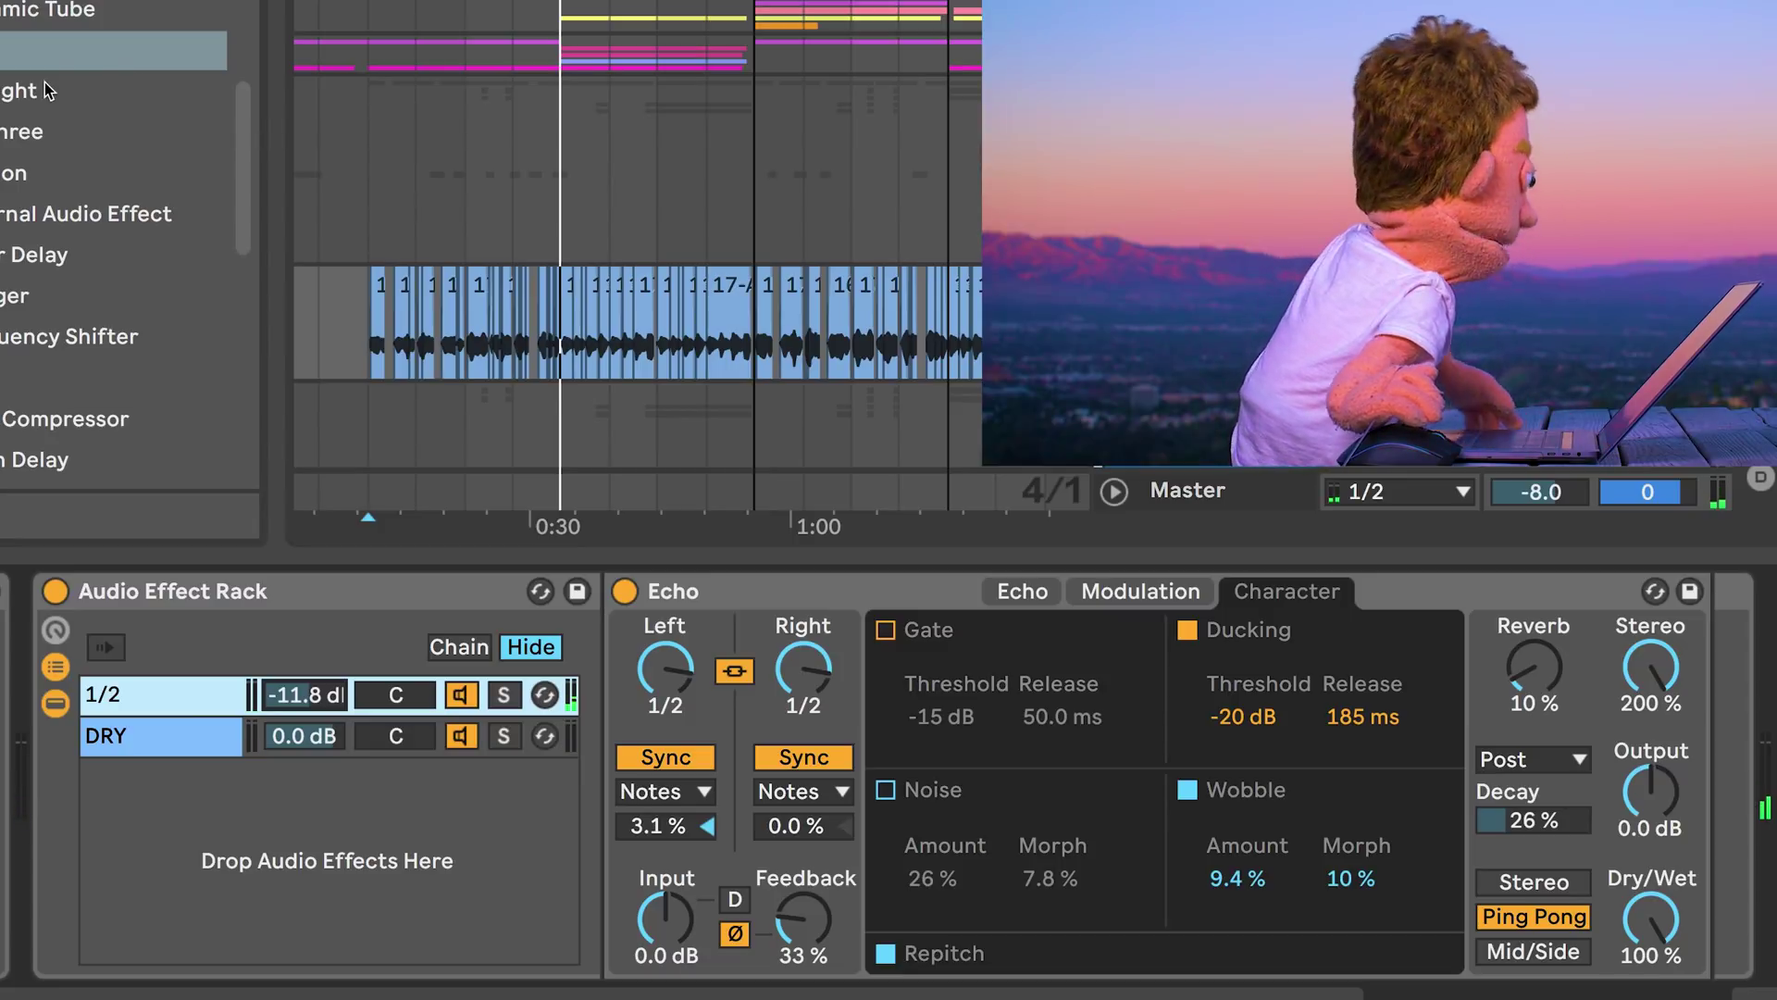
{"action": "left_click", "coordinate": [111, 50]}
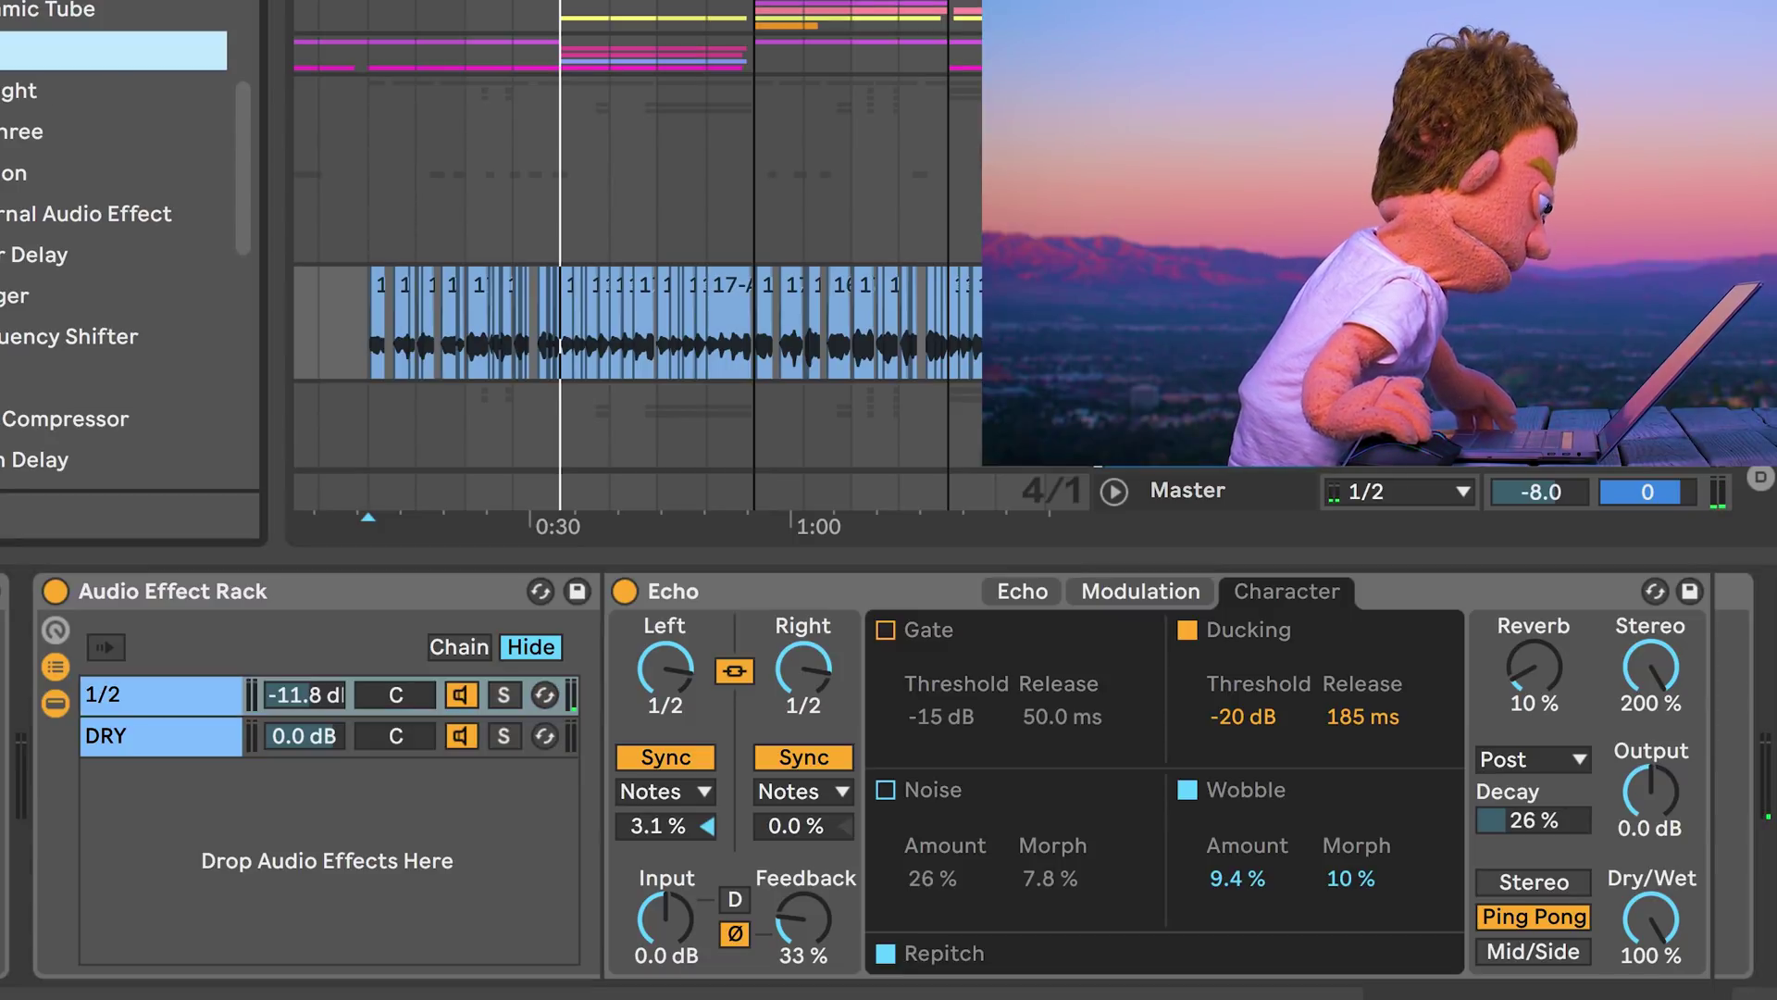
Drop an Echo preset into the rack as a new SLAP chain with 1/32 dotted delays.
{"action": "left_click_drag", "start_coordinate": [341, 566], "coordinate": [321, 833]}
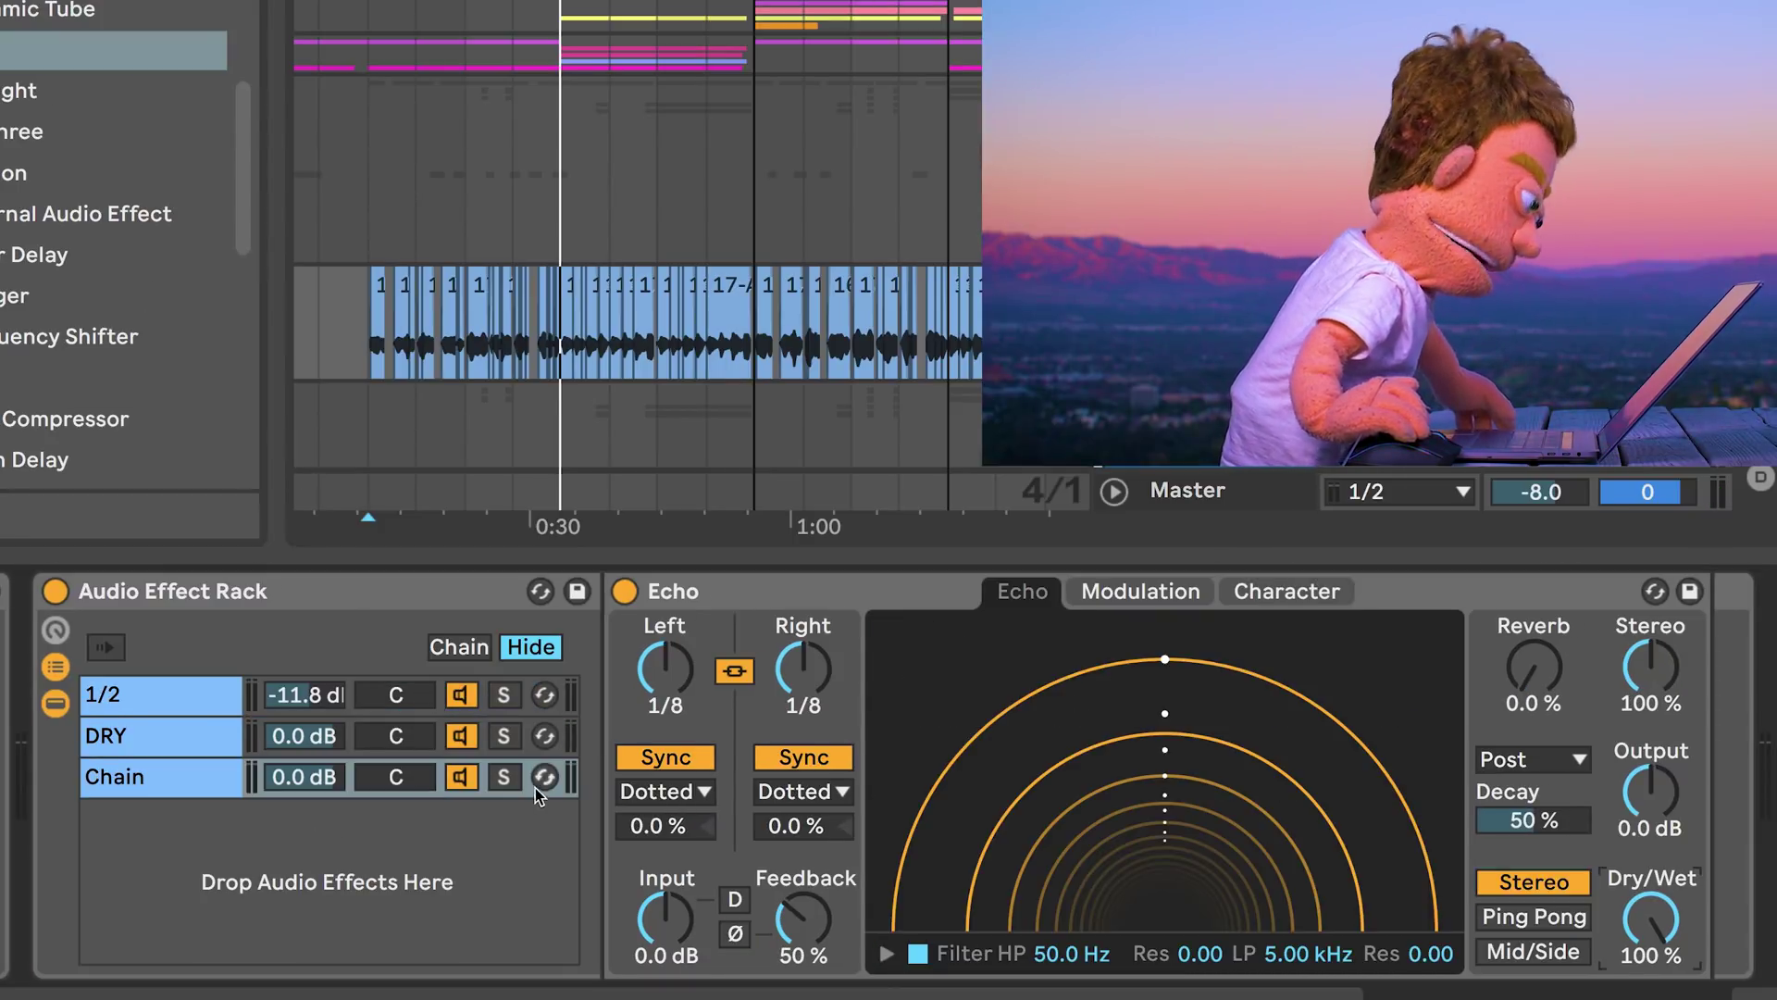
{"action": "left_click", "coordinate": [159, 776]}
{"action": "key", "text": "ctrl+r"}
{"action": "type", "text": "1/"}
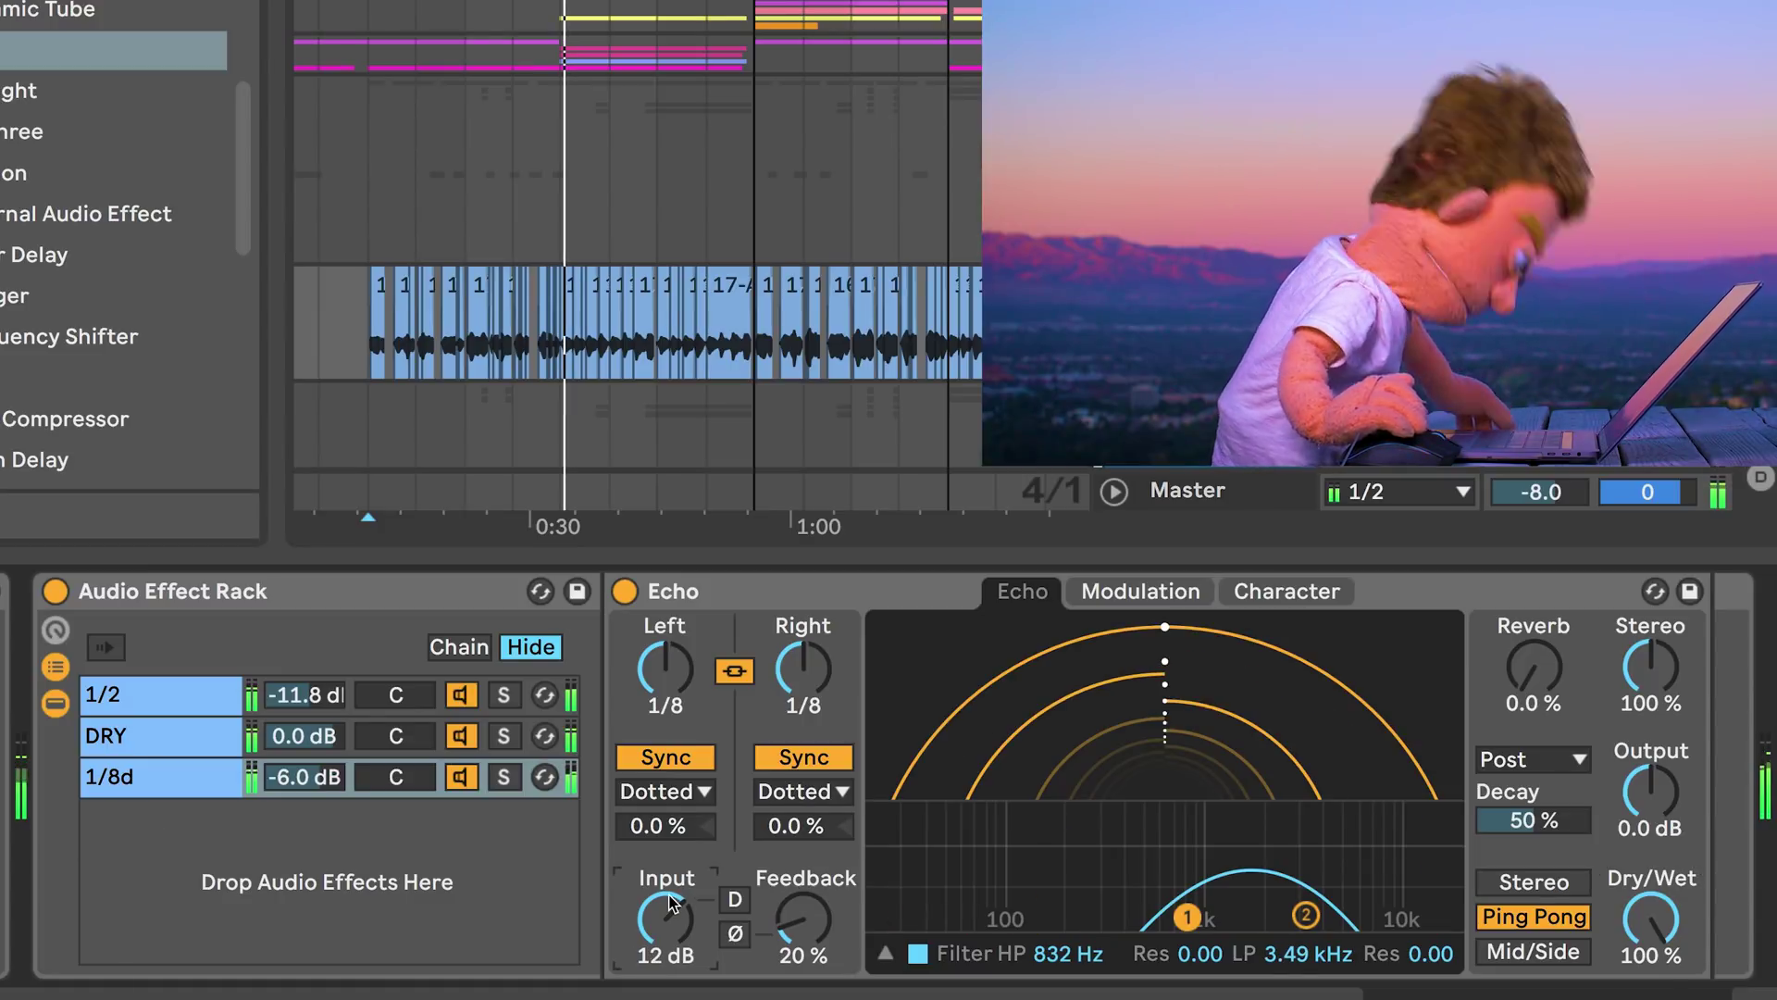
{"action": "left_click", "coordinate": [665, 668]}
{"action": "left_click_drag", "start_coordinate": [666, 669], "coordinate": [687, 678]}
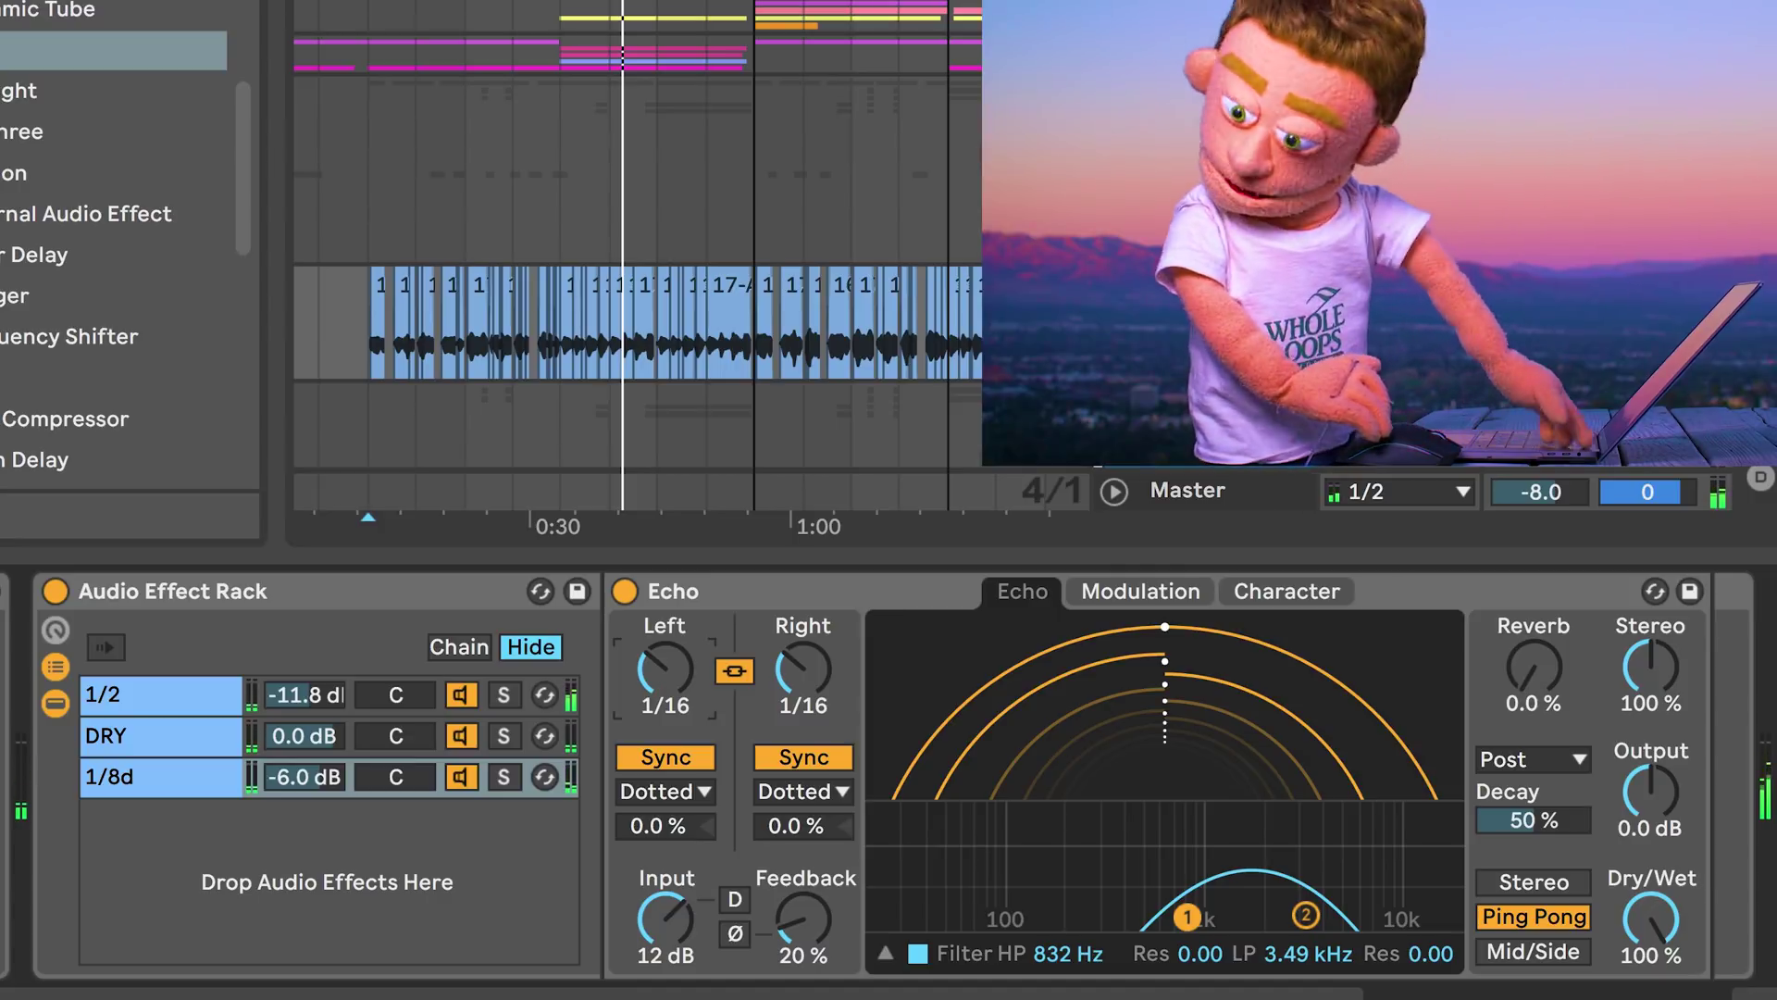
{"action": "key", "text": "Down"}
Move the SLAP chain above DRY and lower its volume to about -16 dB.
{"action": "key", "text": "space"}
{"action": "key", "text": "space"}
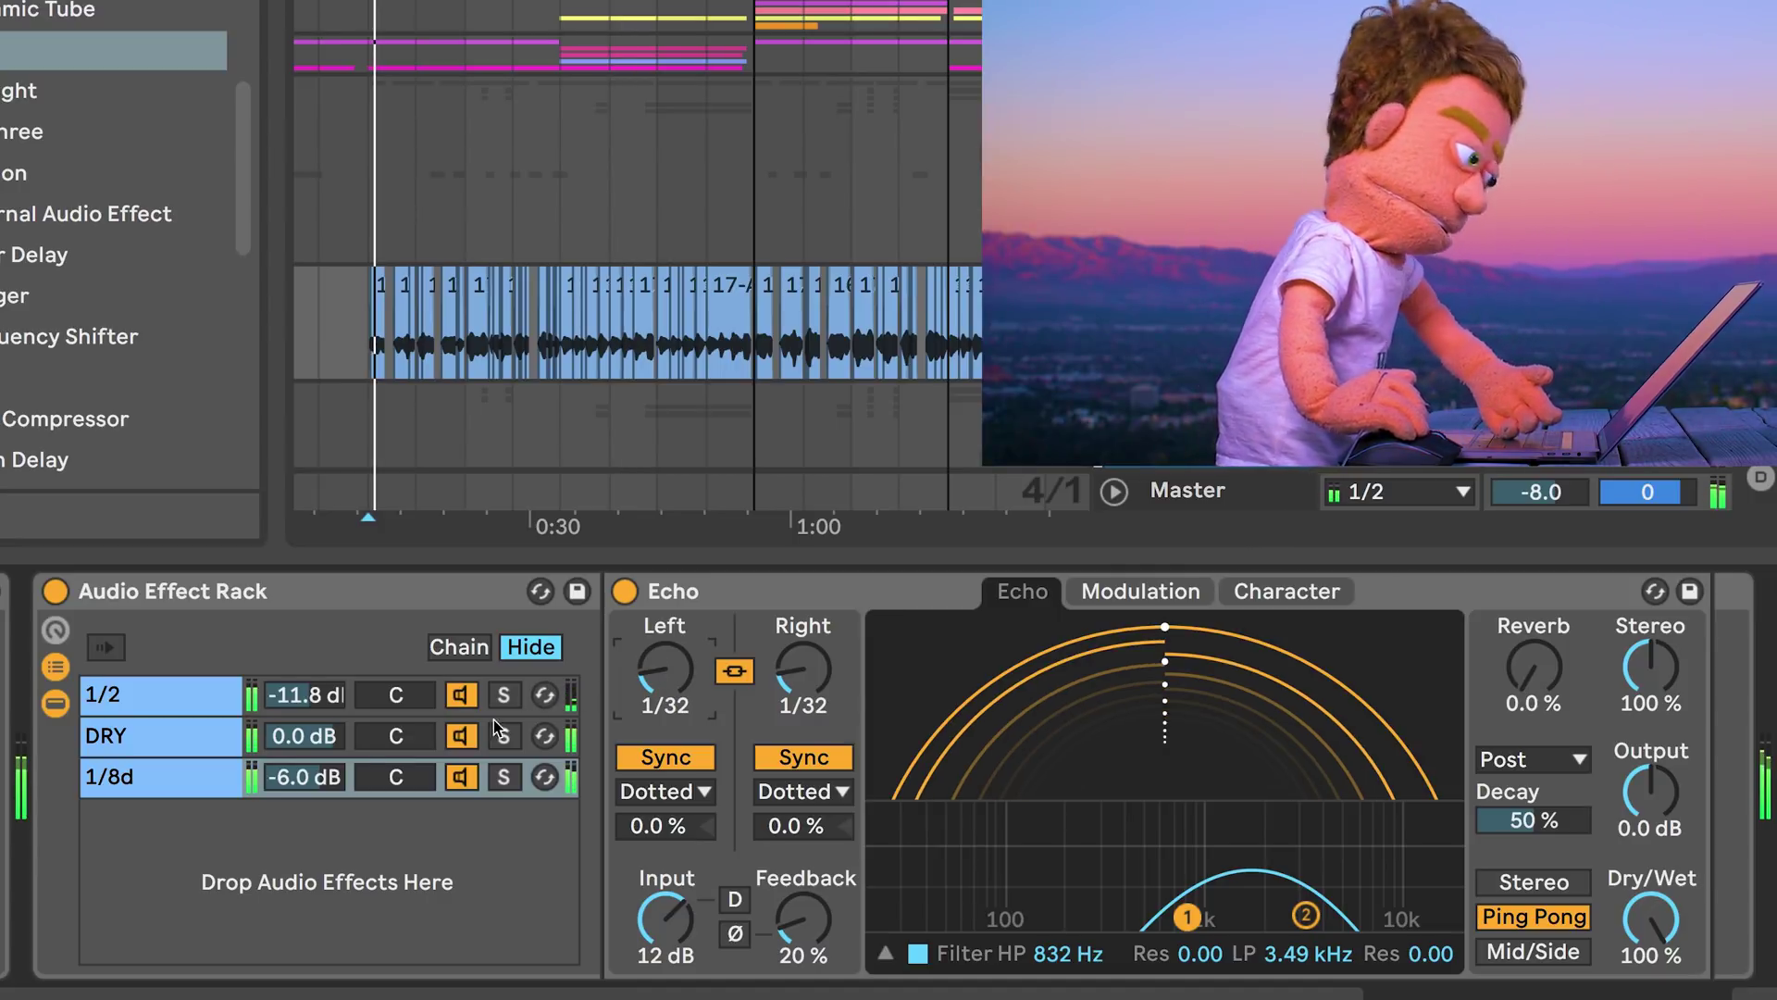
{"action": "left_click_drag", "start_coordinate": [323, 780], "coordinate": [323, 842]}
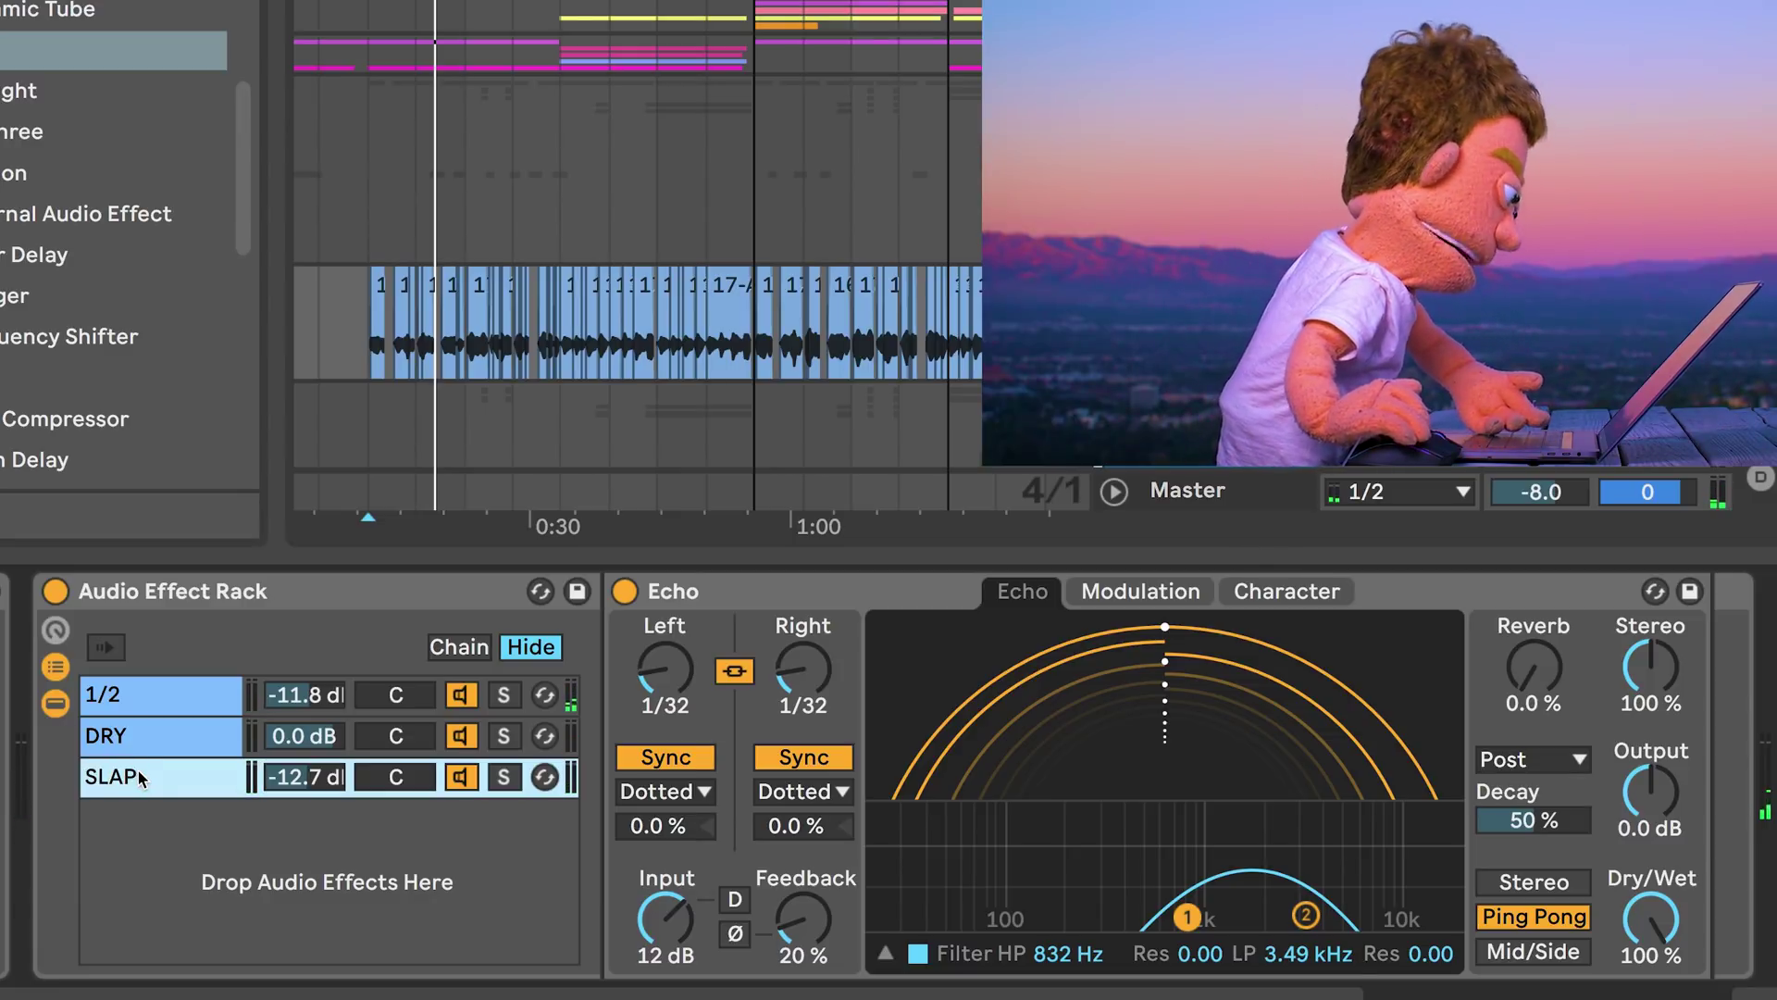
{"action": "left_click_drag", "start_coordinate": [137, 776], "coordinate": [139, 736]}
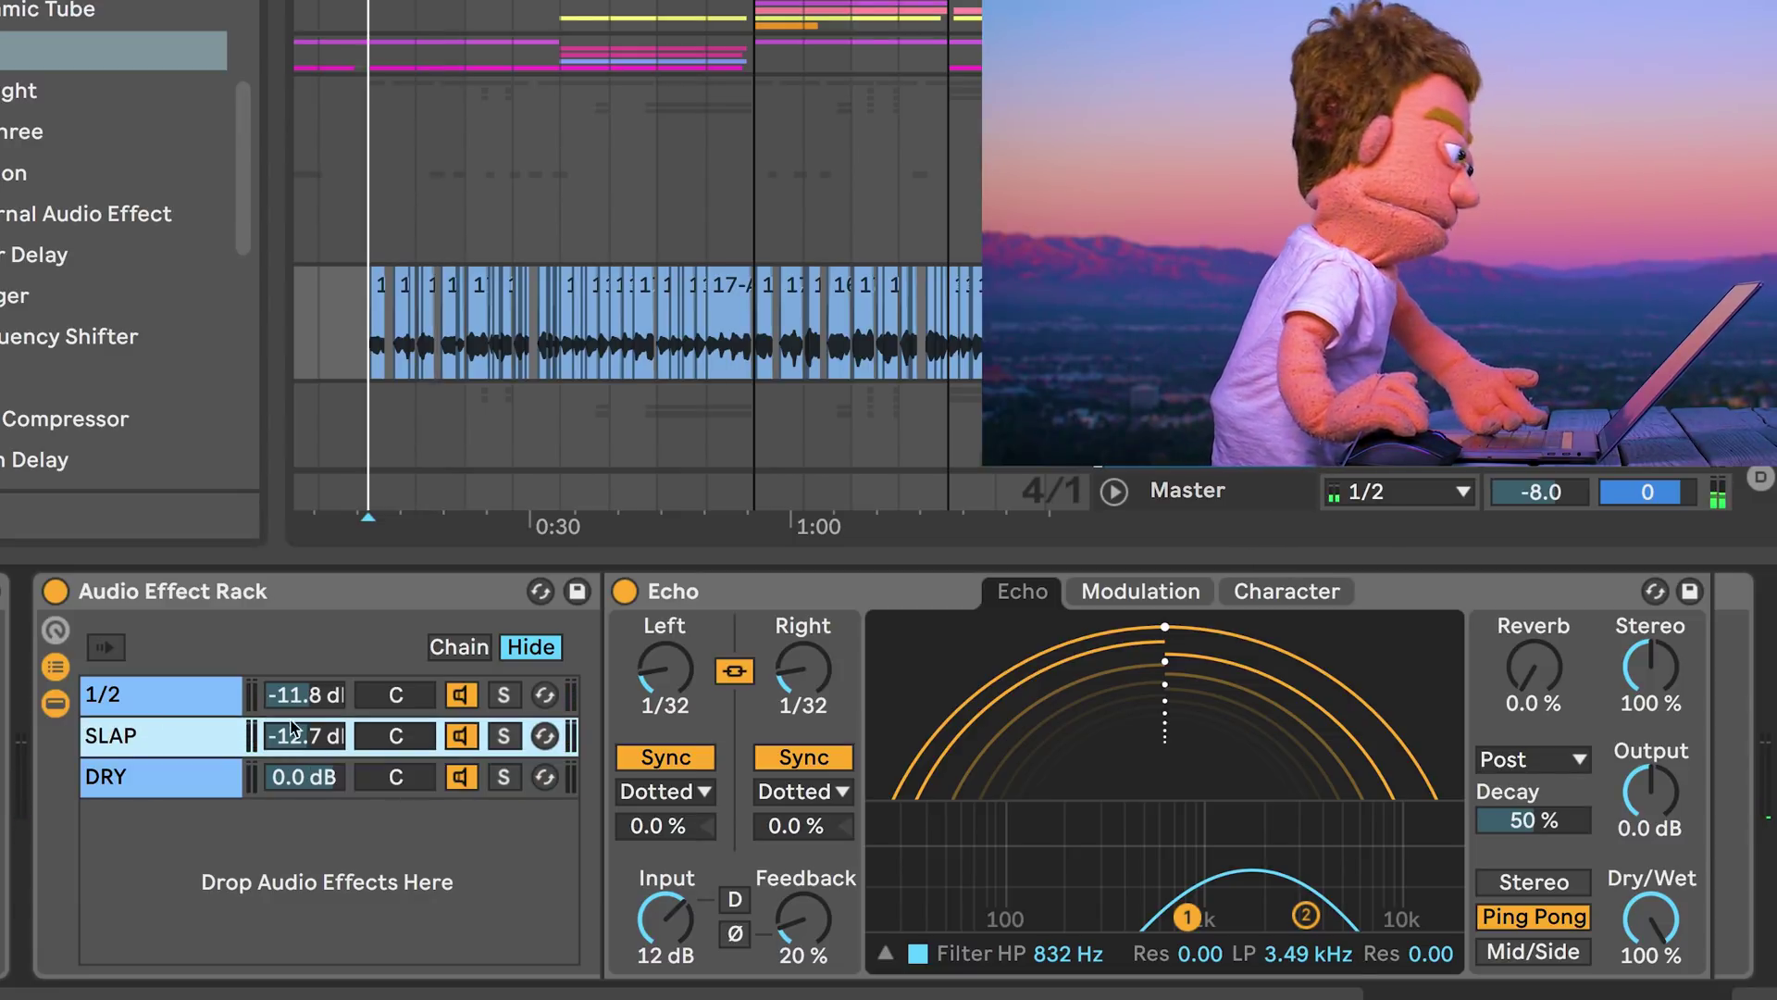
{"action": "mouse_move", "coordinate": [306, 736]}
{"action": "left_mouse_down"}
{"action": "mouse_move", "coordinate": [305, 792]}
{"action": "mouse_move", "coordinate": [306, 767]}
{"action": "left_mouse_up"}
On the SLAP Echo's Character tab, set Wobble morph about 15%, amount about 23%, and boost Input.
{"action": "left_click", "coordinate": [1305, 592]}
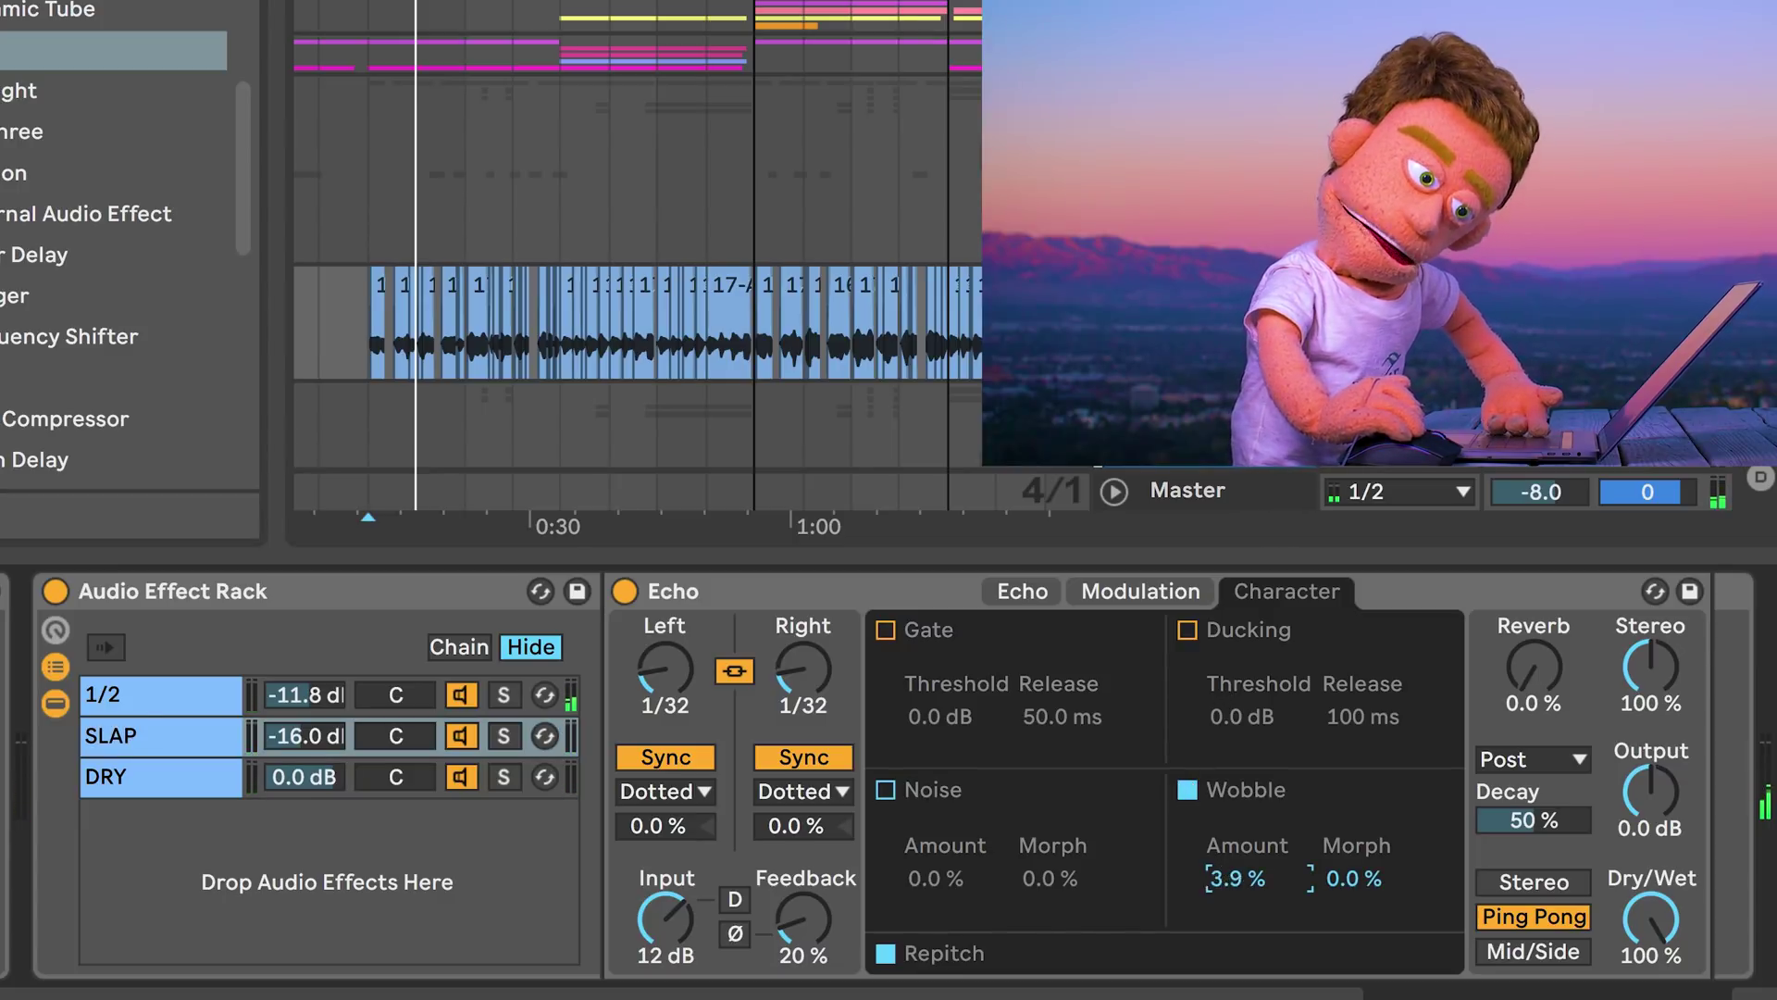
{"action": "mouse_move", "coordinate": [1333, 879]}
{"action": "left_mouse_down"}
{"action": "mouse_move", "coordinate": [1242, 880]}
{"action": "mouse_move", "coordinate": [1347, 874]}
{"action": "left_mouse_up"}
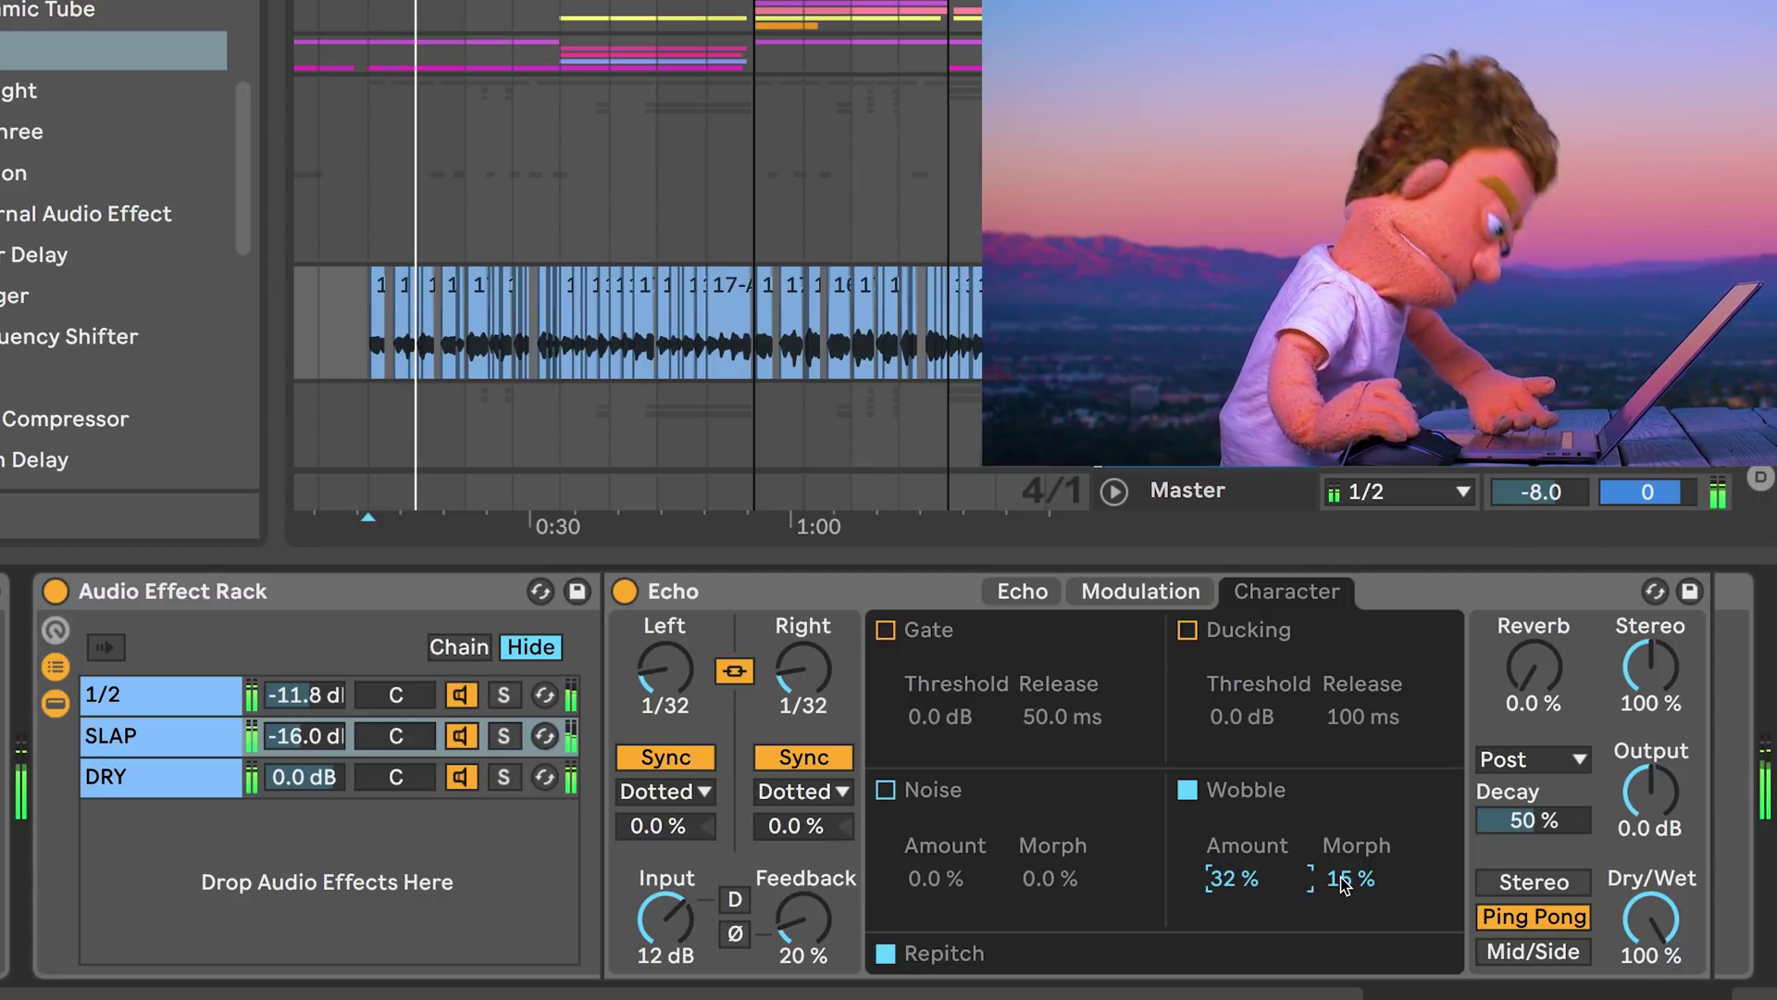
{"action": "mouse_move", "coordinate": [1224, 884]}
{"action": "left_mouse_down"}
{"action": "mouse_move", "coordinate": [1326, 885]}
{"action": "mouse_move", "coordinate": [1224, 887]}
{"action": "left_mouse_up"}
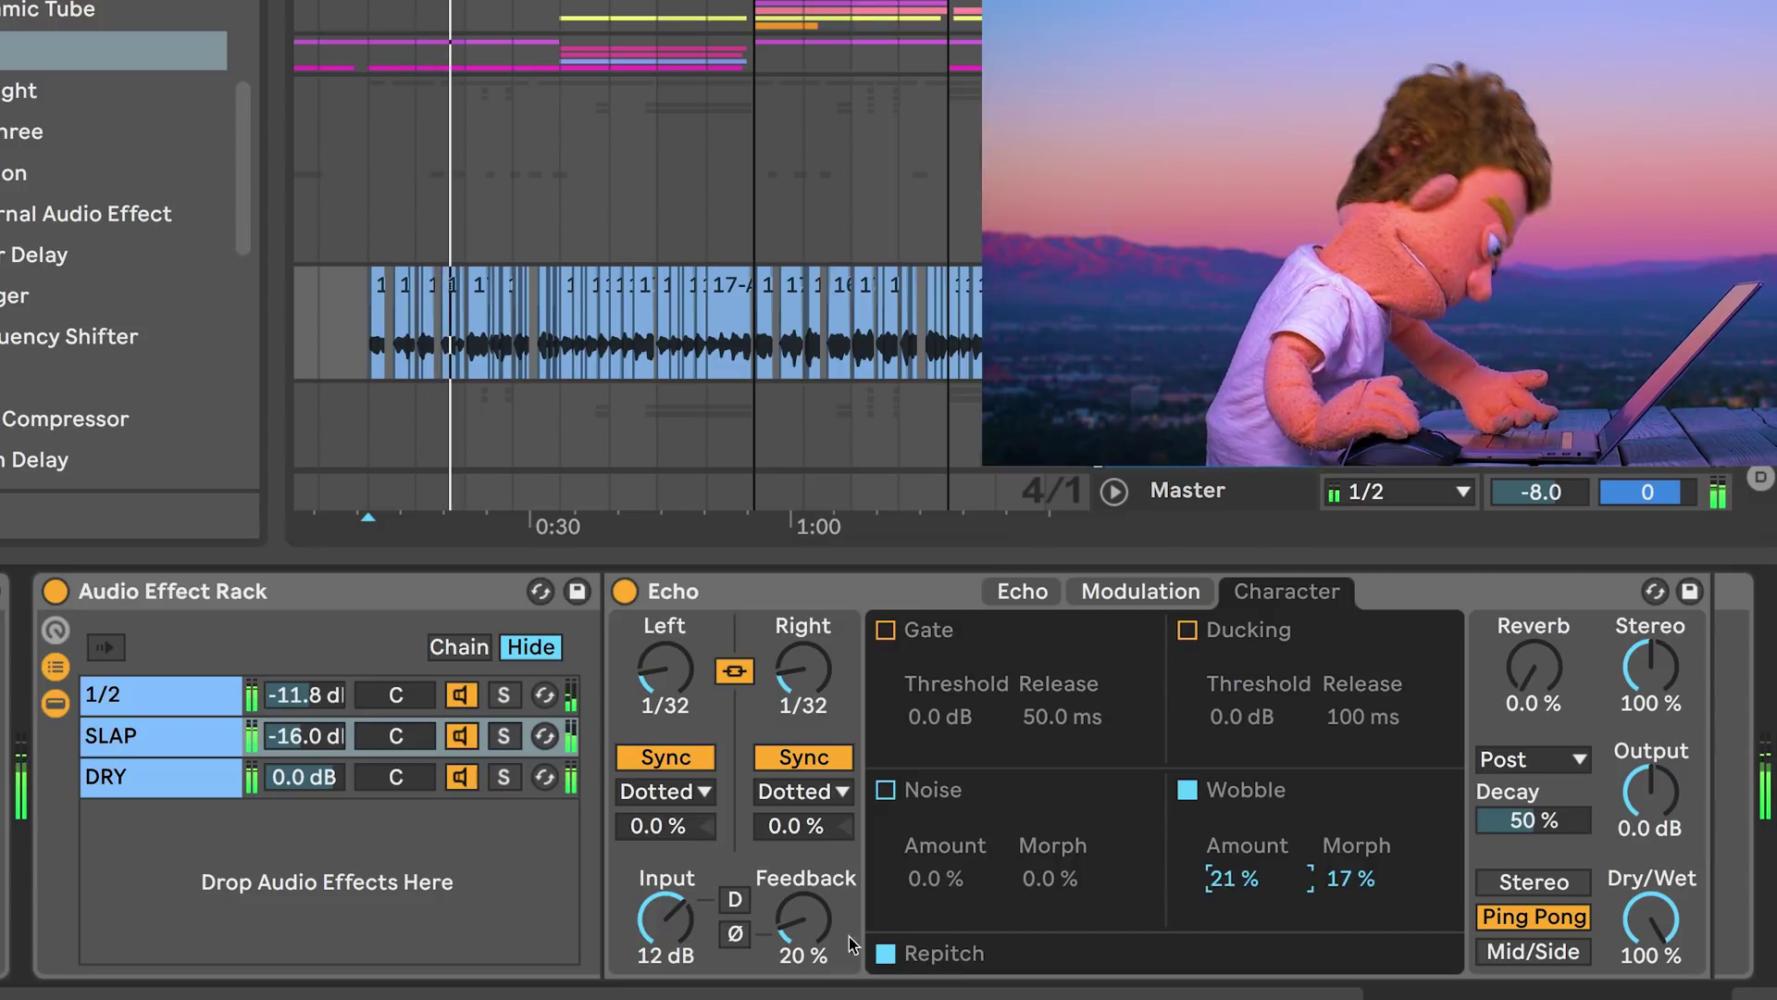
{"action": "left_click_drag", "start_coordinate": [664, 928], "coordinate": [672, 922]}
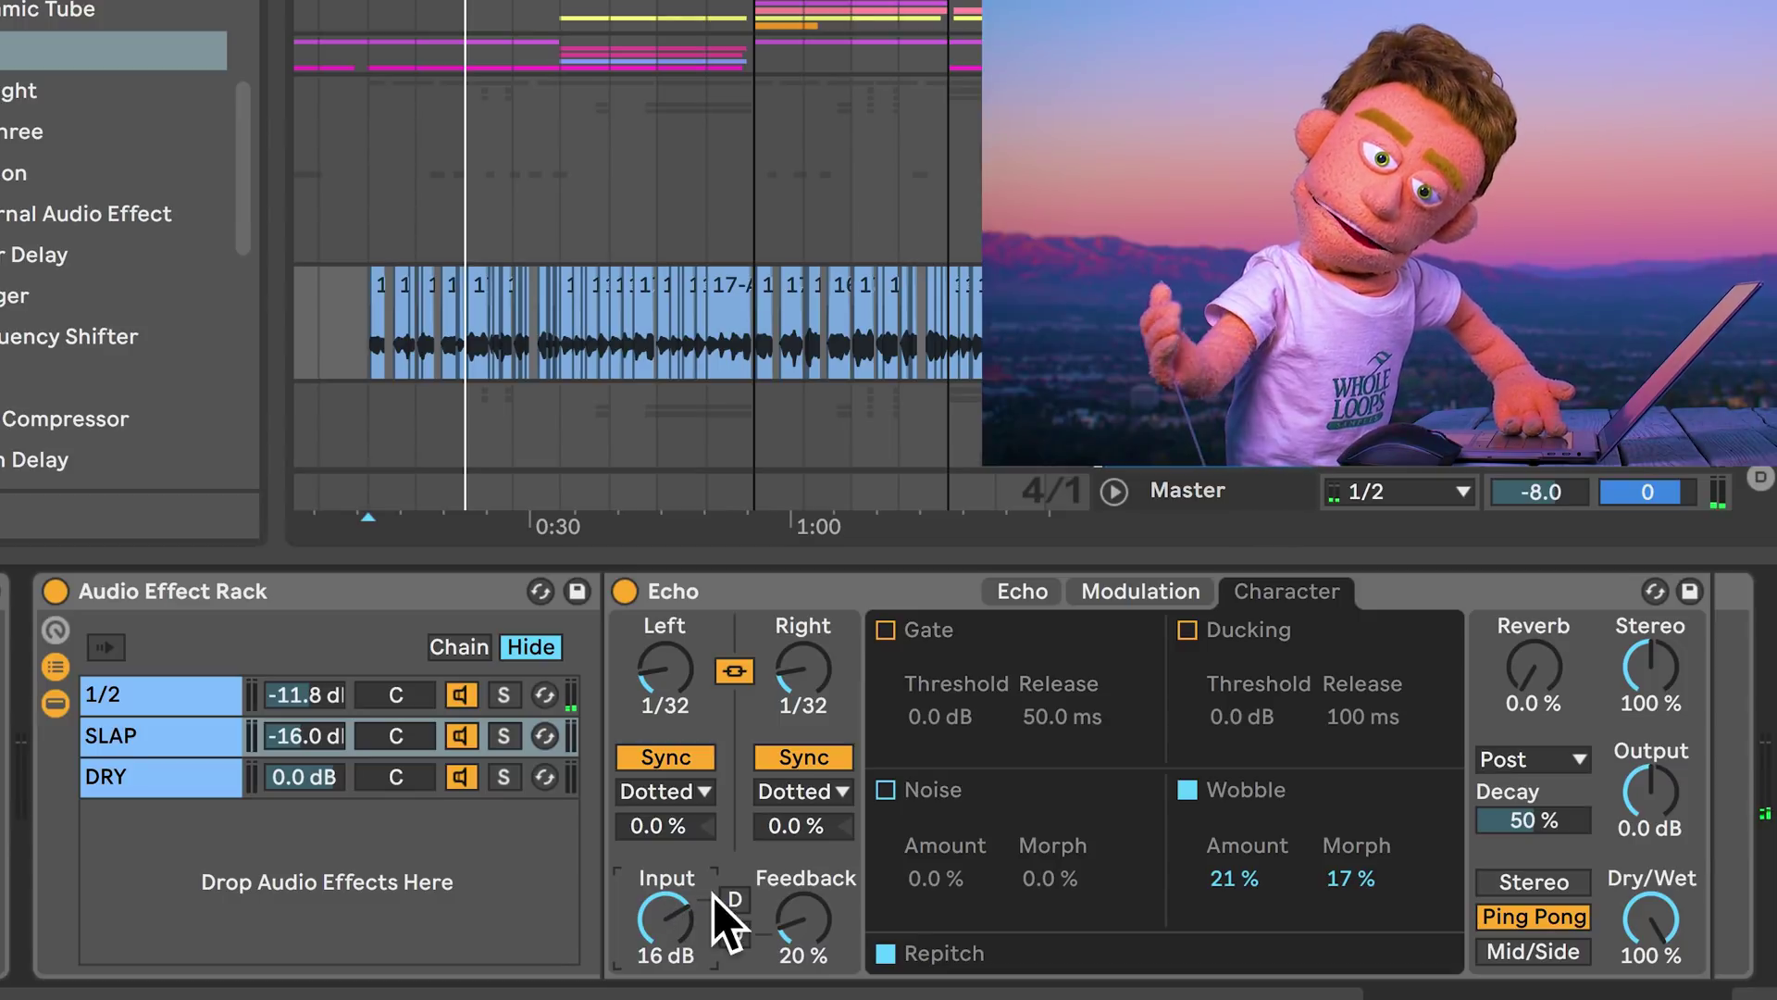
Lower the SLAP chain to -21.5 dB and readjust the 1/2 chain's volume during playback.
{"action": "key", "text": "space"}
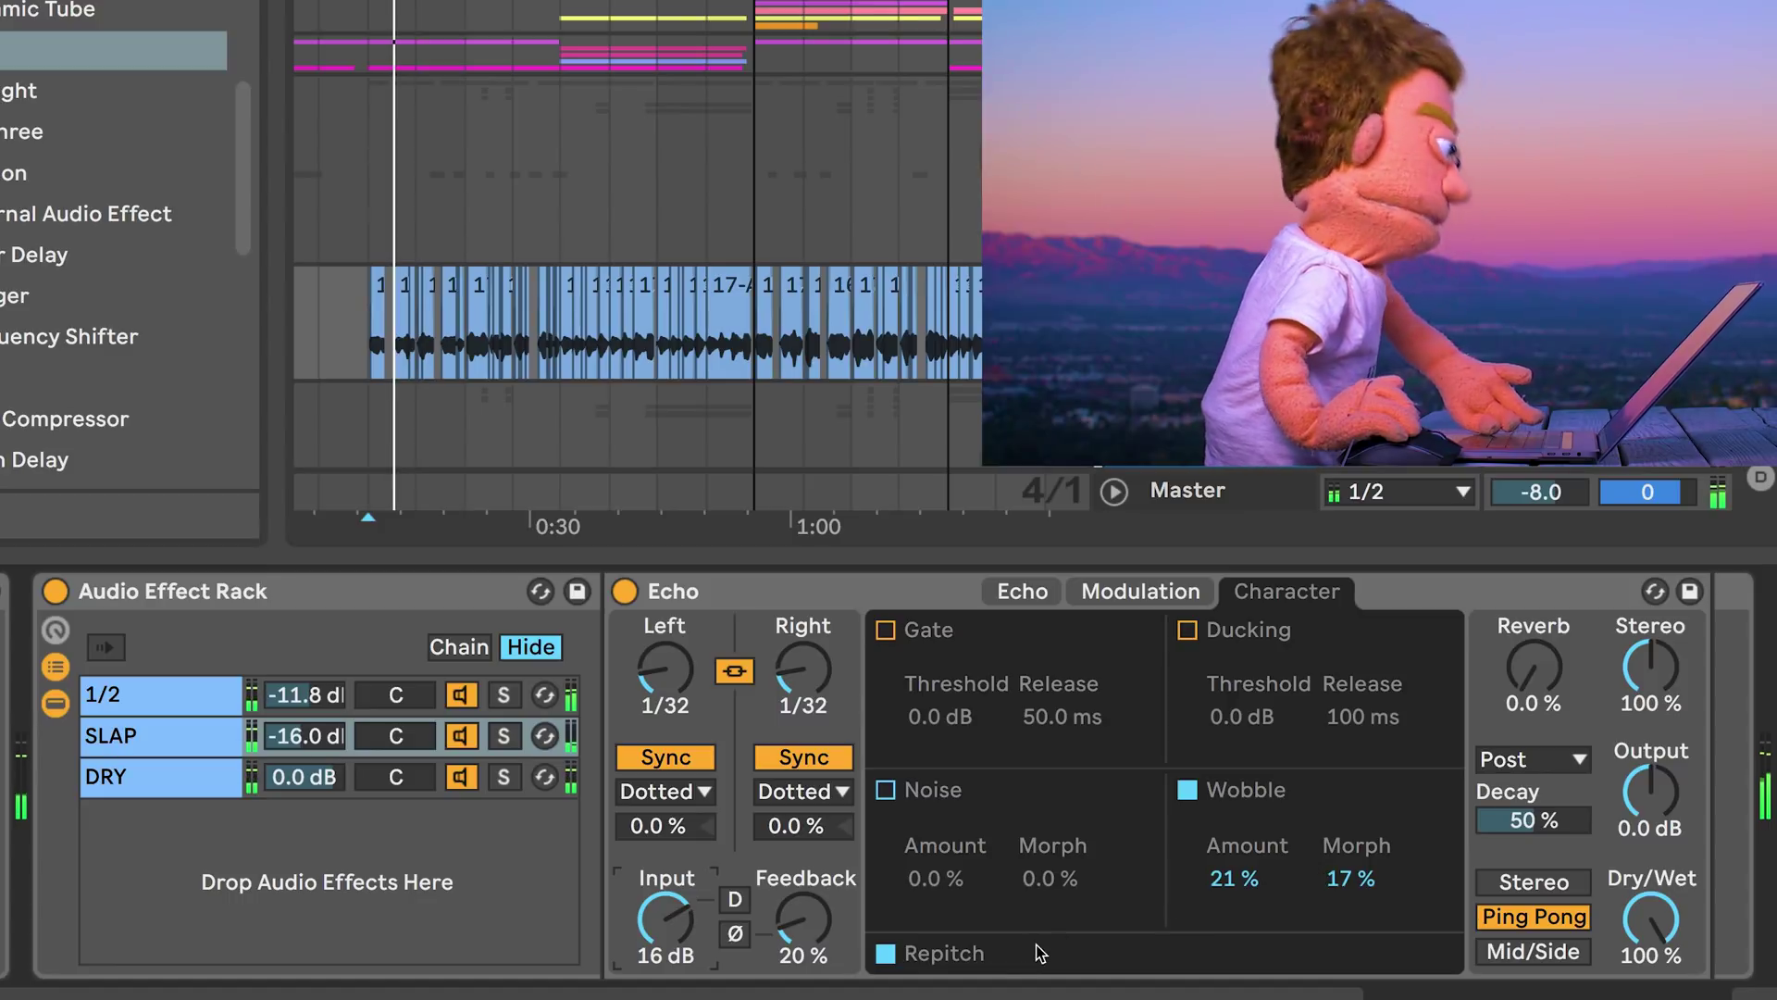
{"action": "left_click_drag", "start_coordinate": [311, 754], "coordinate": [311, 804]}
{"action": "left_click_drag", "start_coordinate": [305, 694], "coordinate": [306, 766]}
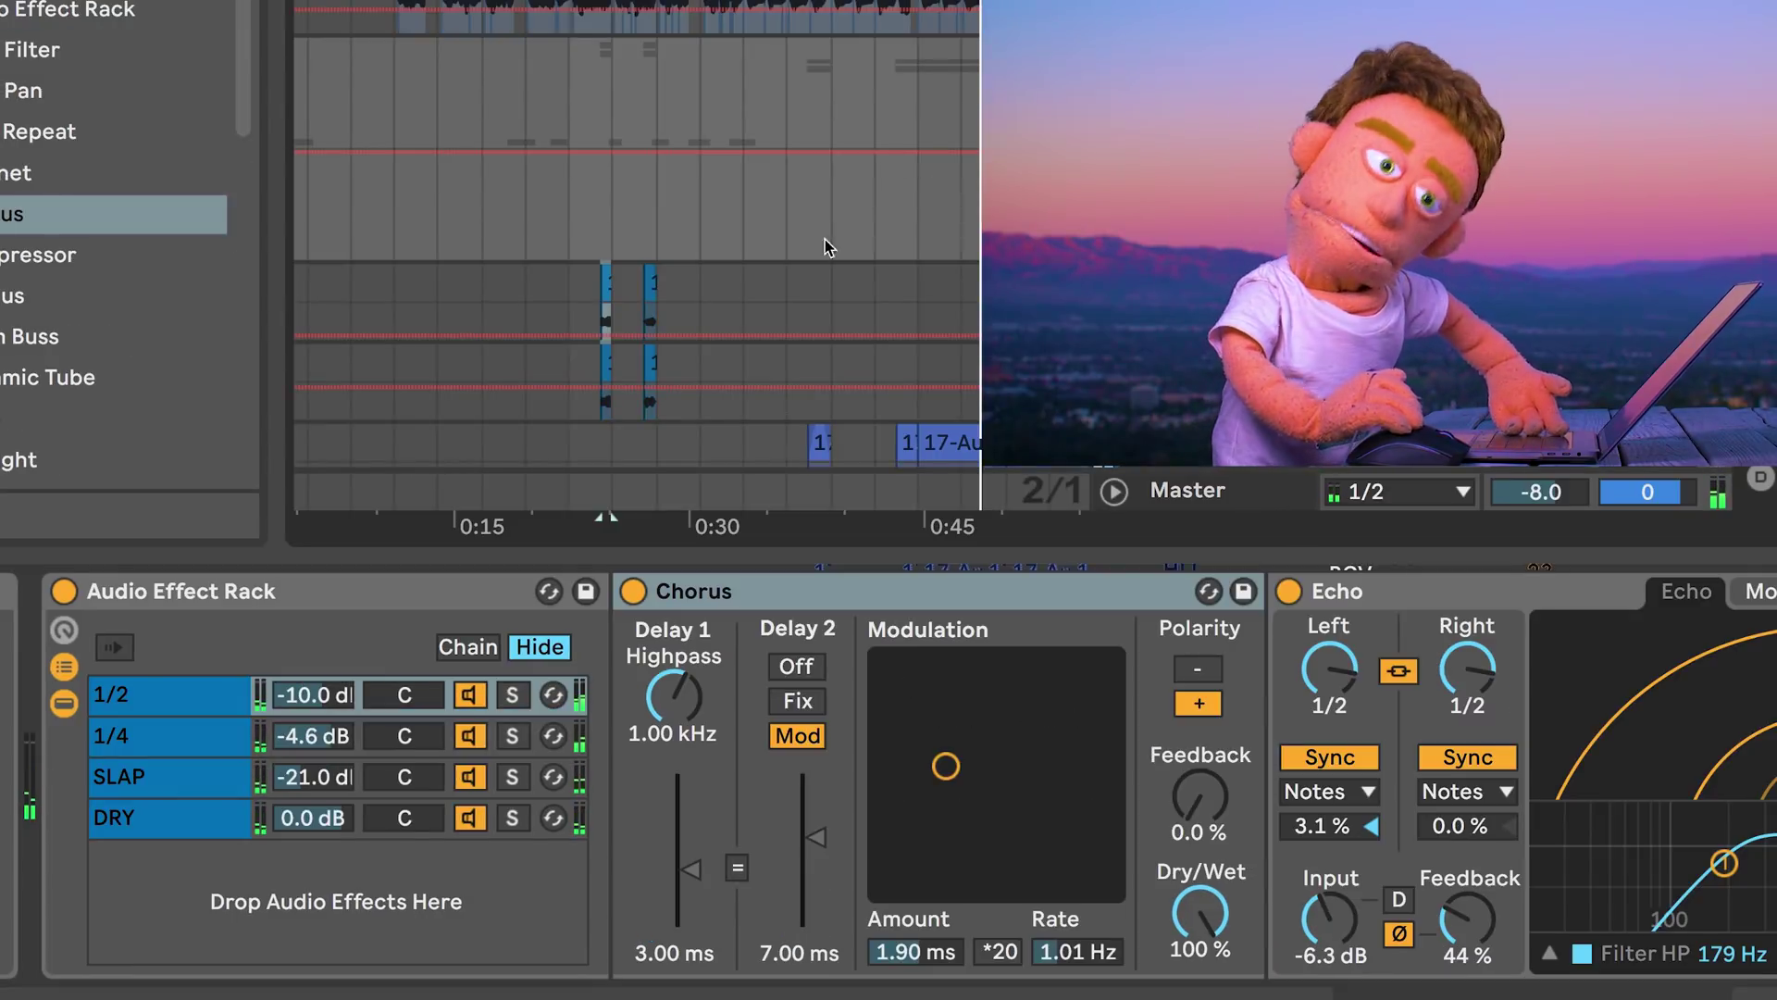
Select the 1/2 chain in the rack's chain list to show its devices.
{"action": "left_click", "coordinate": [308, 696]}
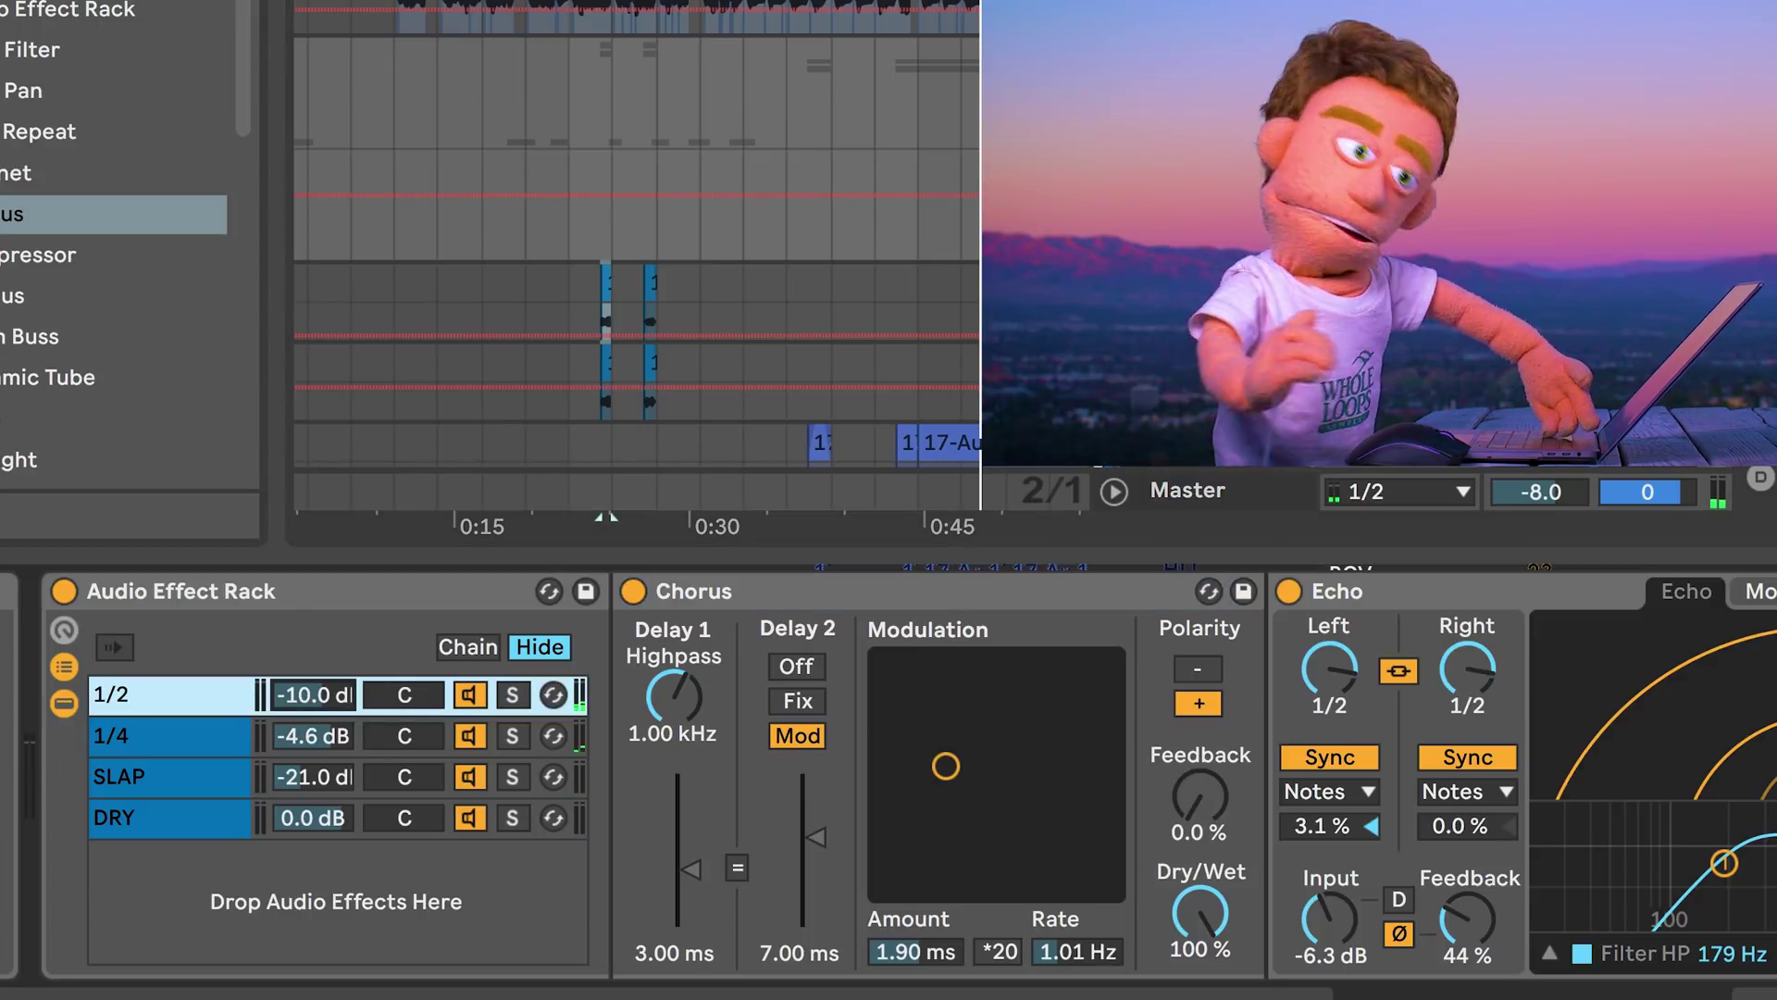